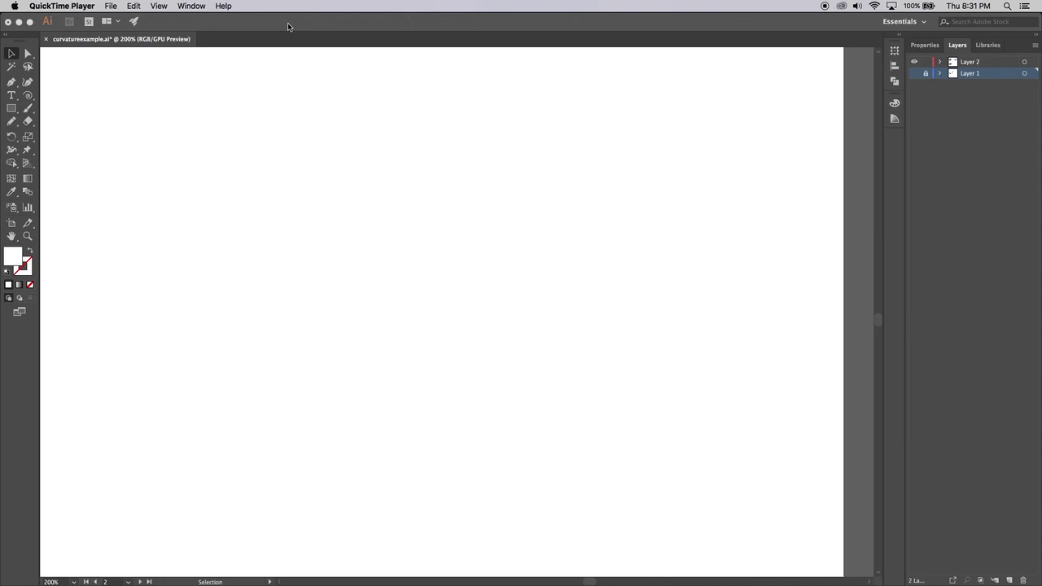
pyautogui.click(291, 29)
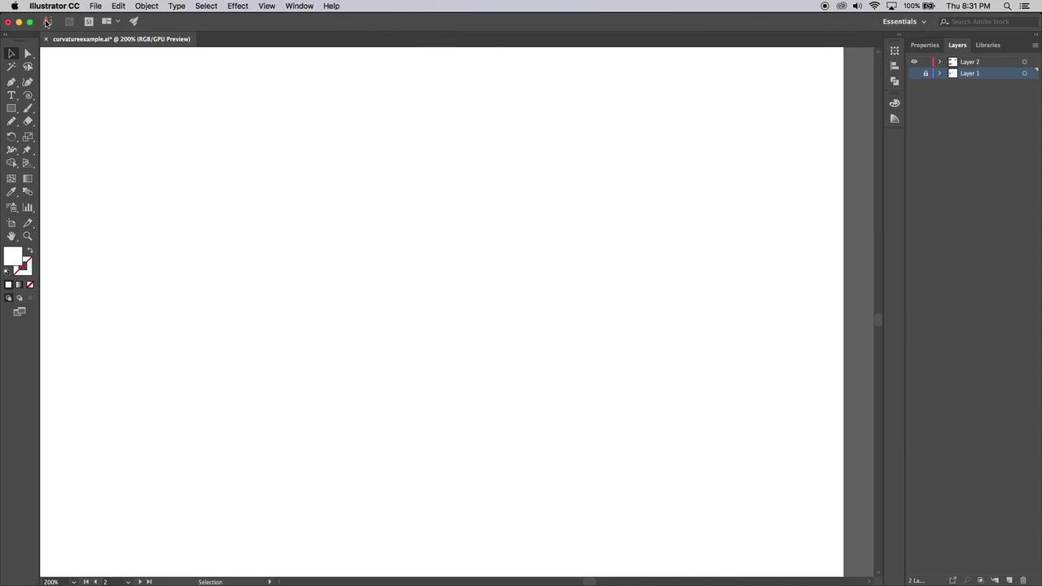
pyautogui.click(100, 7)
pyautogui.click(106, 18)
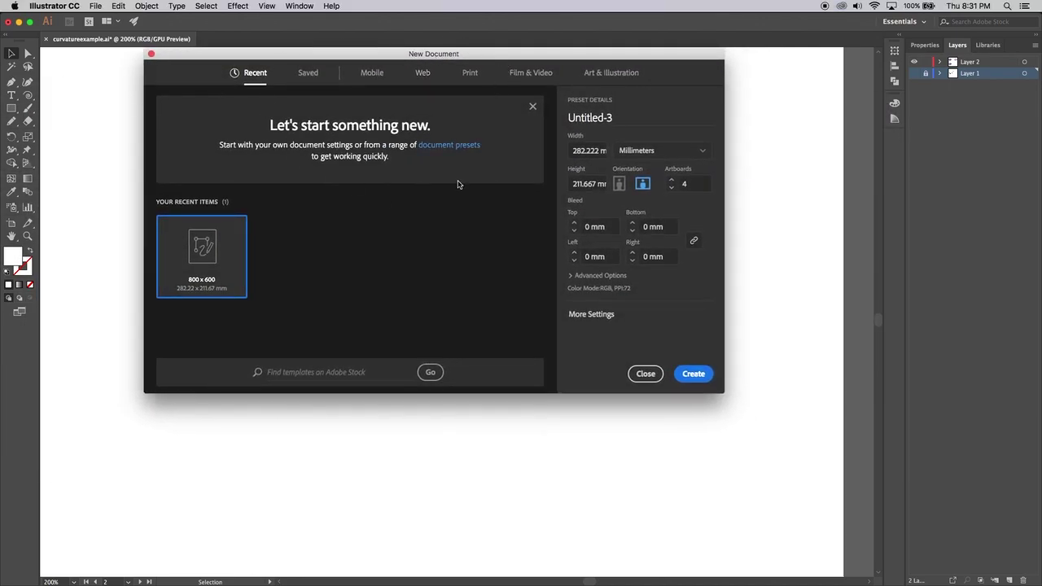
pyautogui.click(611, 73)
pyautogui.scroll(-3, 419, 212)
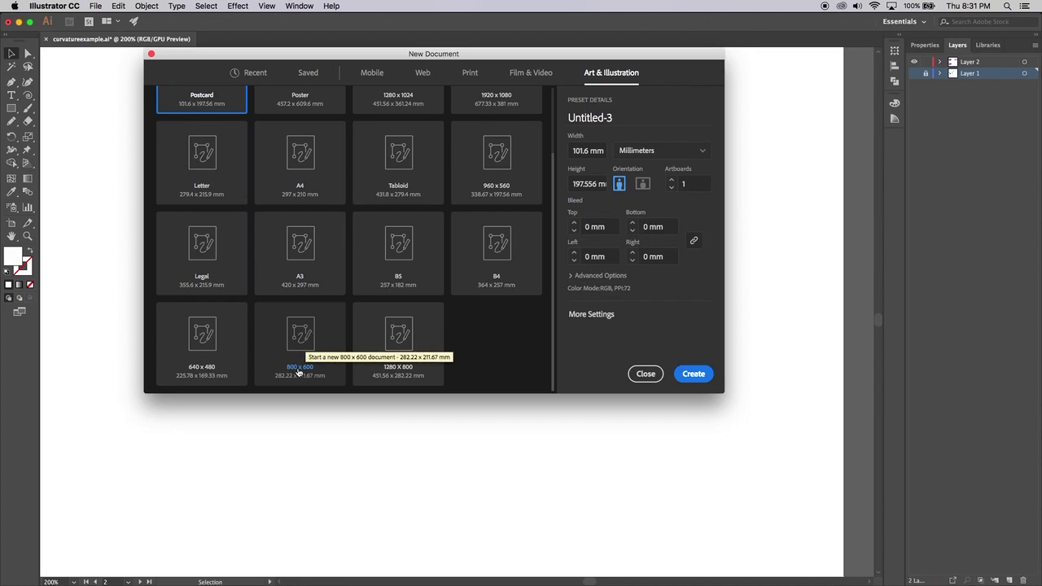
pyautogui.click(300, 332)
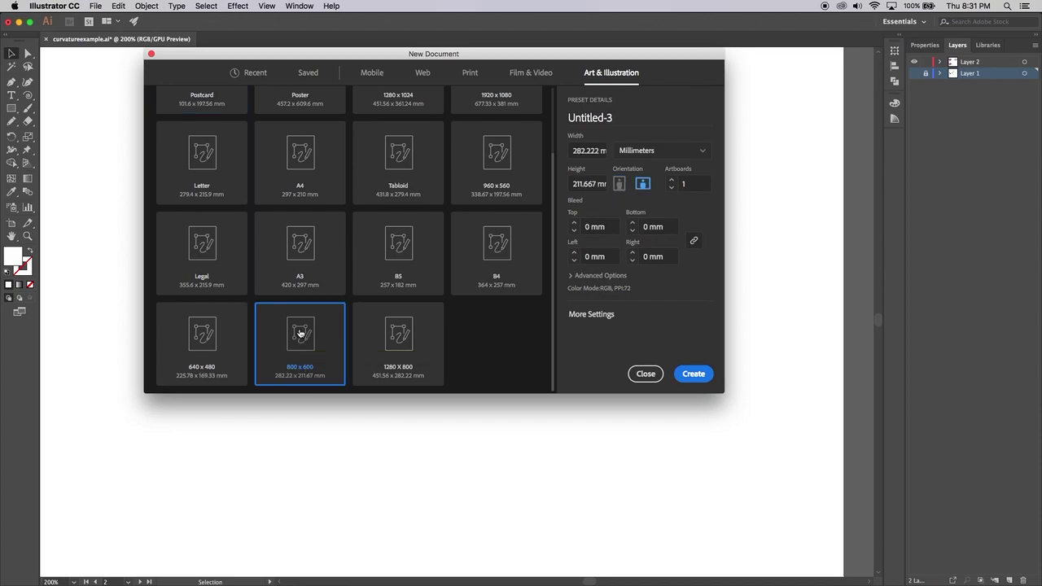
pyautogui.click(689, 374)
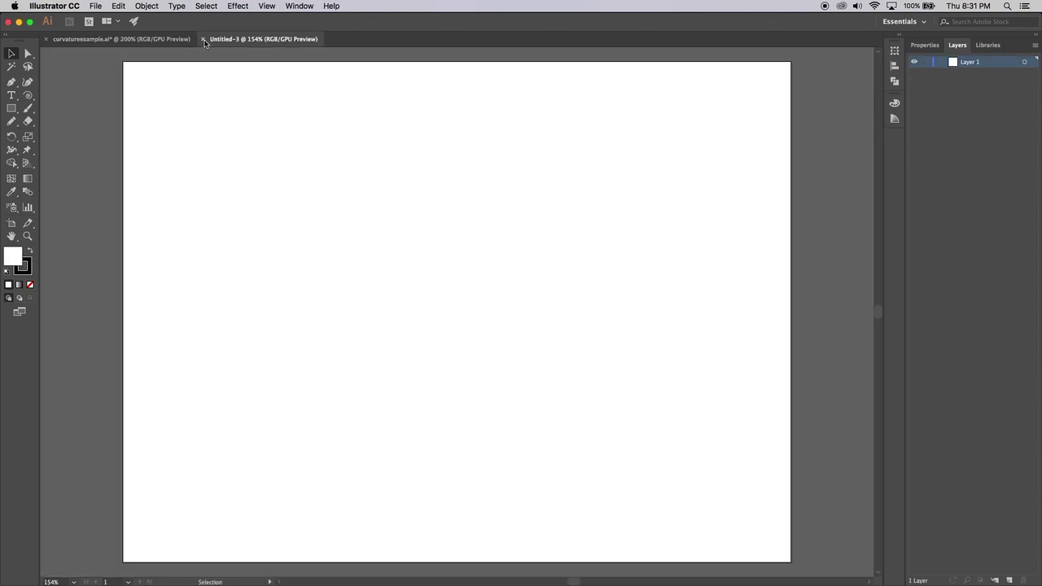
pyautogui.click(204, 39)
# - Create a new document from the 800 x 600 Art & Illustration preset with 4 artboards
pyautogui.click(95, 6)
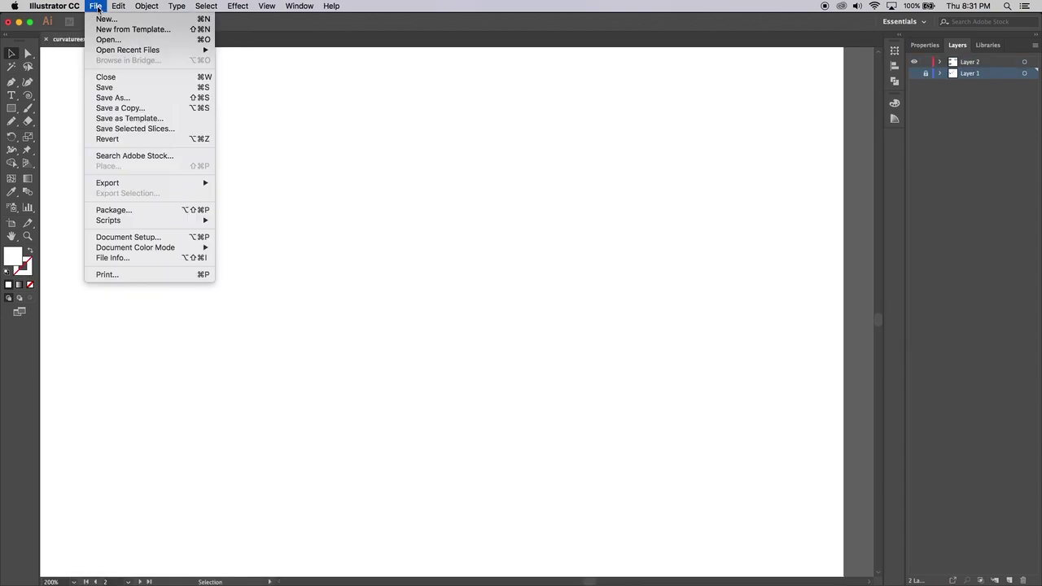
pyautogui.click(104, 19)
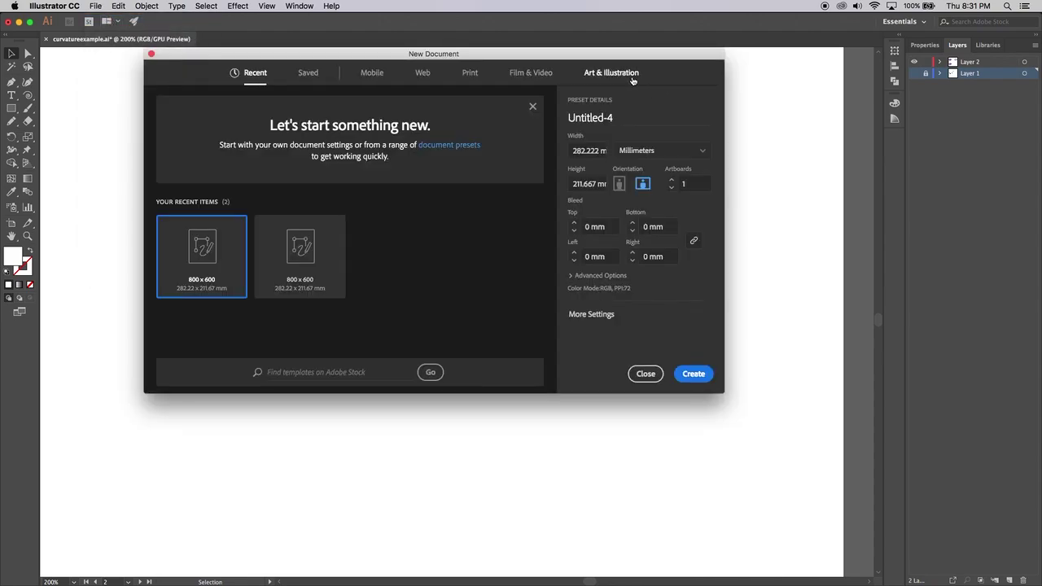
pyautogui.click(632, 79)
pyautogui.scroll(-3, 269, 248)
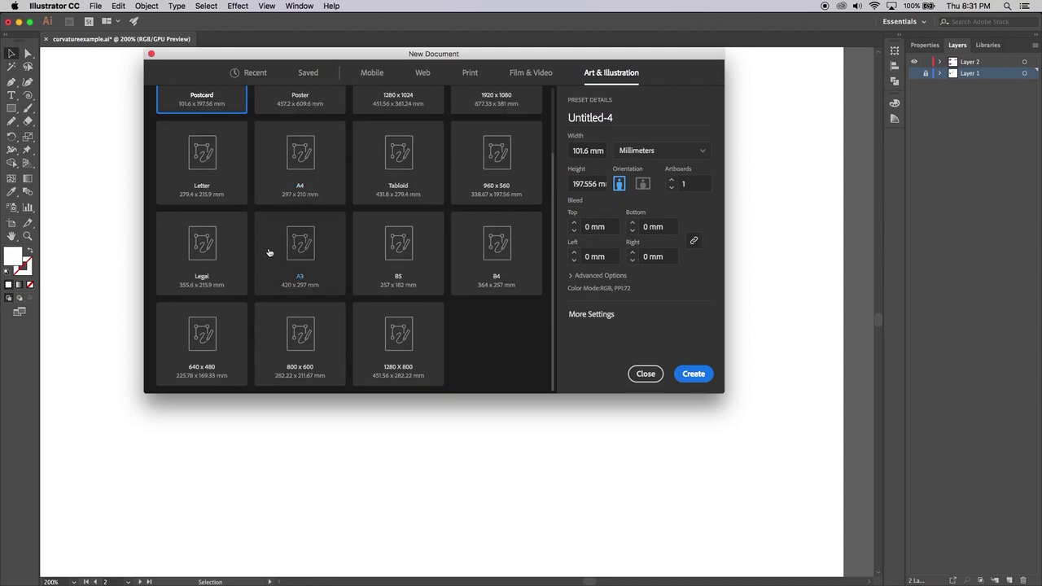
pyautogui.click(291, 343)
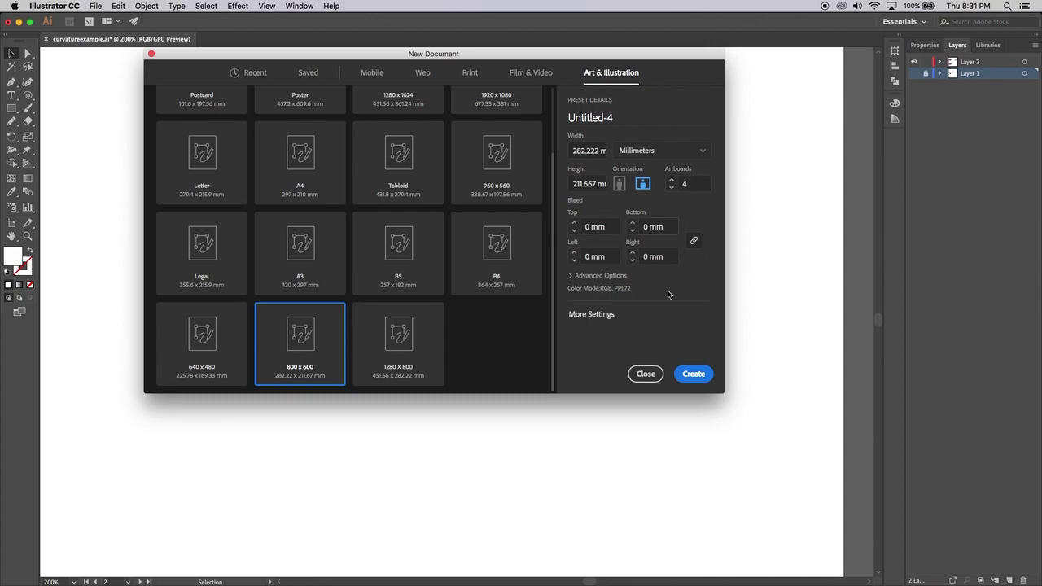
pyautogui.click(694, 374)
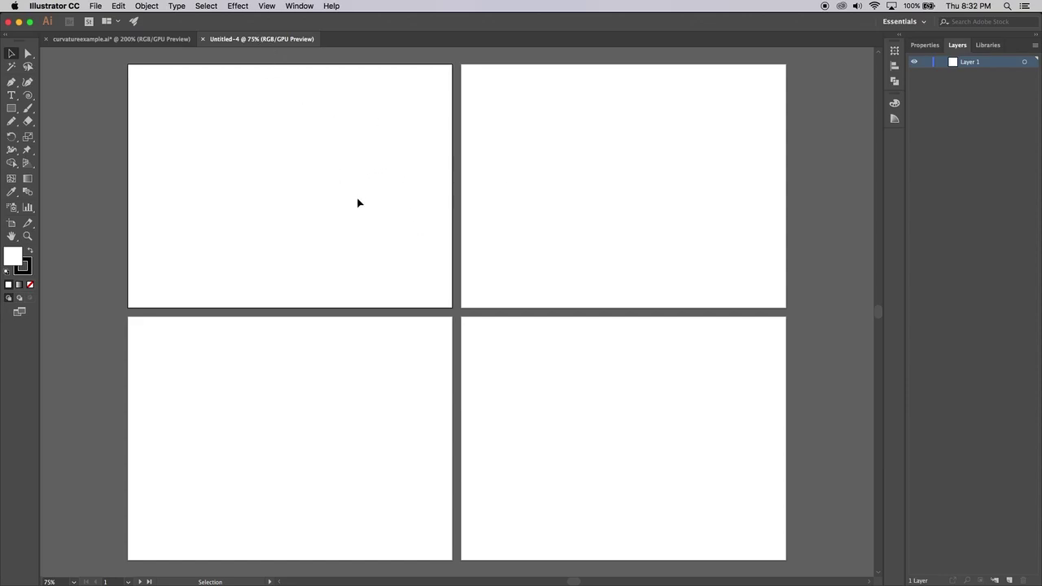
# - Place Leaf.png as a linked image on the first artboard, scaled to fill most of it and roughly centred
pyautogui.scroll(5, 358, 203)
pyautogui.scroll(-2, 357, 203)
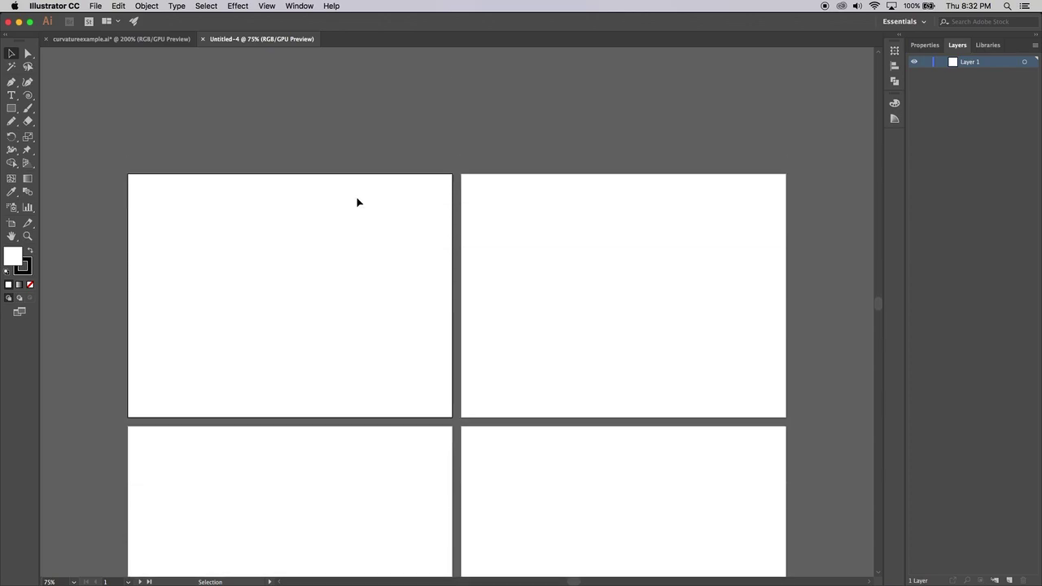
pyautogui.scroll(-2, 357, 203)
pyautogui.press('super+1')
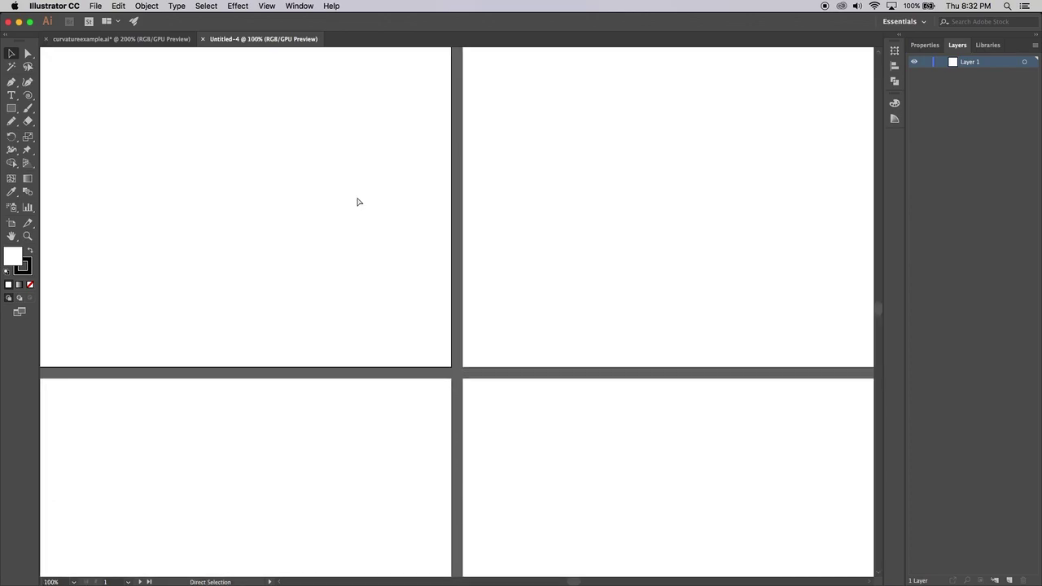
pyautogui.press('super+equal')
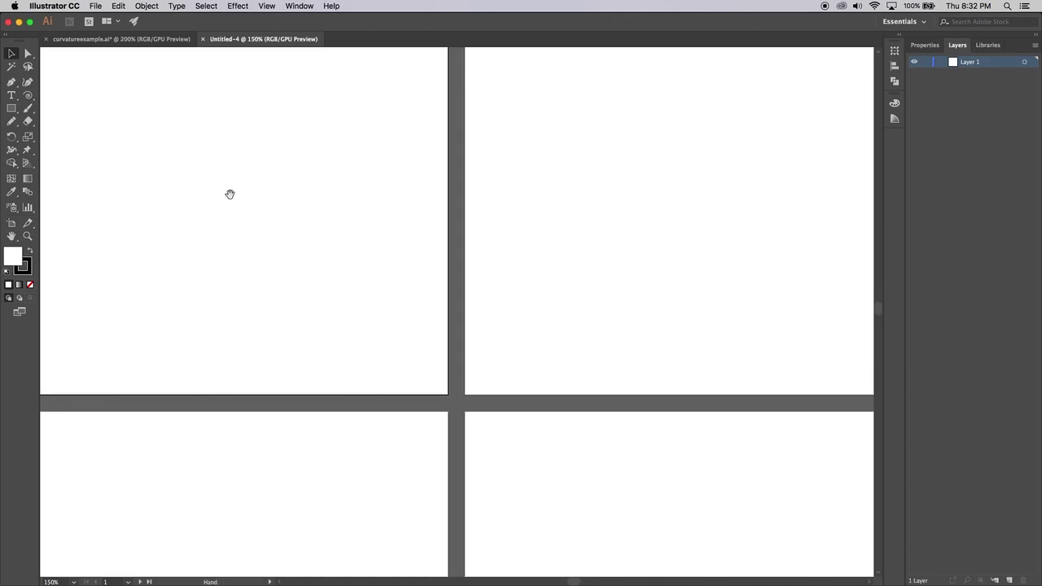
pyautogui.moveTo(231, 193); pyautogui.dragTo(543, 330)
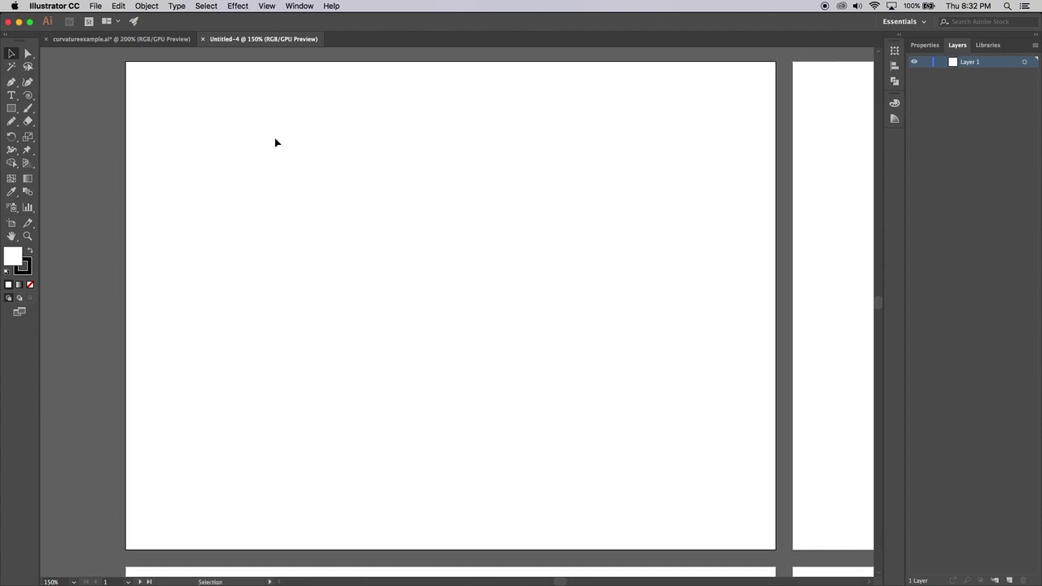
pyautogui.click(96, 7)
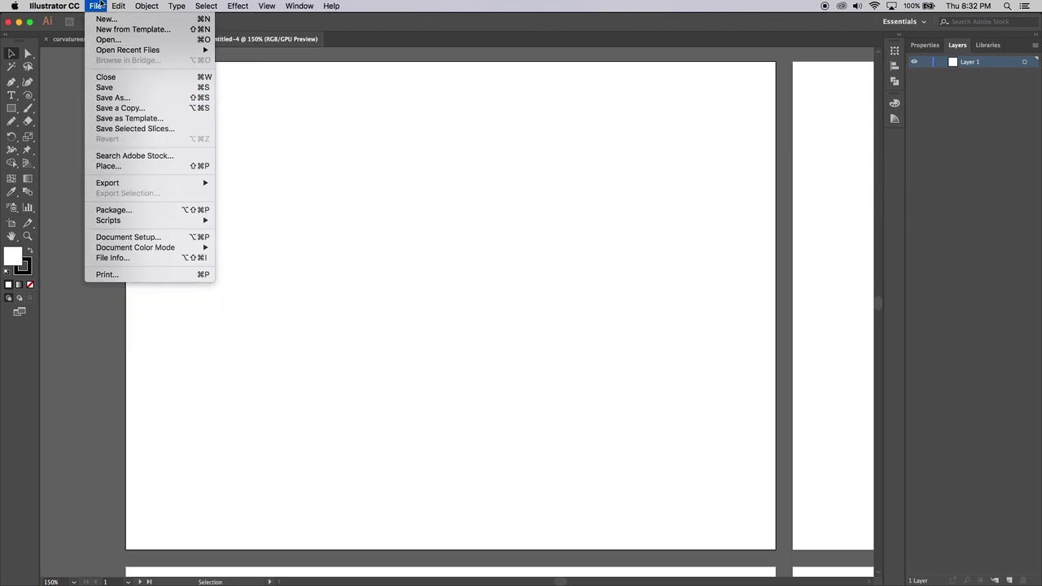
pyautogui.click(130, 169)
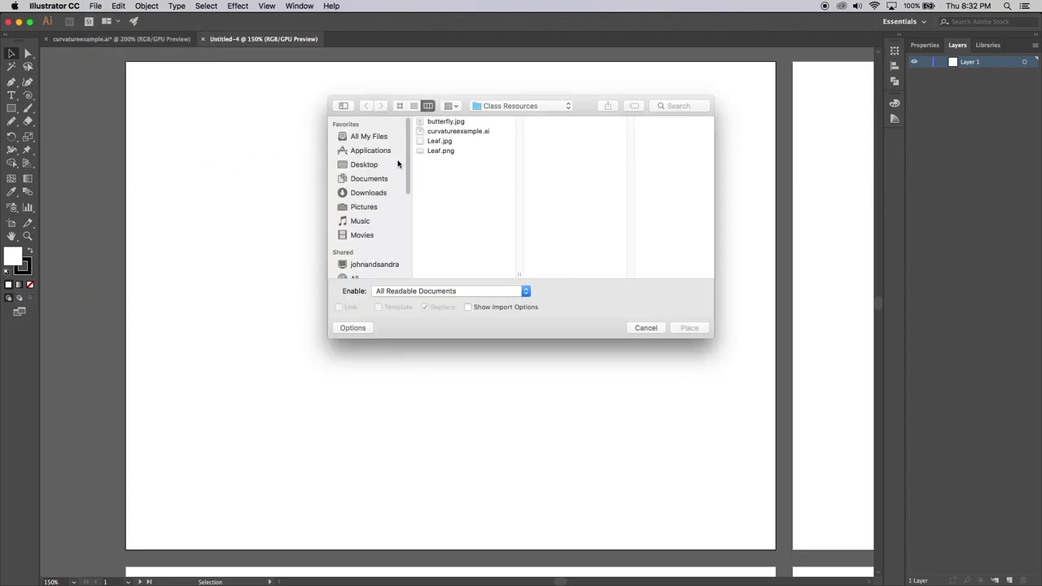
pyautogui.click(435, 152)
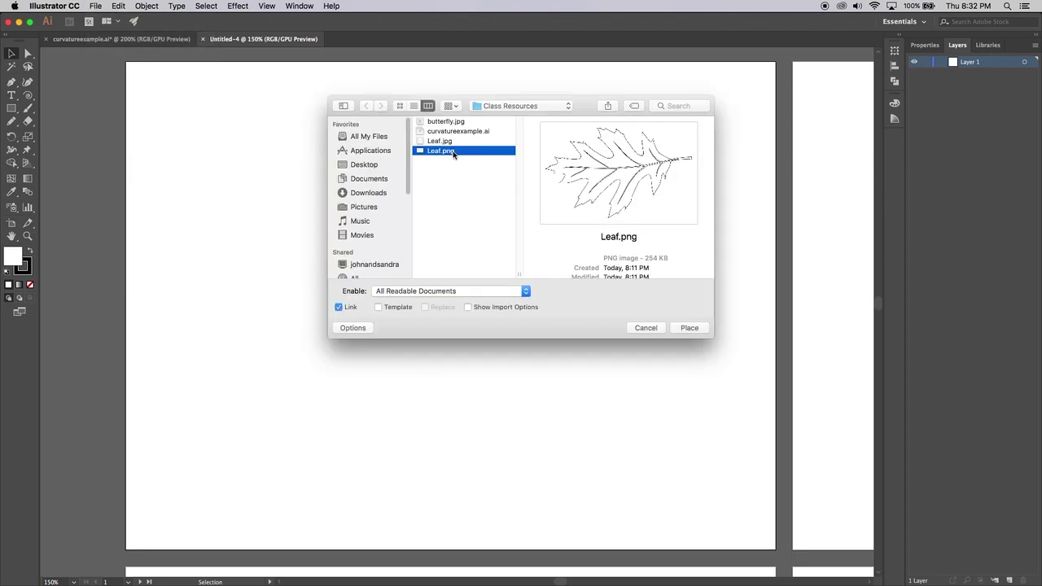
pyautogui.click(689, 328)
pyautogui.moveTo(189, 87); pyautogui.dragTo(750, 491)
pyautogui.moveTo(587, 285)
pyautogui.mouseDown()
pyautogui.moveTo(578, 299)
pyautogui.moveTo(565, 269)
pyautogui.moveTo(574, 276)
pyautogui.mouseUp()
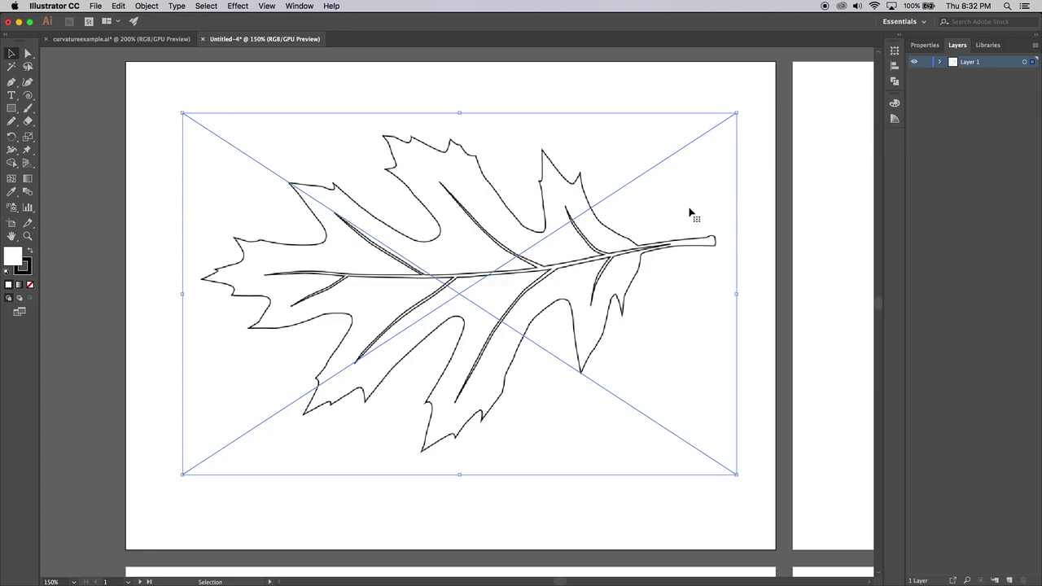
pyautogui.click(748, 196)
pyautogui.click(705, 171)
pyautogui.click(753, 203)
# - Lock Layer 1 holding the leaf image and add a new layer above it
pyautogui.click(928, 46)
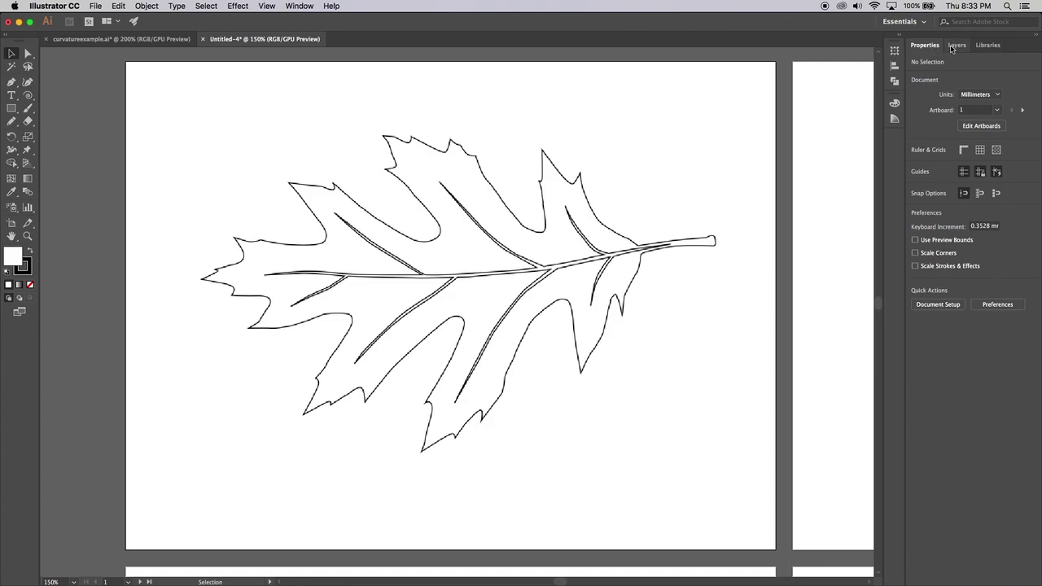
pyautogui.click(952, 46)
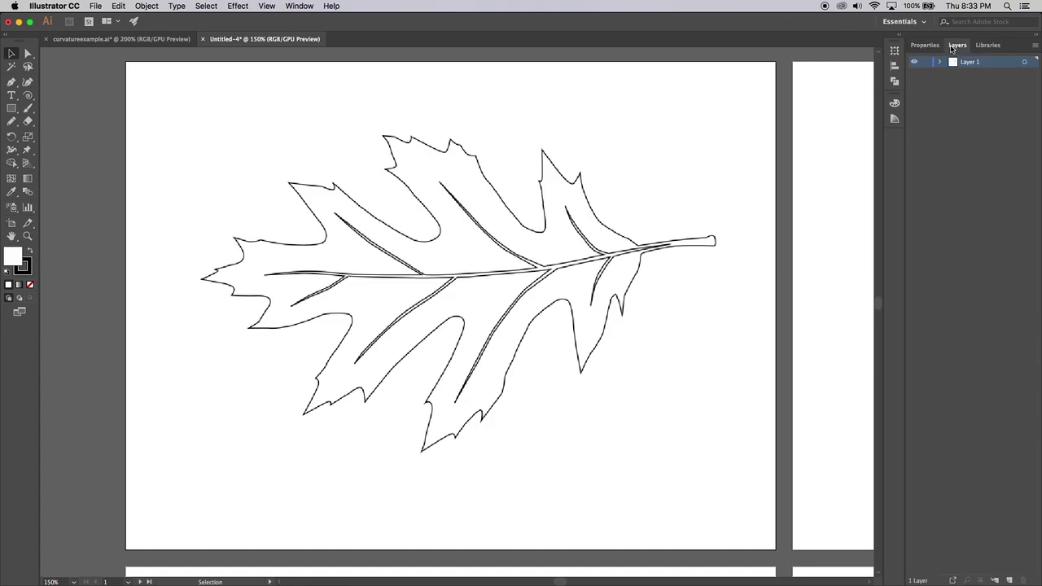
pyautogui.click(667, 174)
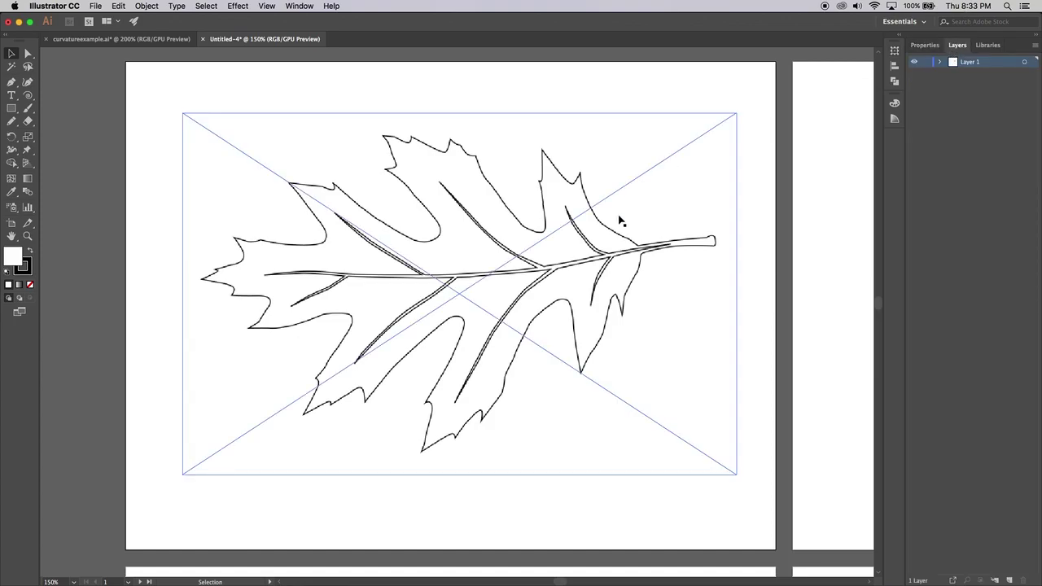
pyautogui.click(761, 163)
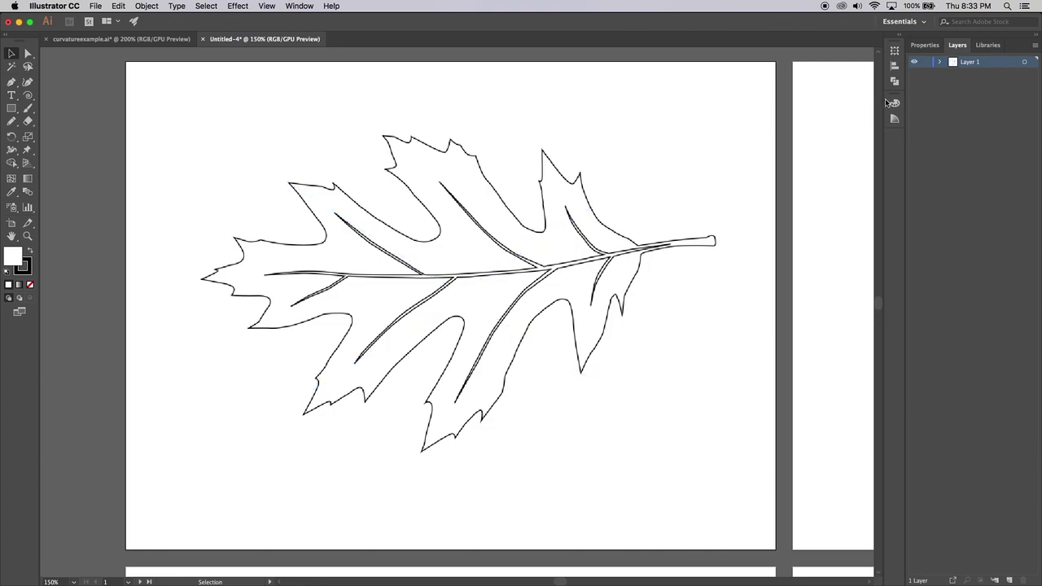
pyautogui.click(925, 64)
pyautogui.click(1010, 581)
# - Draw an open six-point path about 90 × 55 mm with the Curvature tool, looping around the stem half of the leaf
pyautogui.click(27, 83)
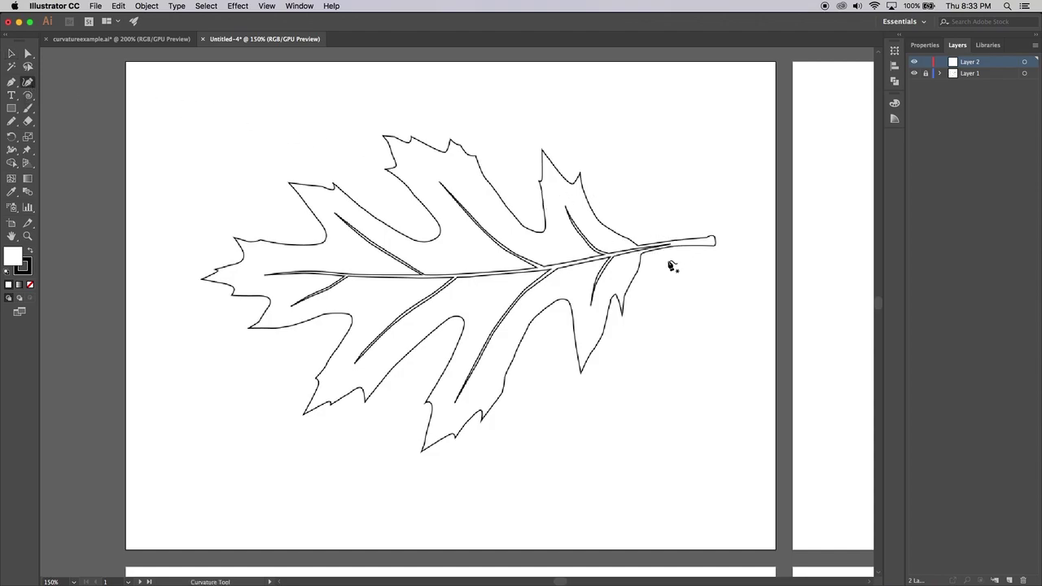
pyautogui.press('space')
pyautogui.moveTo(689, 255); pyautogui.dragTo(586, 275)
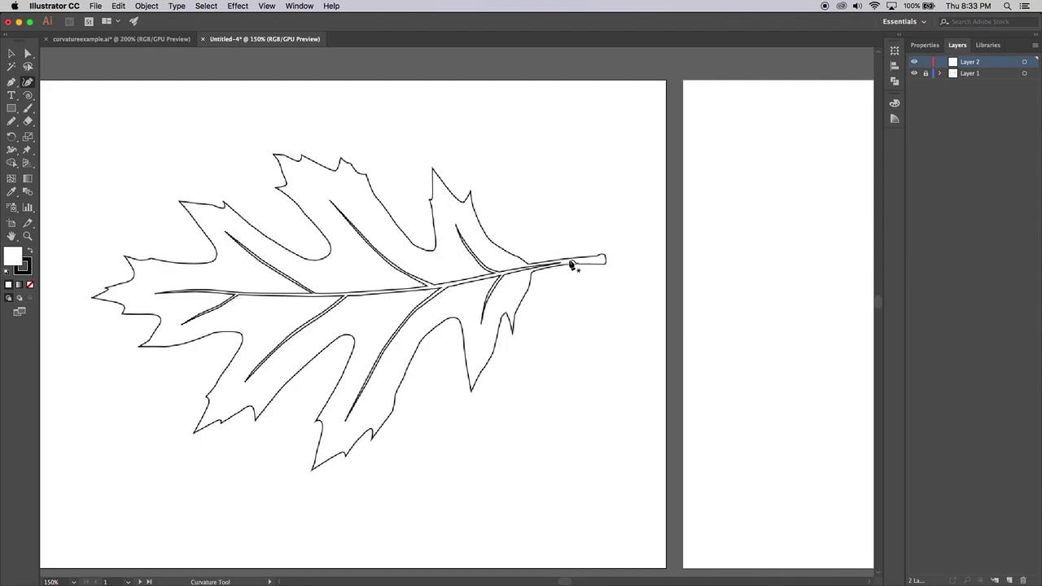
pyautogui.press('super+equal')
pyautogui.press('super+equal')
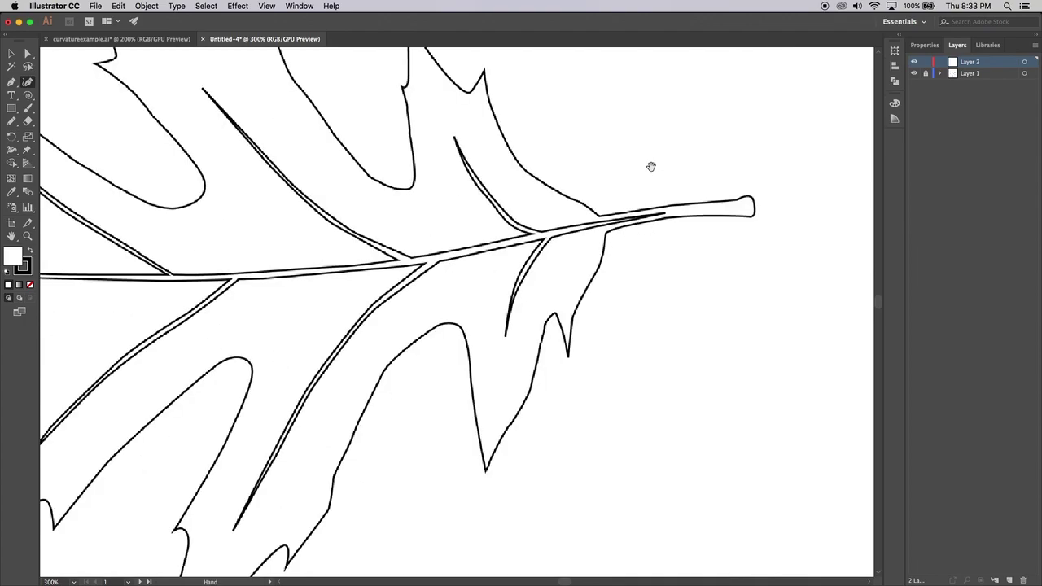
pyautogui.moveTo(651, 166); pyautogui.dragTo(651, 251)
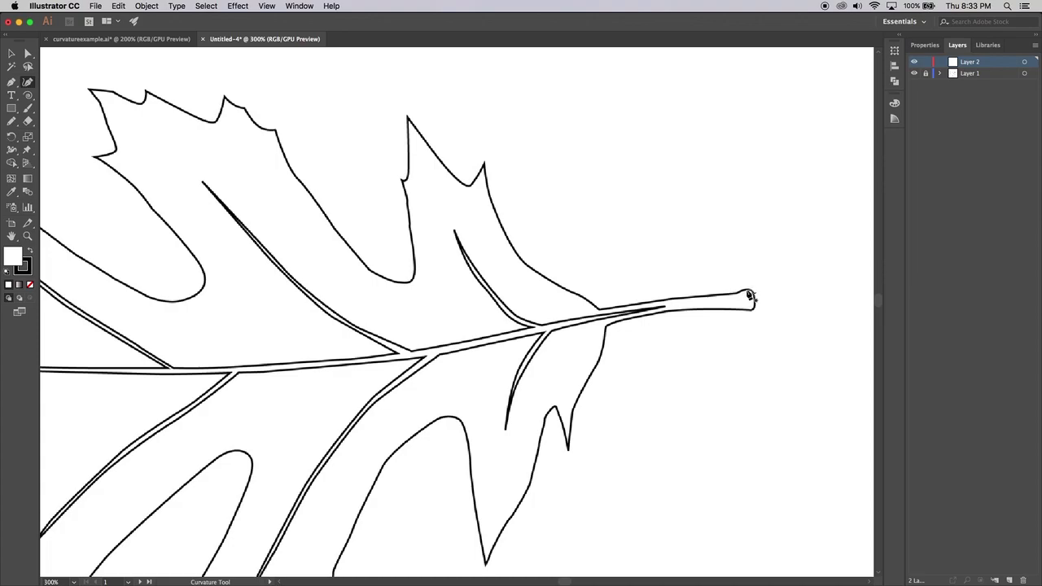
pyautogui.click(741, 128)
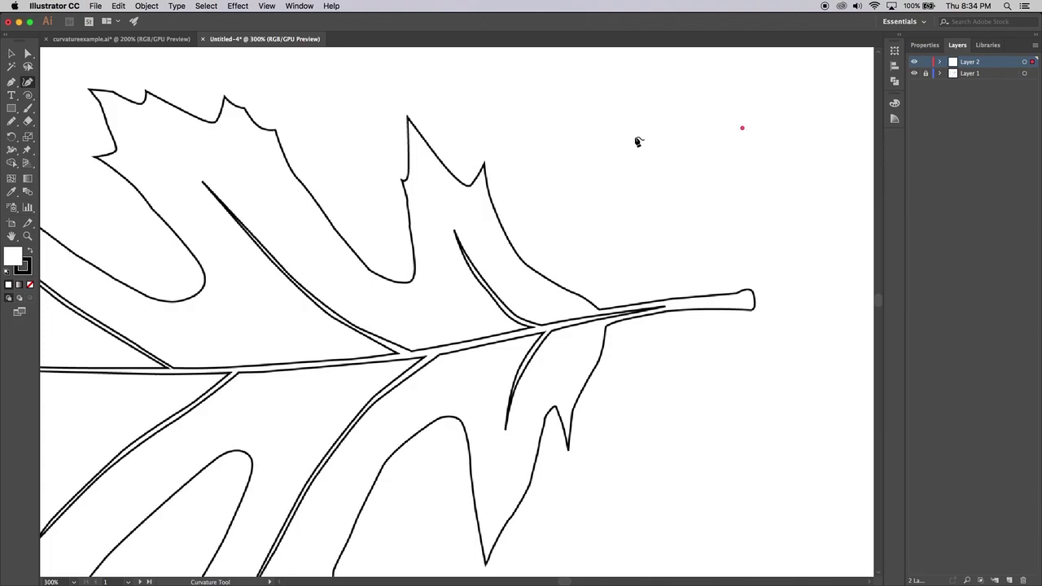
pyautogui.click(574, 138)
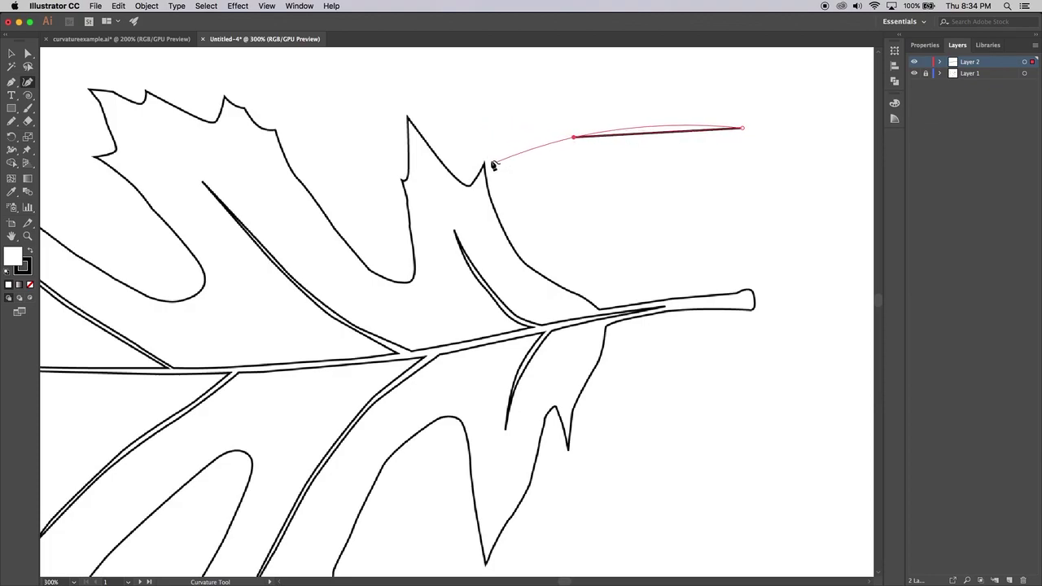
pyautogui.click(478, 122)
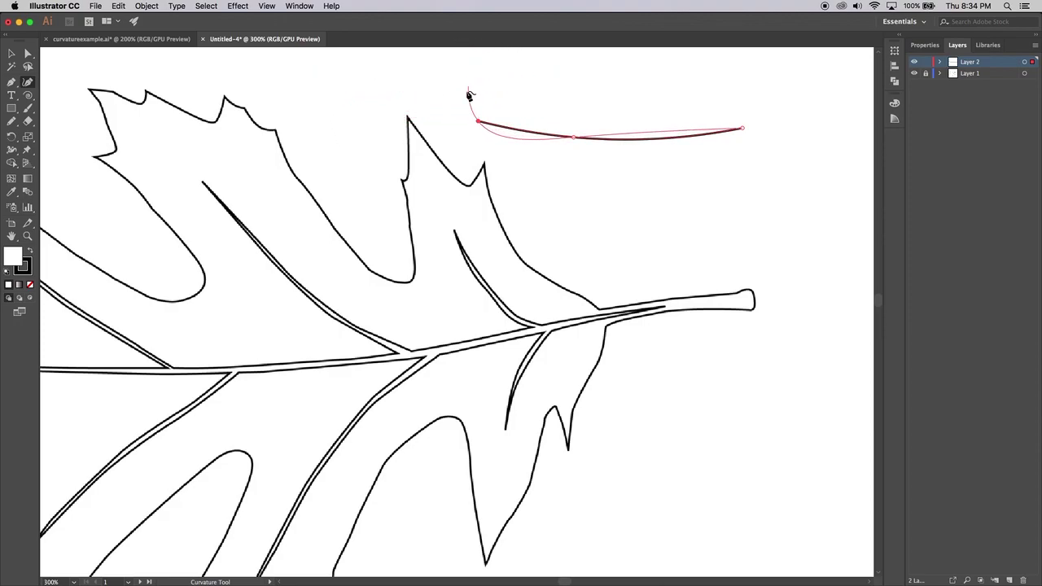
pyautogui.click(347, 155)
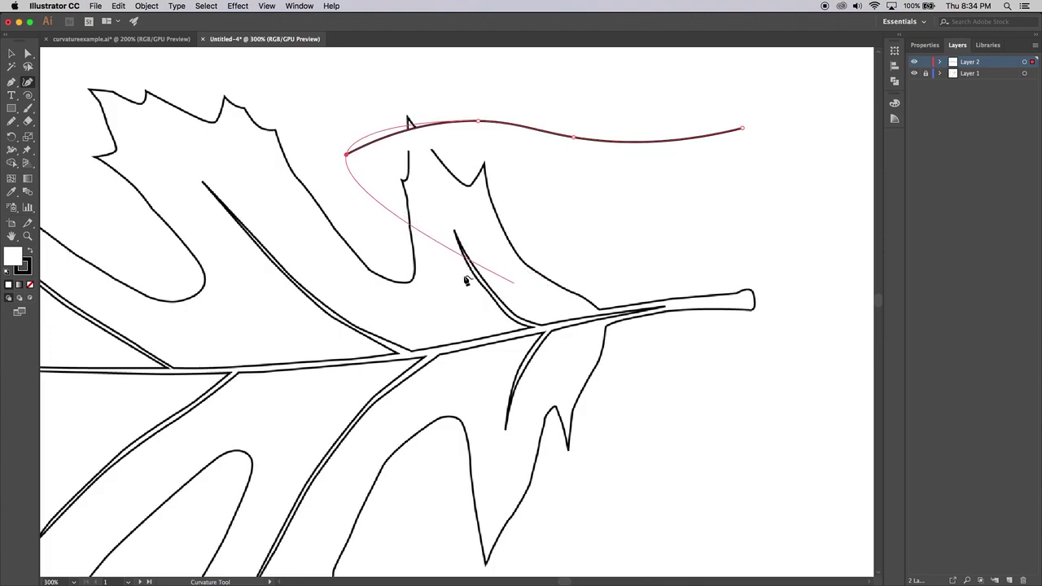
pyautogui.click(335, 259)
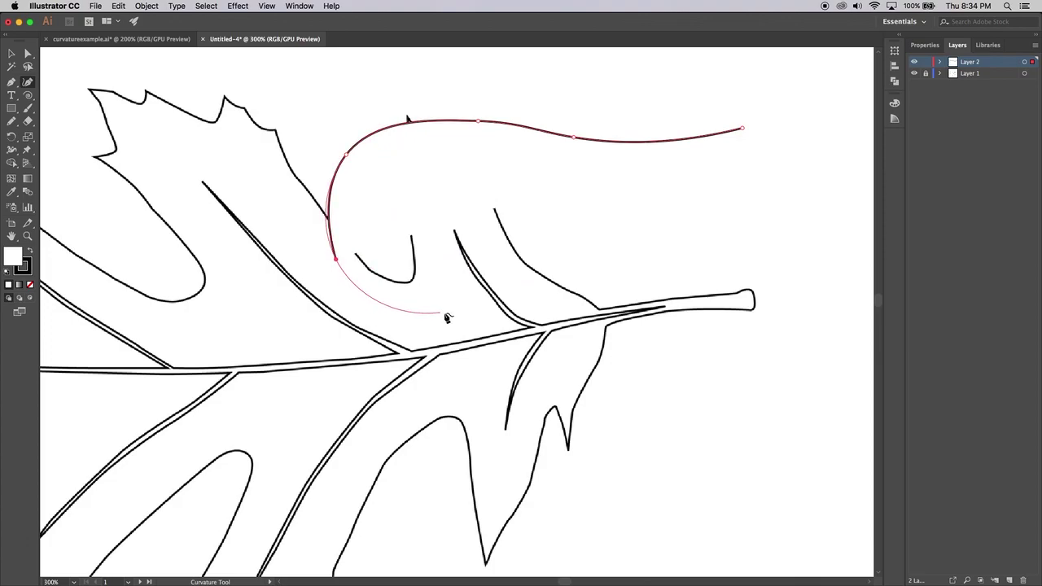
pyautogui.click(683, 370)
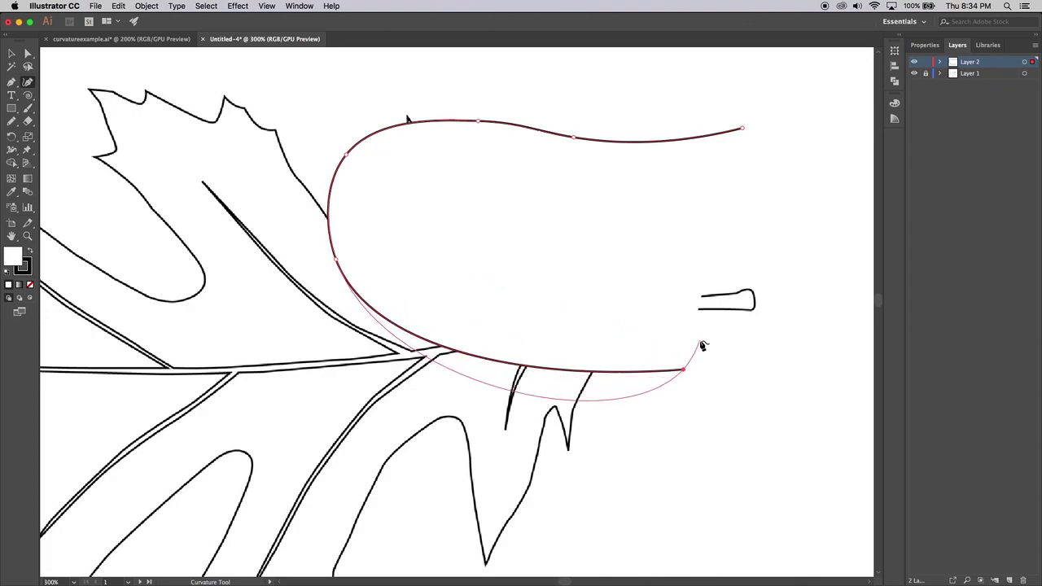
# - Set the fill of the looping practice path to None
pyautogui.press('v')
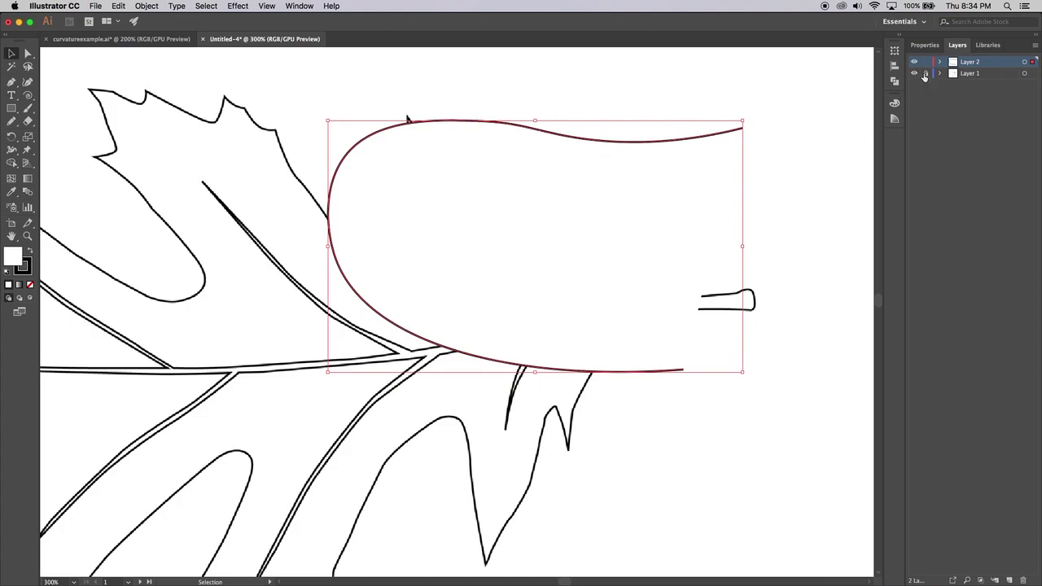
pyautogui.click(923, 45)
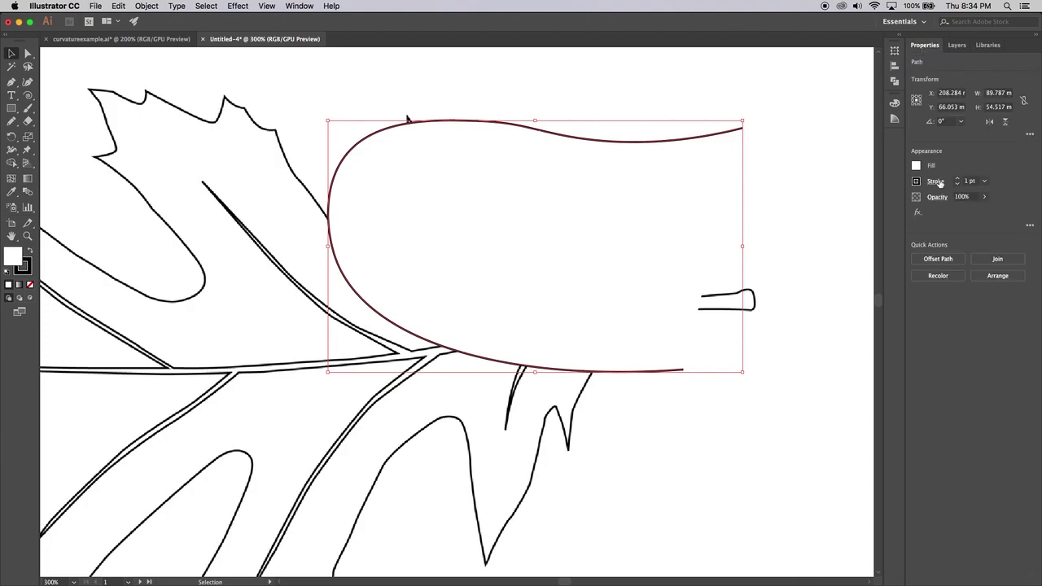
pyautogui.click(917, 166)
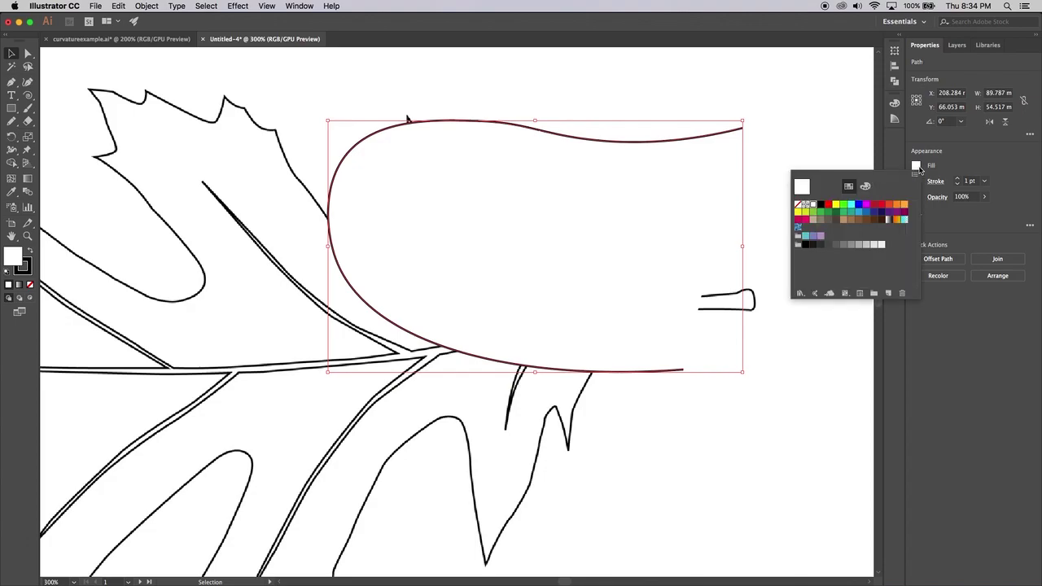
pyautogui.click(918, 167)
pyautogui.click(917, 167)
pyautogui.click(800, 206)
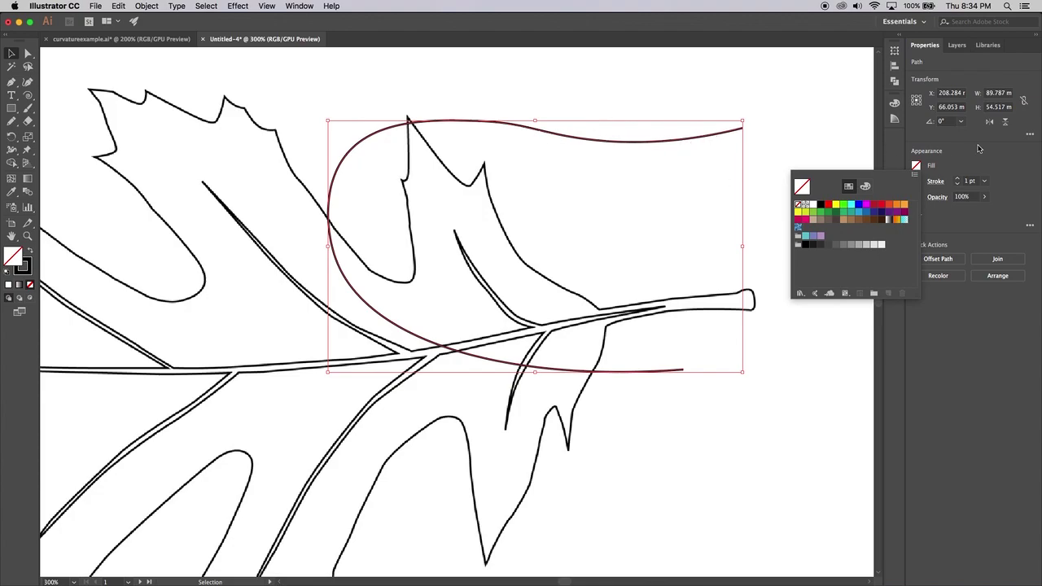
pyautogui.click(917, 167)
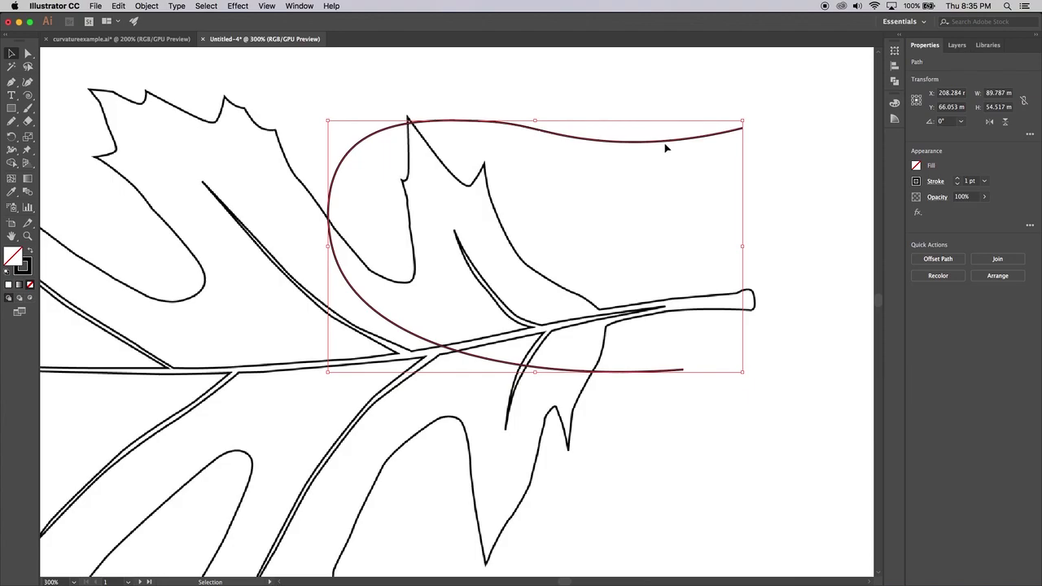
# - Shift the looping practice path about 10 mm towards the stem's tip and delete it
pyautogui.moveTo(667, 145); pyautogui.dragTo(715, 143)
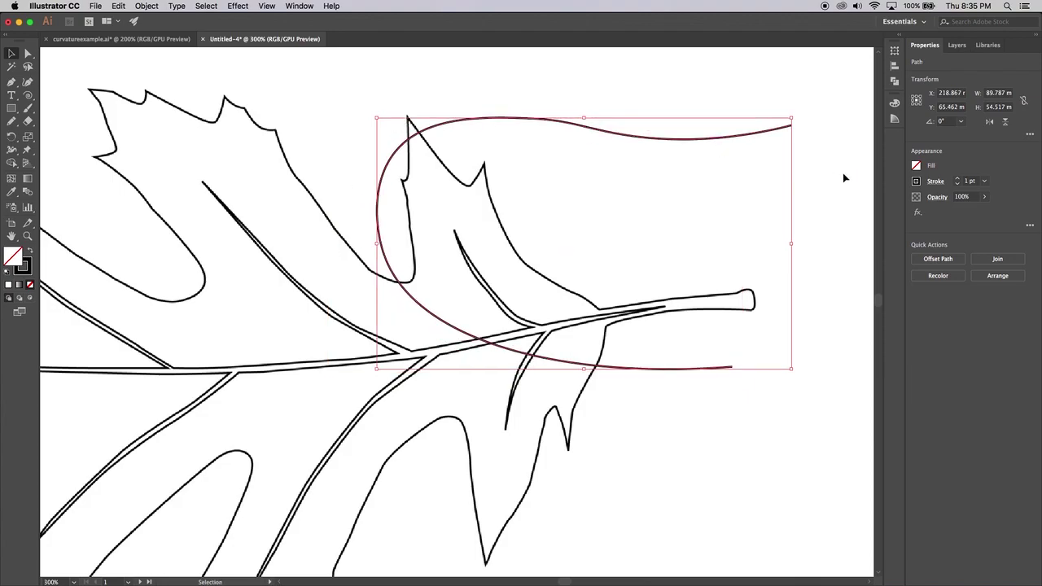
pyautogui.press('Delete')
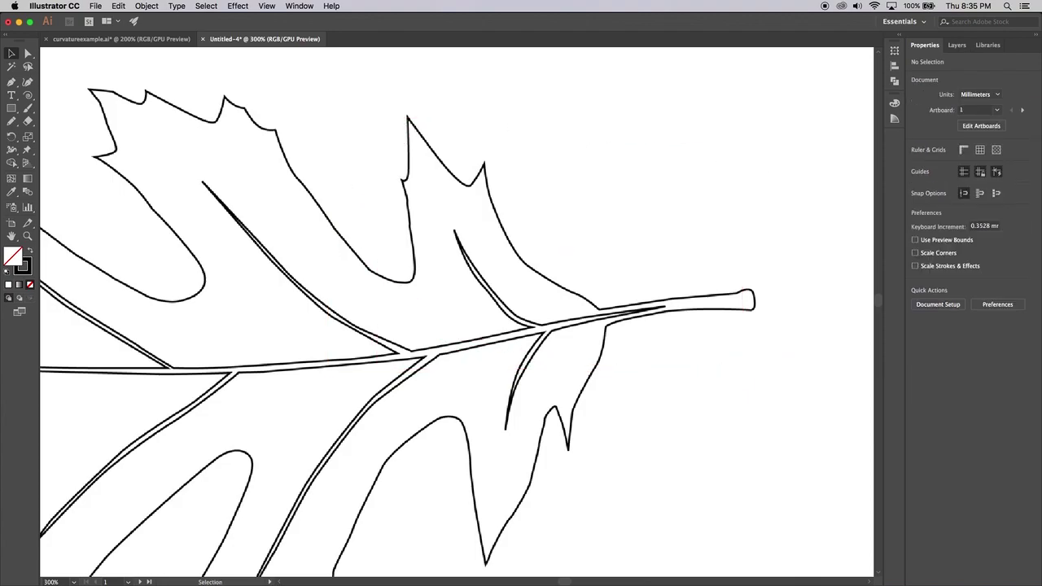
# - Draw a closed four-point shape about 37 × 28 mm with the Curvature tool in the empty area above the stem
pyautogui.click(27, 81)
pyautogui.click(668, 94)
pyautogui.click(576, 139)
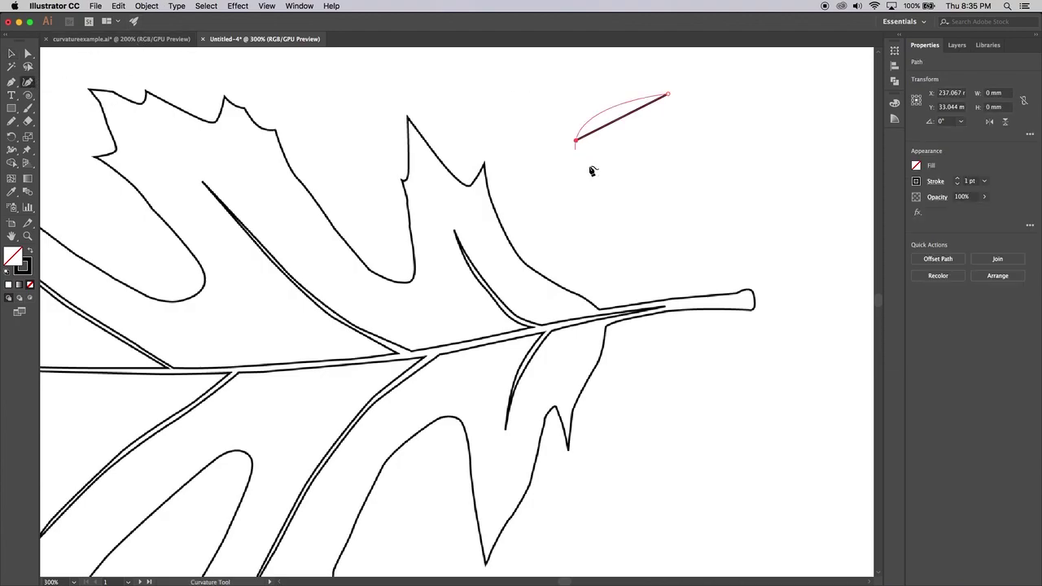
pyautogui.click(612, 198)
pyautogui.click(745, 197)
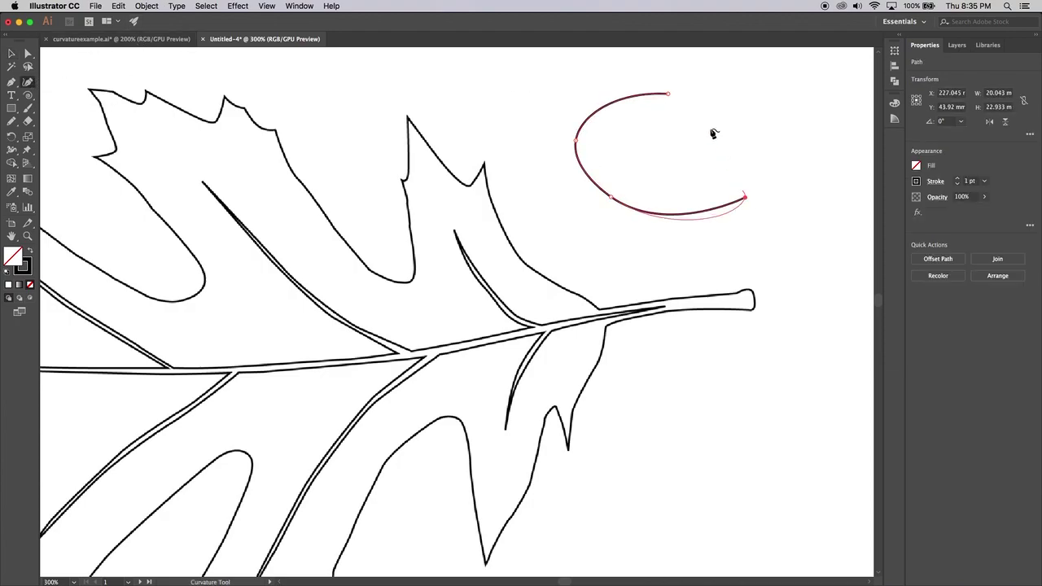
pyautogui.click(669, 95)
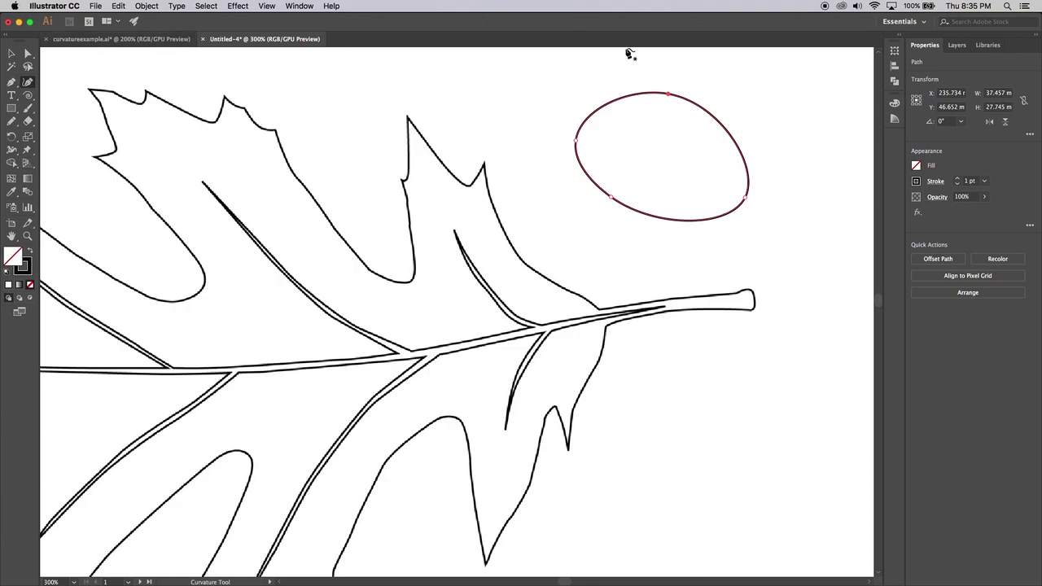
# - Remove the uppermost anchor point from the closed shape and delete the whole shape
pyautogui.press('Delete')
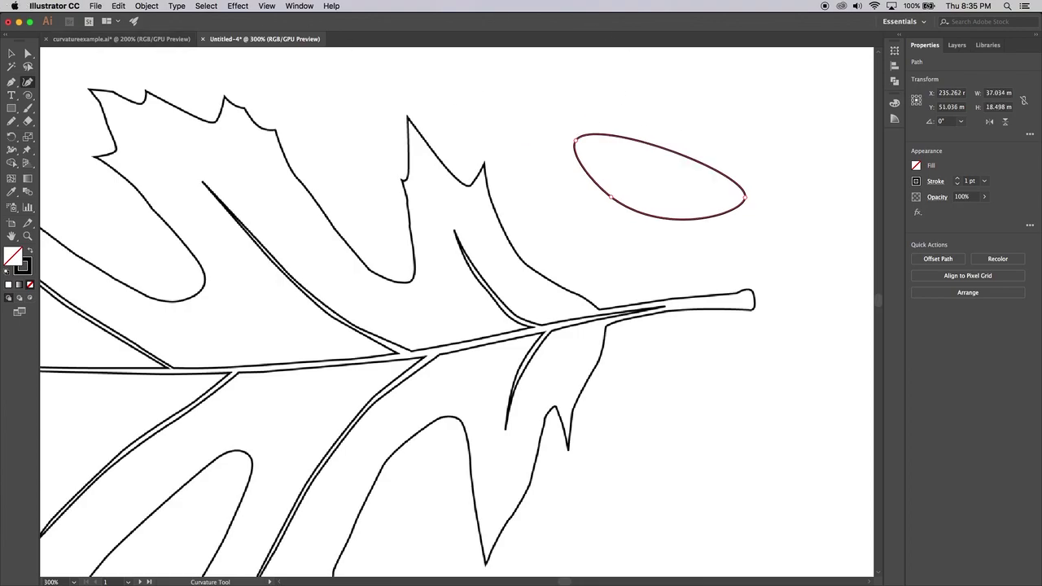
pyautogui.click(10, 54)
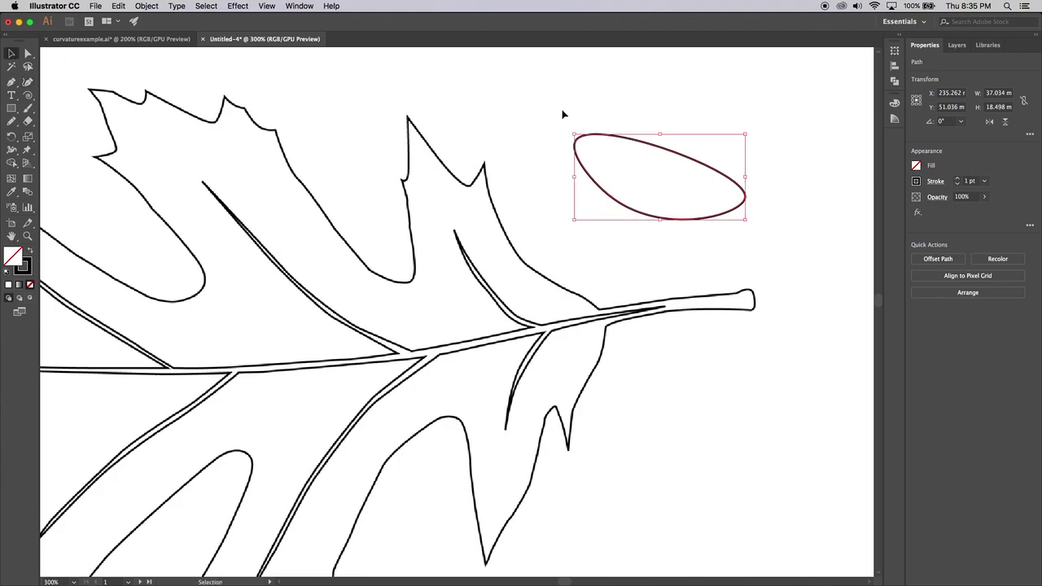
pyautogui.press('Delete')
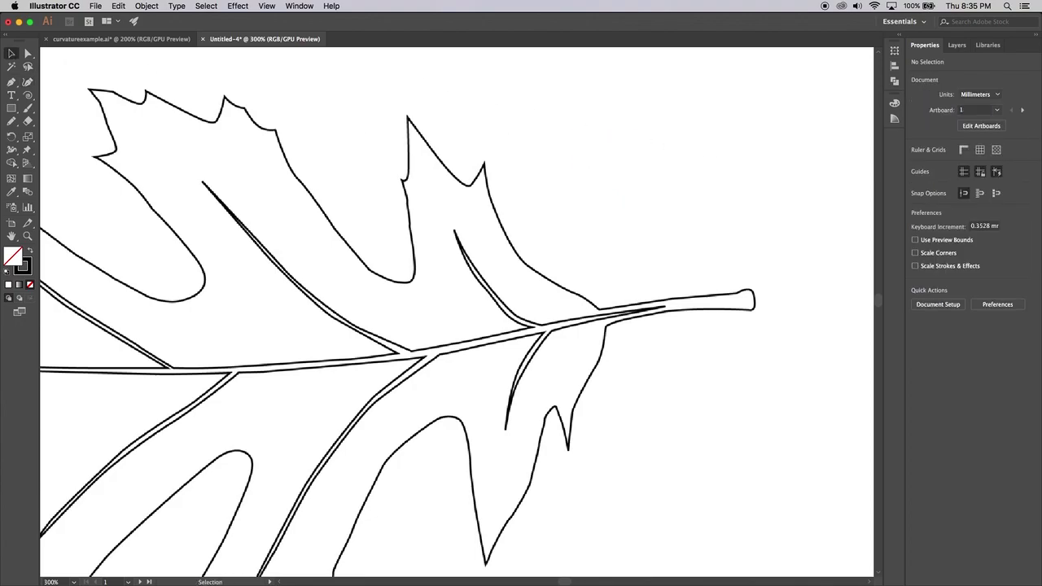
# - Try to trace the stem's upper edge with a Curvature segment about 33 × 4 mm from its tip to the leaf edge
pyautogui.click(27, 82)
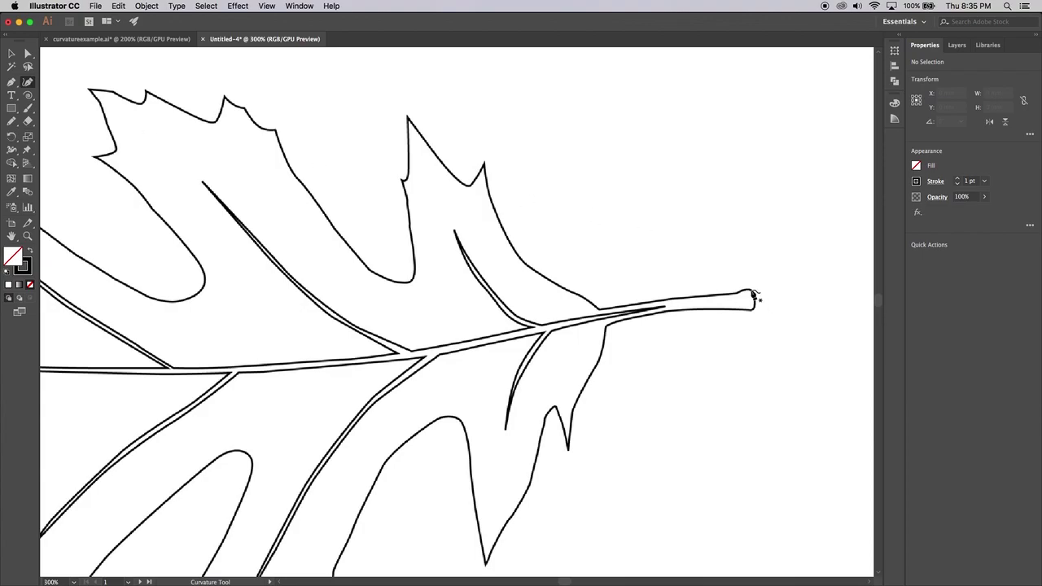
pyautogui.click(751, 290)
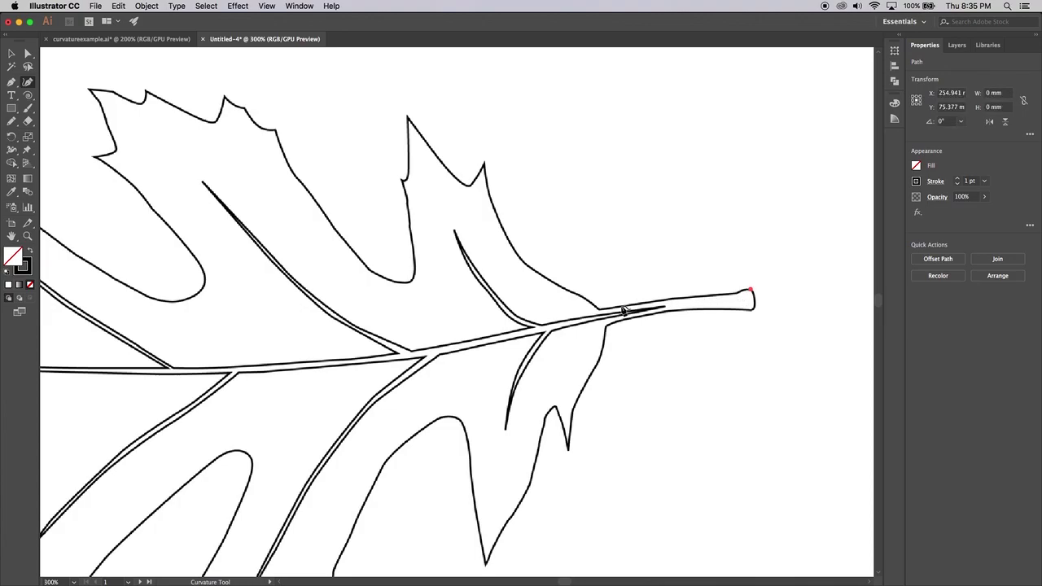
pyautogui.click(599, 310)
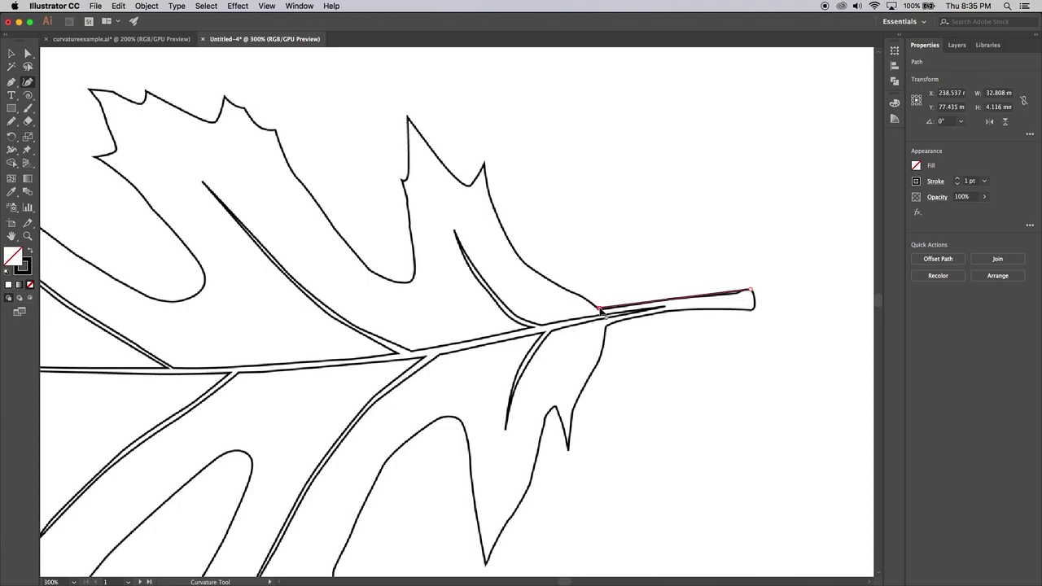
pyautogui.keyDown('super'); pyautogui.click(745, 286); pyautogui.keyUp('super')
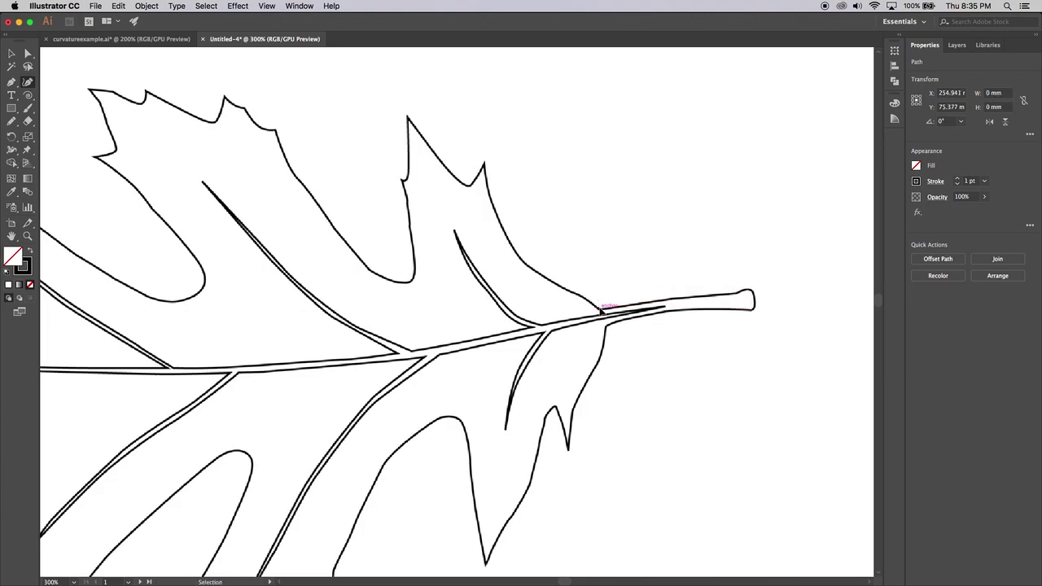
# - Draw an open five-point Curvature path about 48 × 33 mm above the stem, making its fourth point a corner
pyautogui.click(771, 117)
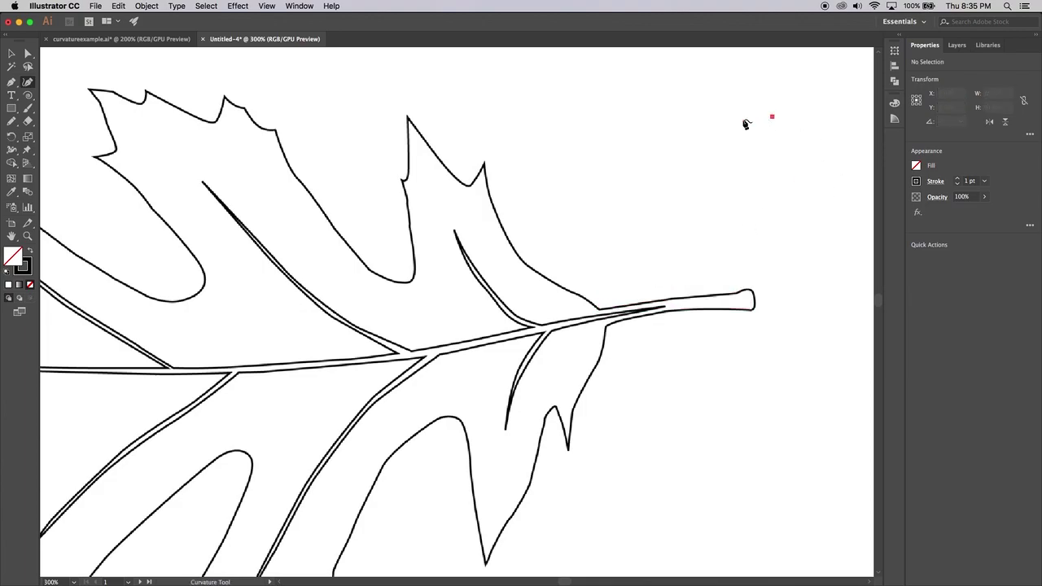
pyautogui.click(616, 155)
pyautogui.click(612, 217)
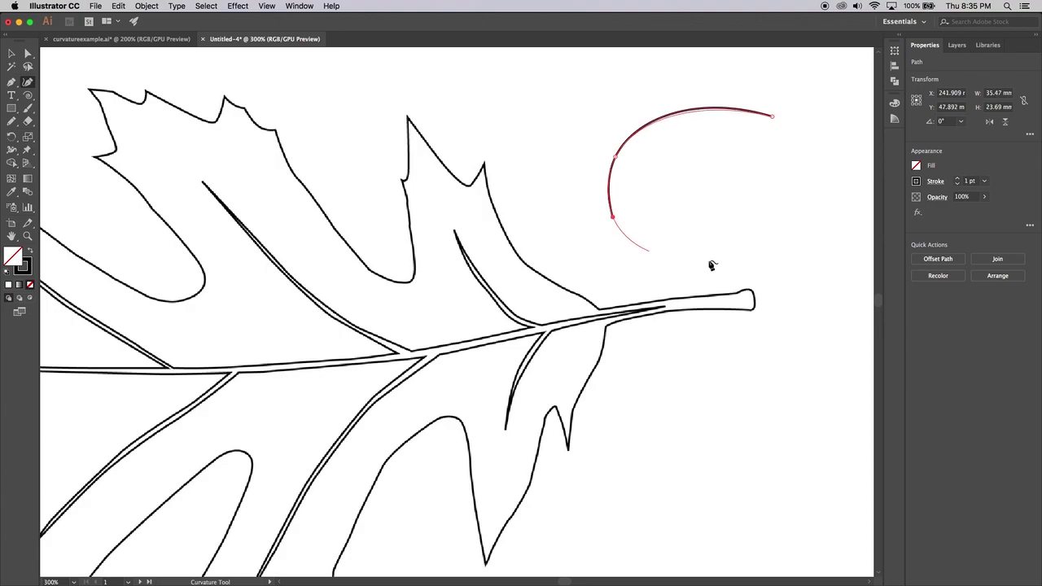
pyautogui.click(770, 249)
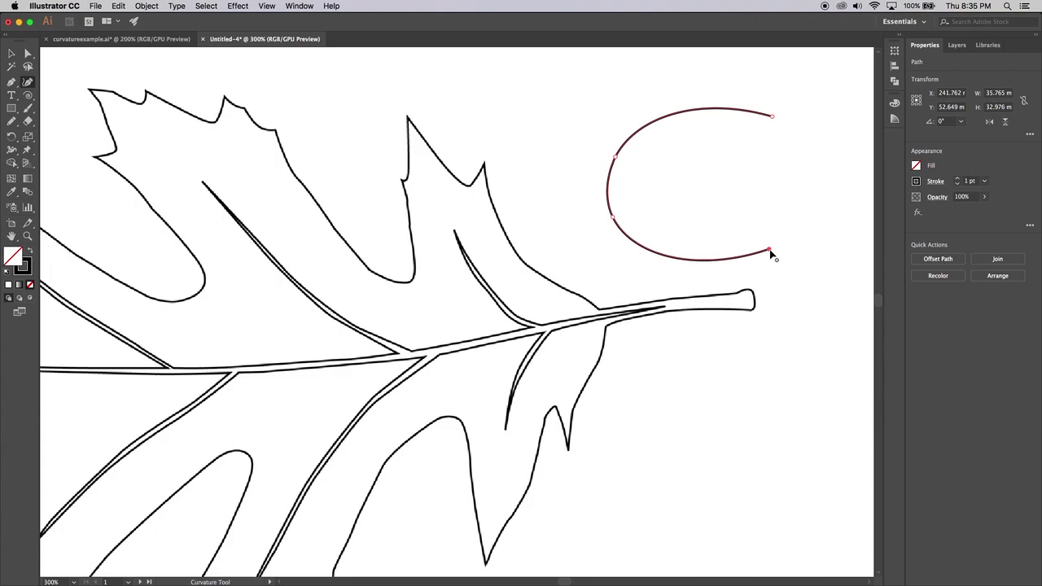
pyautogui.click(829, 154)
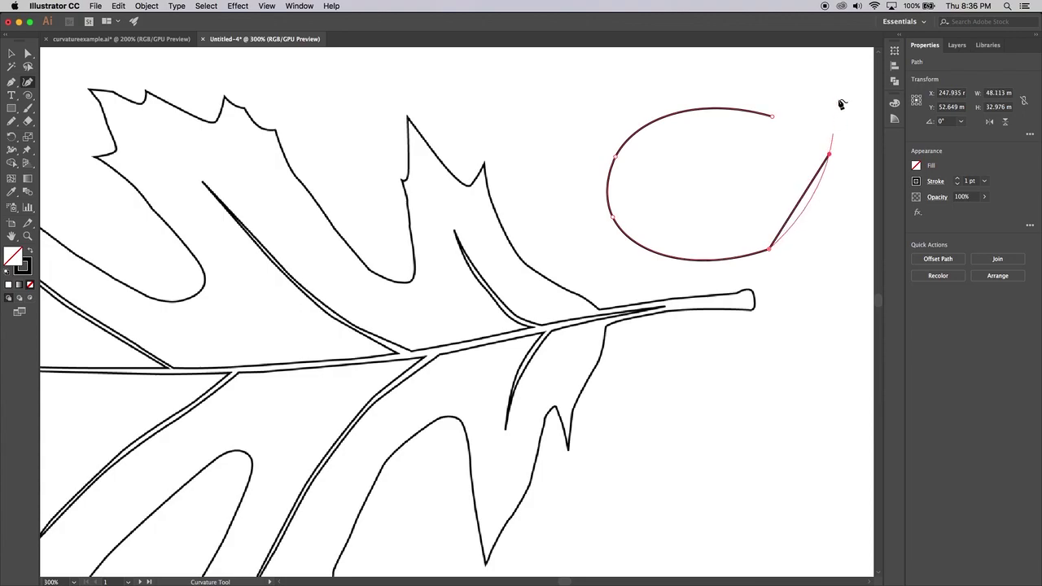
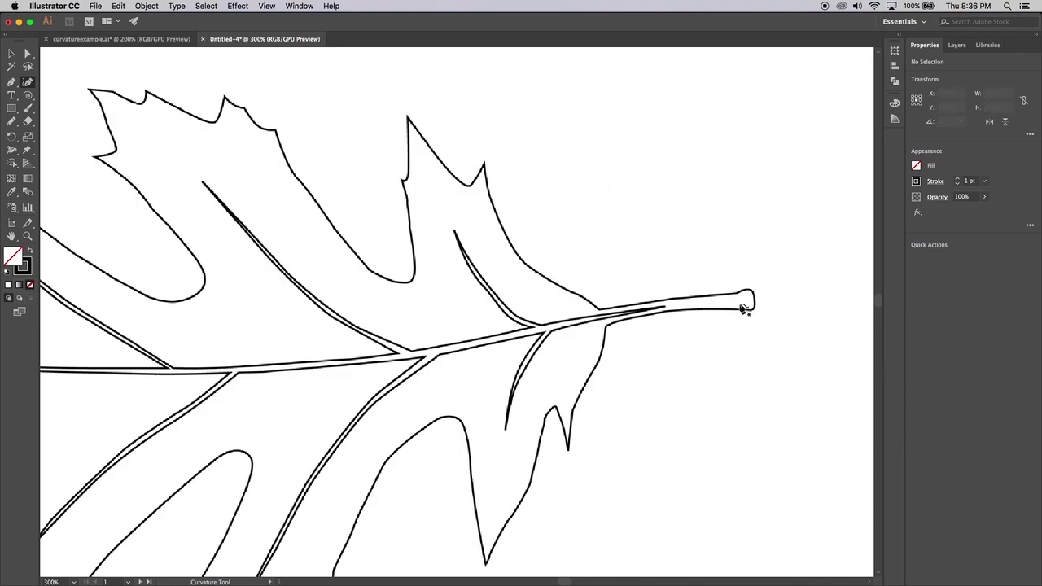
# - Try a three-point Curvature trace from the stem tip along the leaf edge, then undo its points and clear it
pyautogui.click(751, 291)
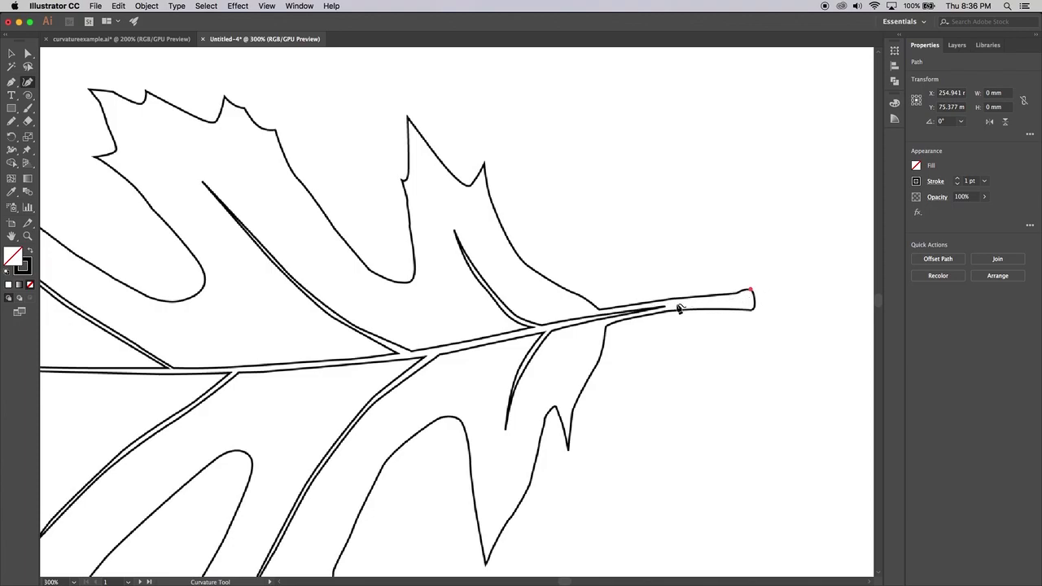
pyautogui.click(599, 309)
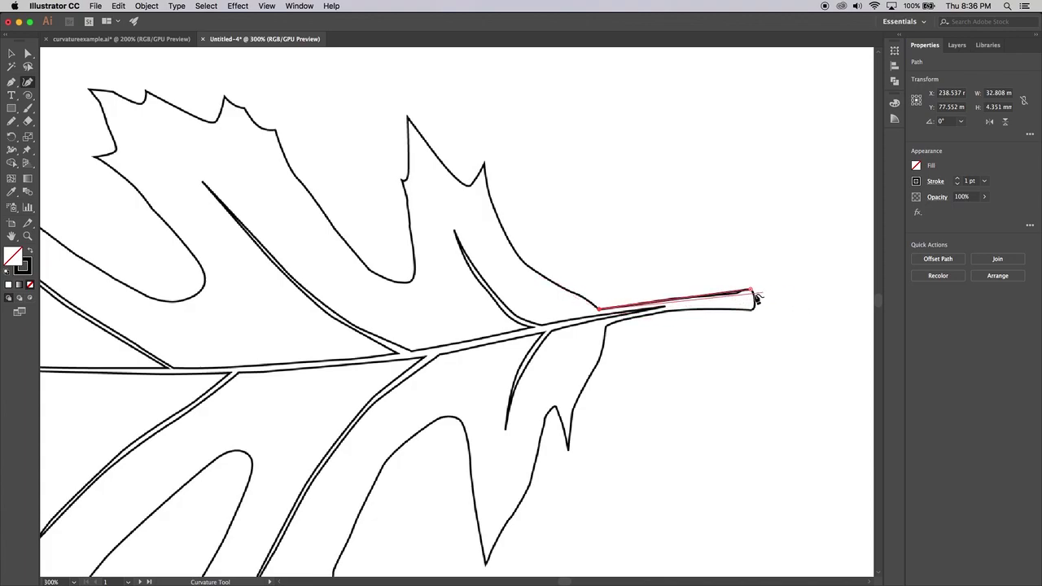
pyautogui.click(543, 276)
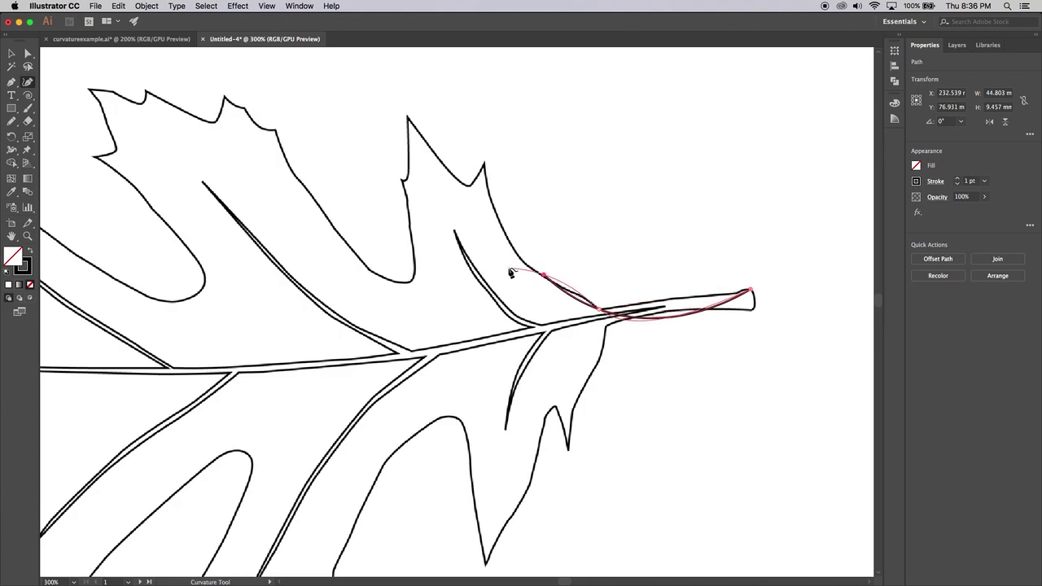
pyautogui.press('super+z')
pyautogui.press('super+z')
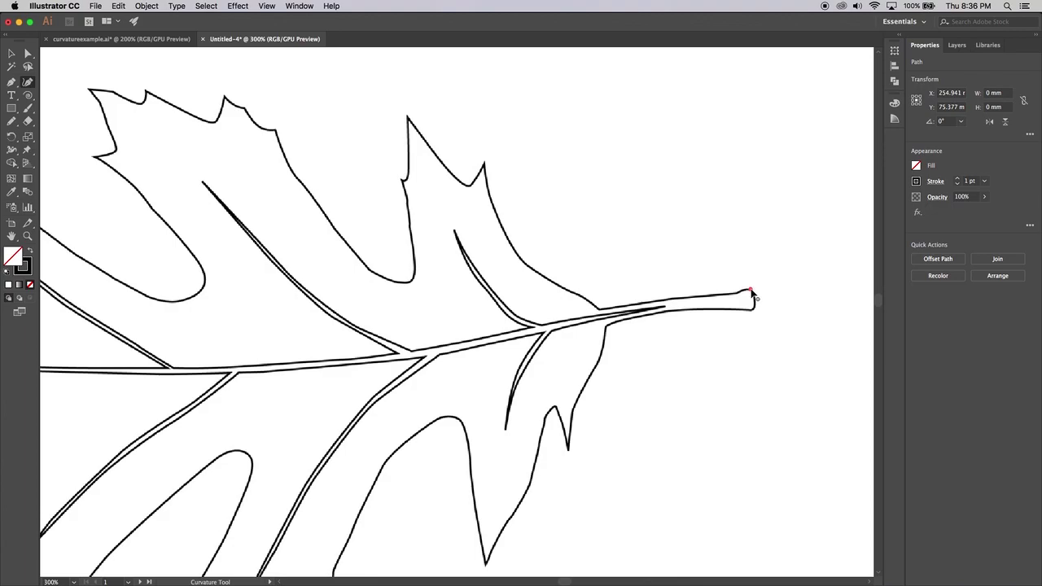
pyautogui.keyDown('super'); pyautogui.click(762, 296); pyautogui.keyUp('super')
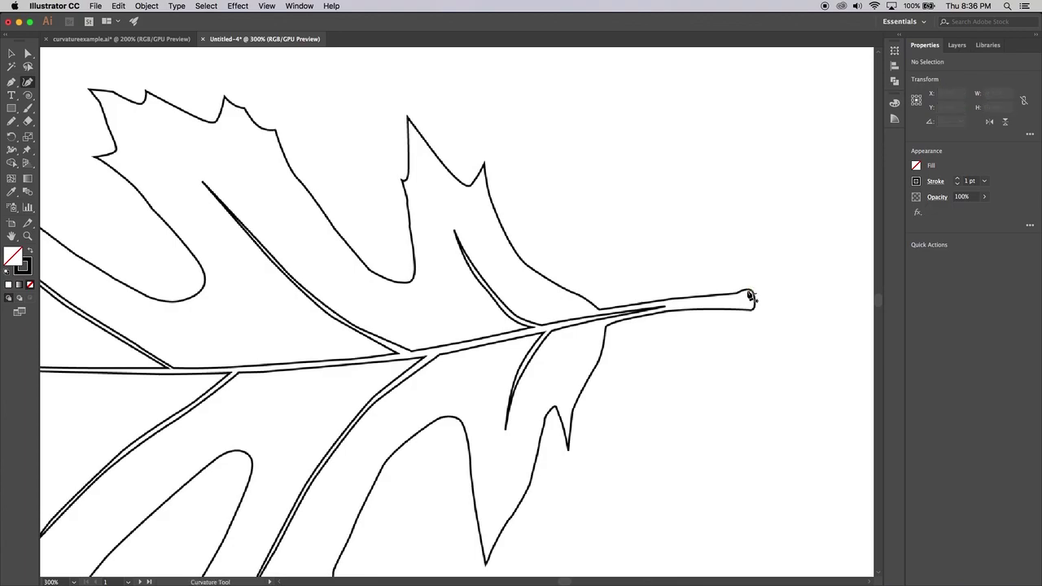
# - Trace the upper edge from the stem tip to the nearest lobe tip as an open six-point Curvature path about 57 × 32 mm
pyautogui.click(751, 292)
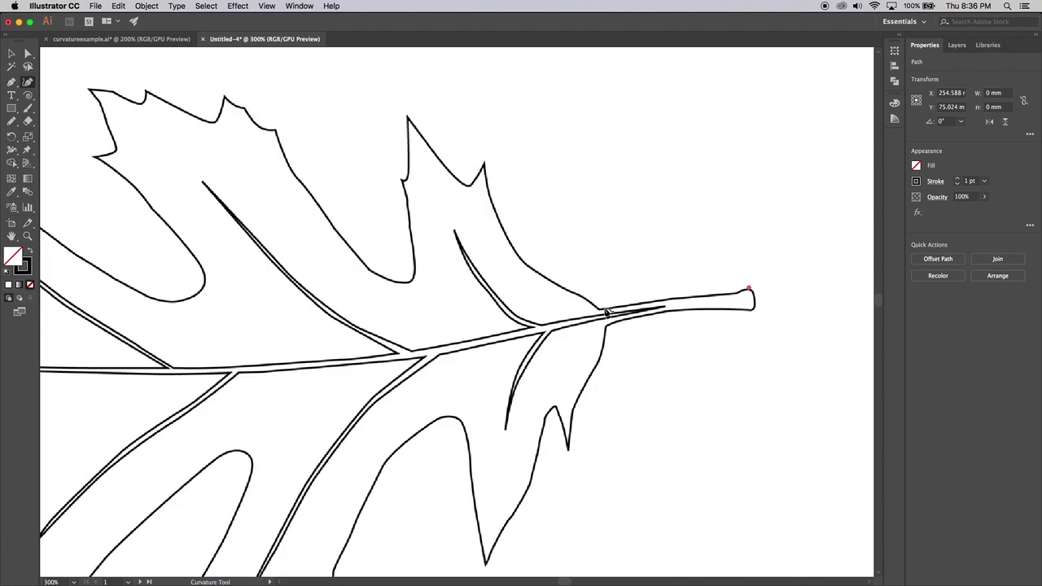
pyautogui.click(667, 298)
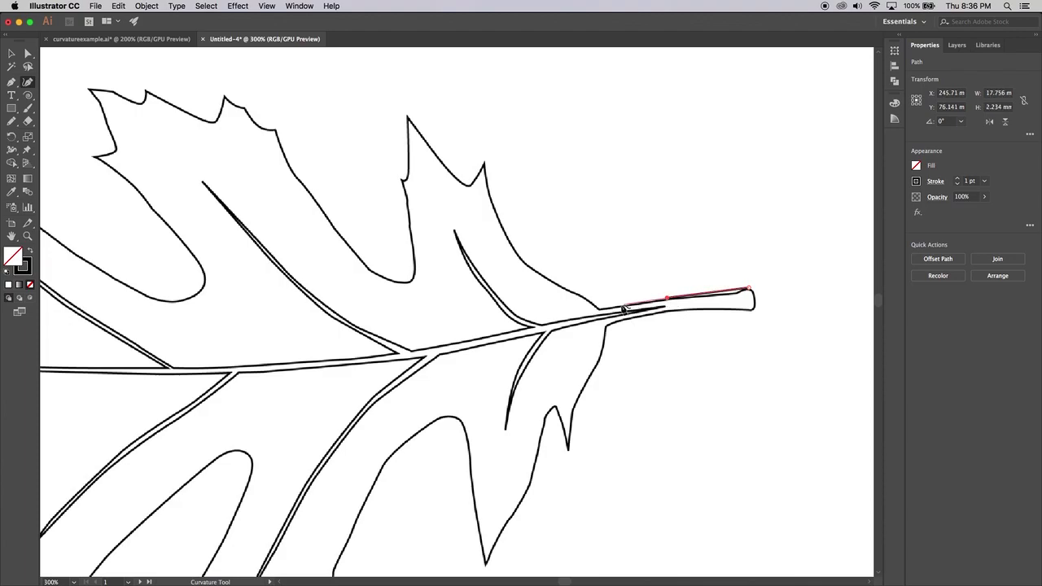
pyautogui.click(598, 309)
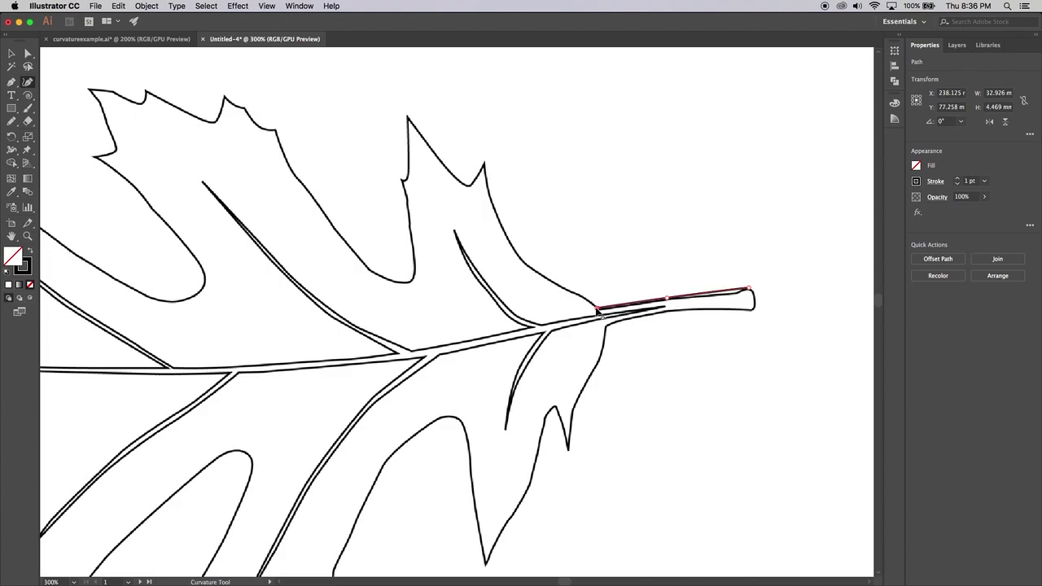
pyautogui.click(551, 280)
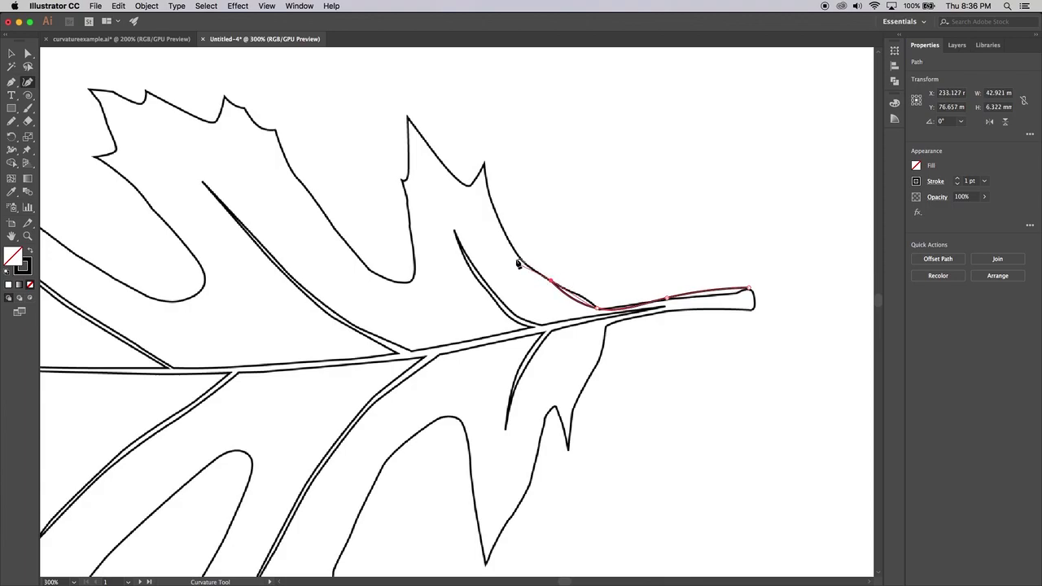
pyautogui.click(512, 243)
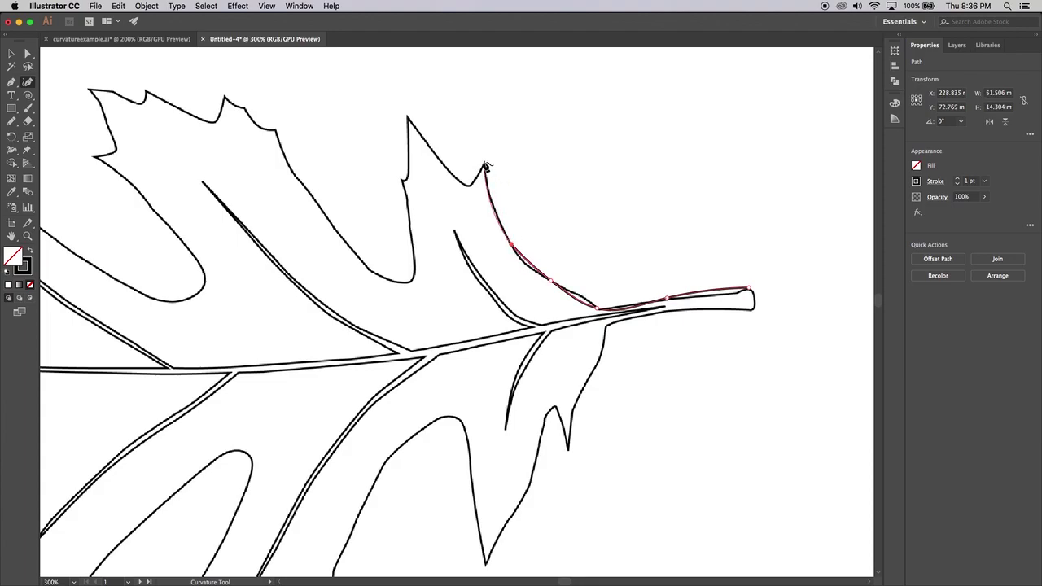
pyautogui.click(483, 164)
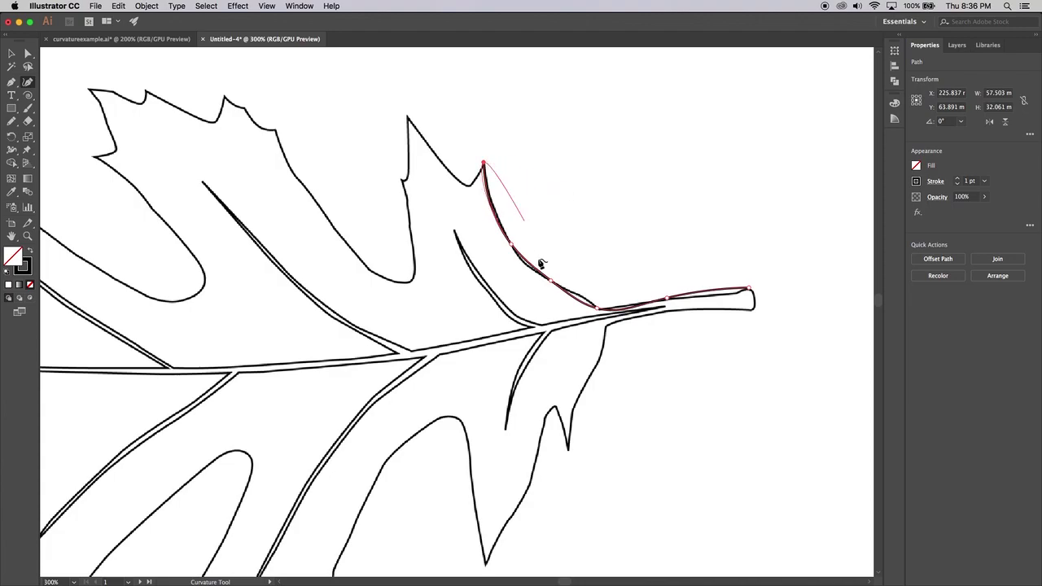
pyautogui.press('Escape')
# - Add an anchor point at the bend between the stem junction and the lobe tip, and move it onto the leaf outline
pyautogui.click(530, 264)
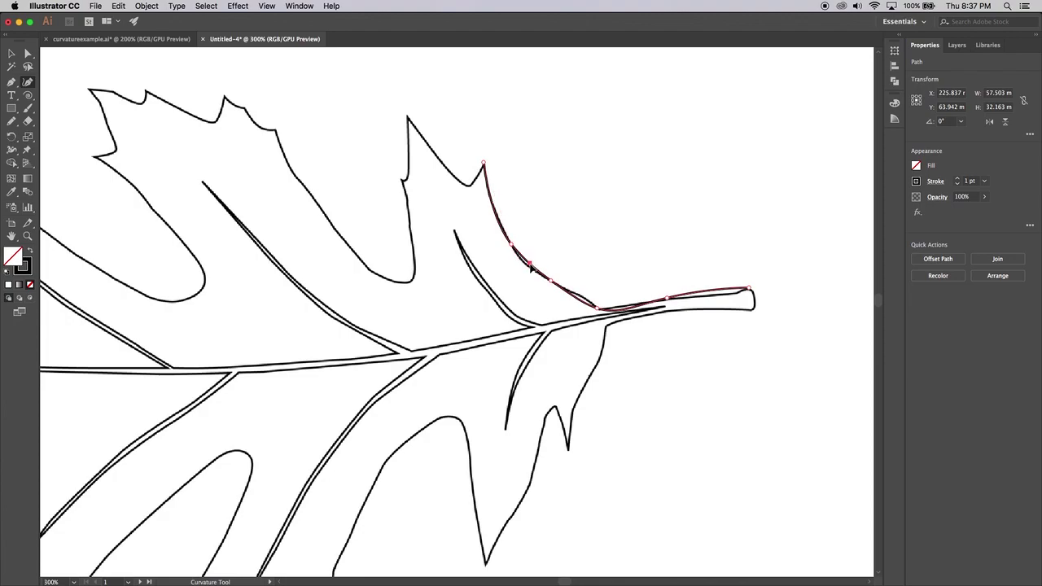
pyautogui.moveTo(530, 264); pyautogui.dragTo(526, 265)
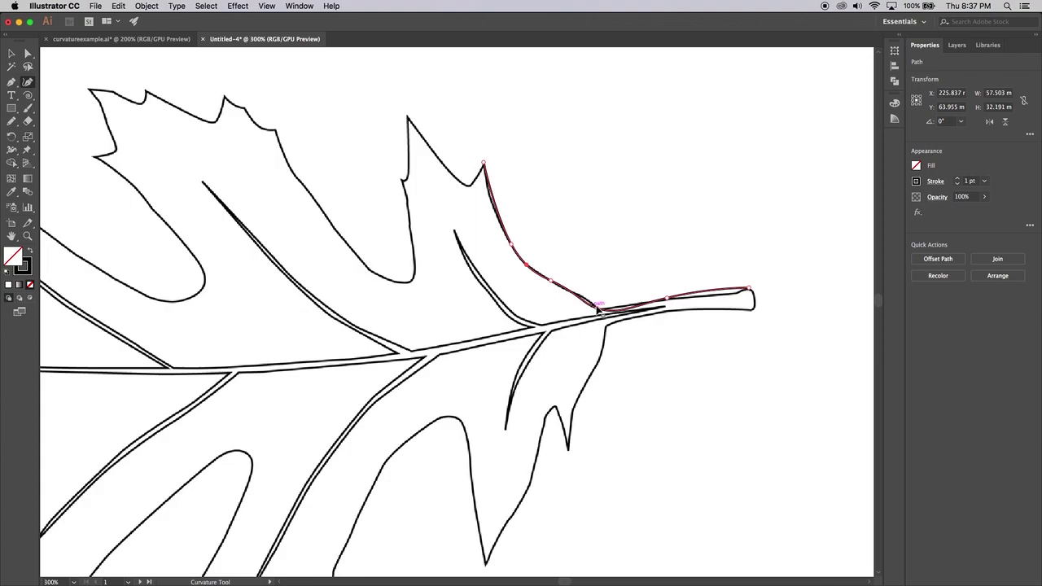
# - Add anchor points near the stem junction and along the stem's upper edge, fitting the path to the leaf outline
pyautogui.moveTo(598, 309); pyautogui.dragTo(634, 307)
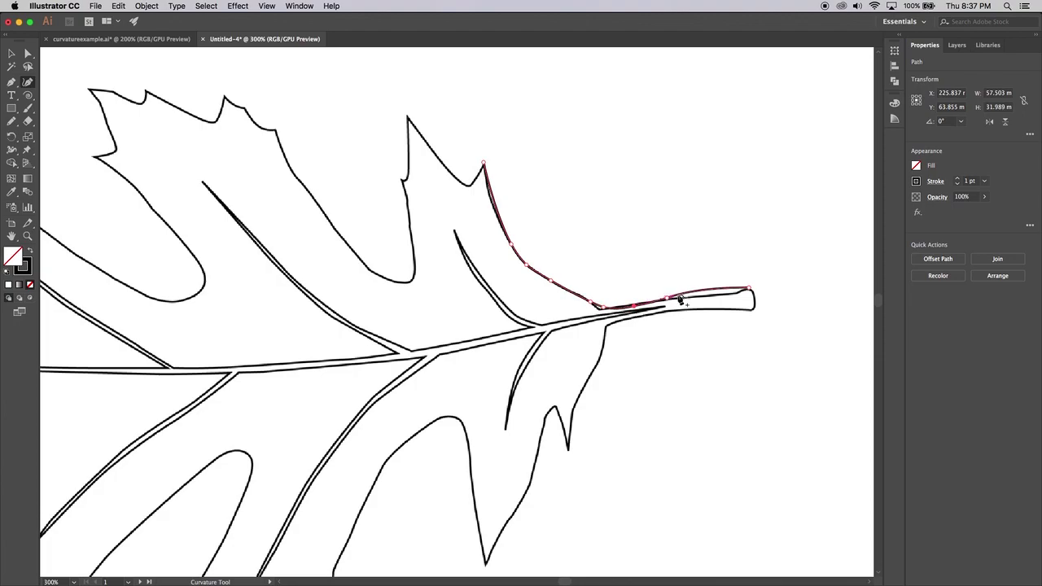
pyautogui.click(715, 292)
pyautogui.moveTo(717, 296)
pyautogui.mouseDown()
pyautogui.moveTo(735, 298)
pyautogui.moveTo(721, 295)
pyautogui.mouseUp()
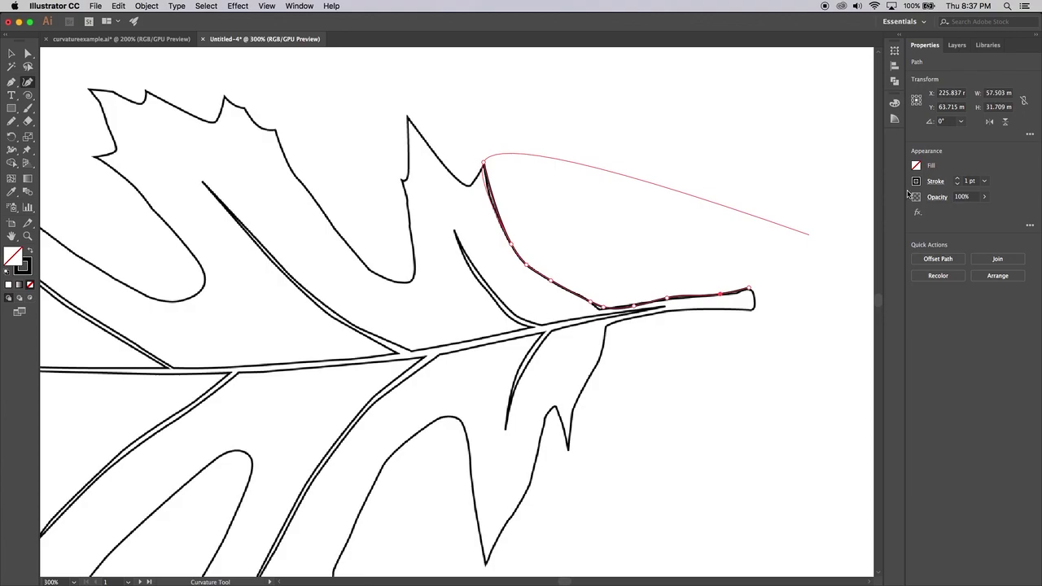
# - Set the path's stroke colour to magenta and refit its anchors to the corner where the stem meets the leaf
pyautogui.click(916, 182)
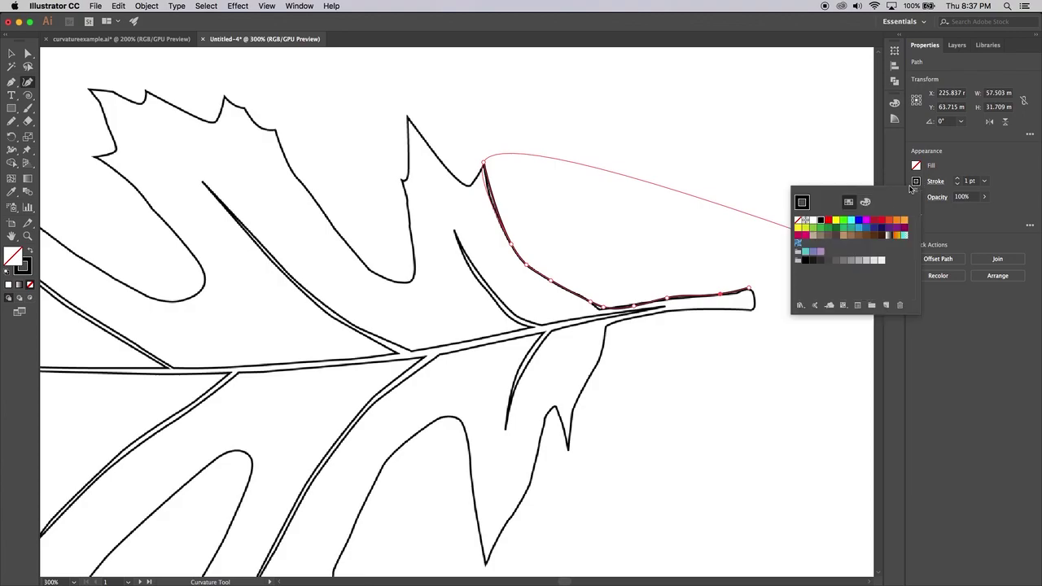
pyautogui.click(867, 222)
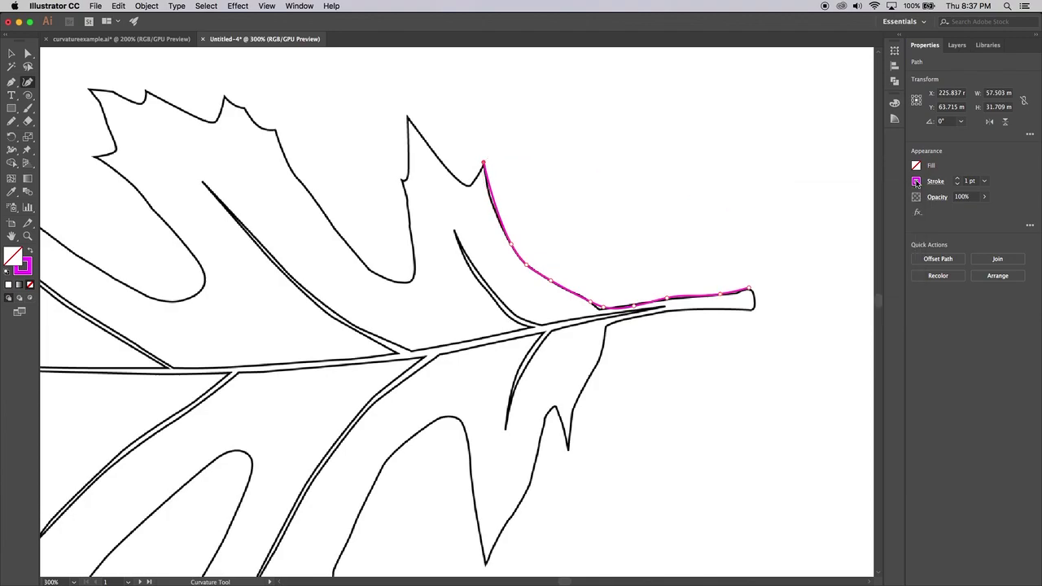
pyautogui.click(483, 165)
pyautogui.moveTo(598, 311); pyautogui.dragTo(599, 311)
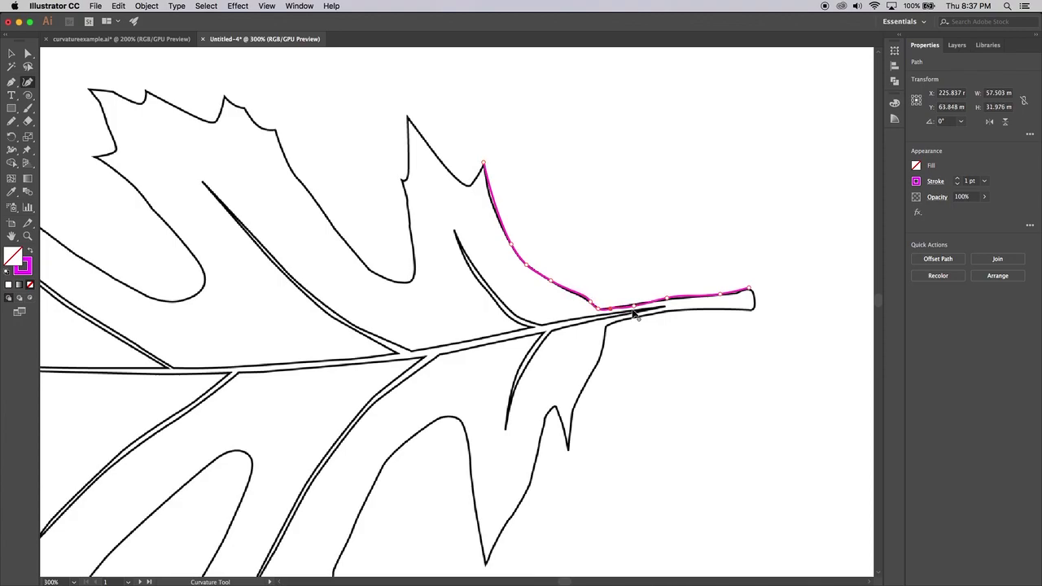
# - Extend the trace over the notch and the next lobe tip down to the valley's base, adjusting anchors along the steep edge
pyautogui.click(469, 187)
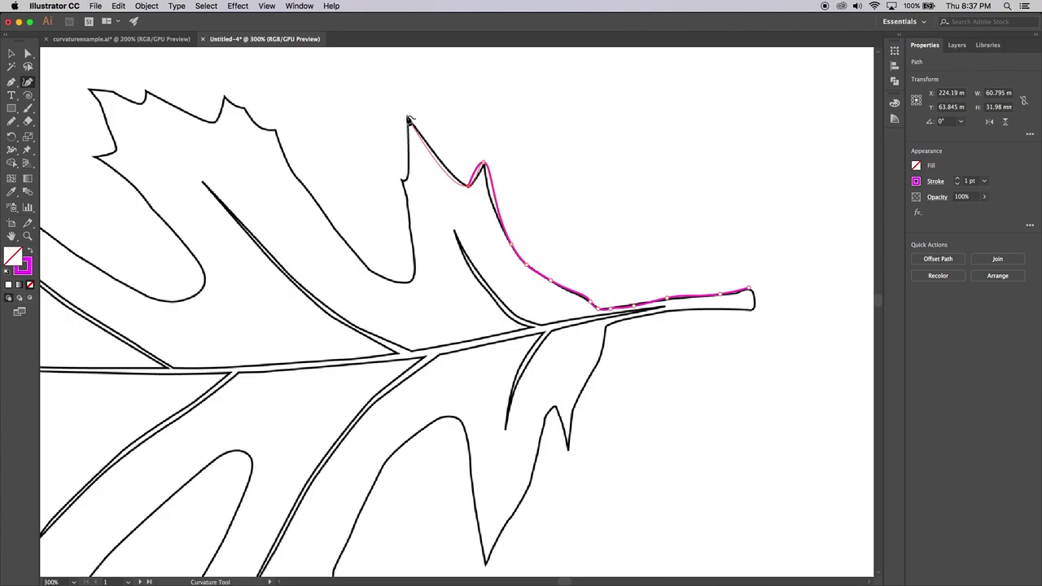
pyautogui.click(408, 118)
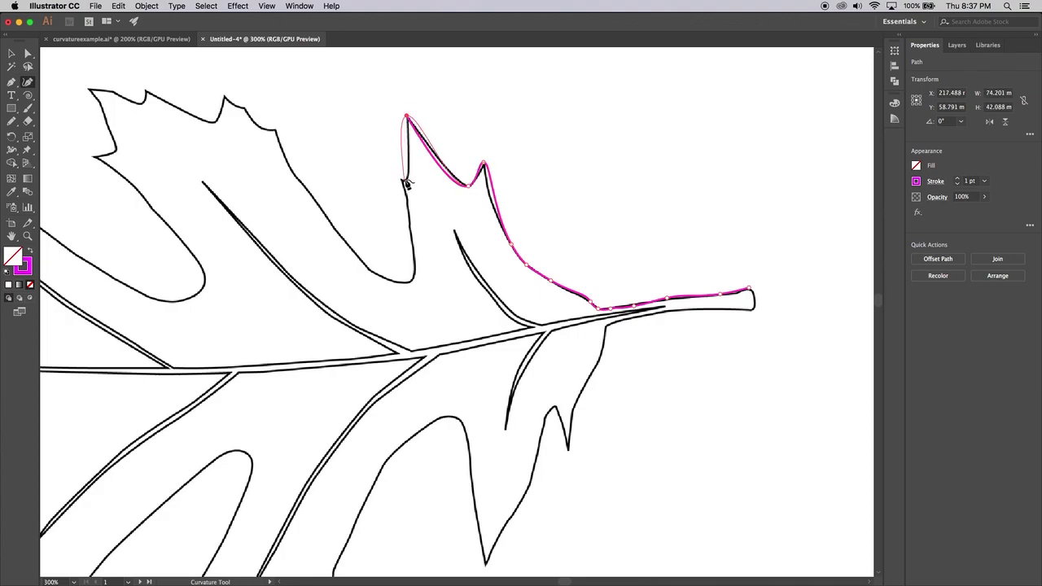
pyautogui.click(404, 179)
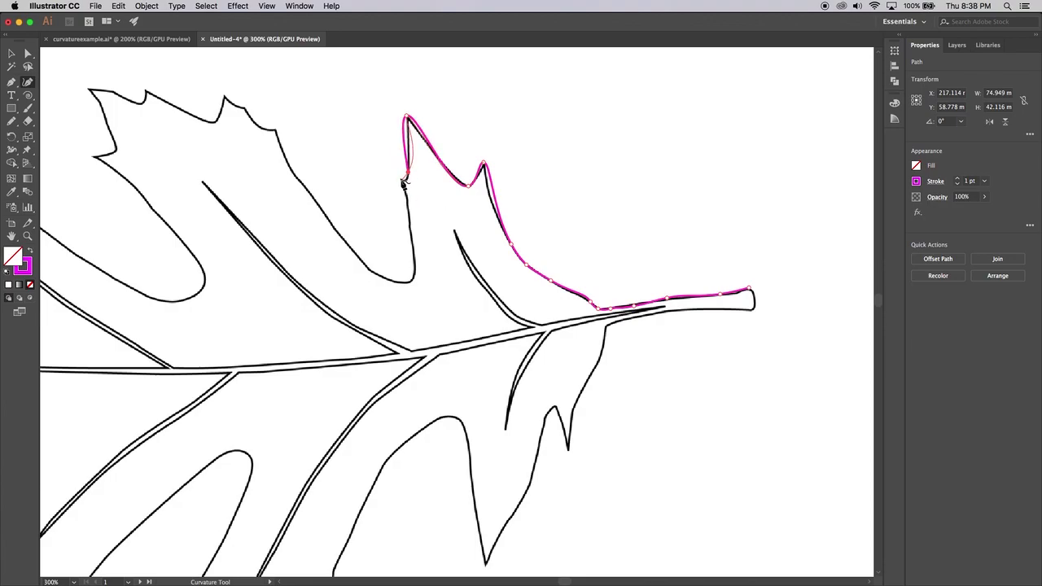
pyautogui.click(412, 281)
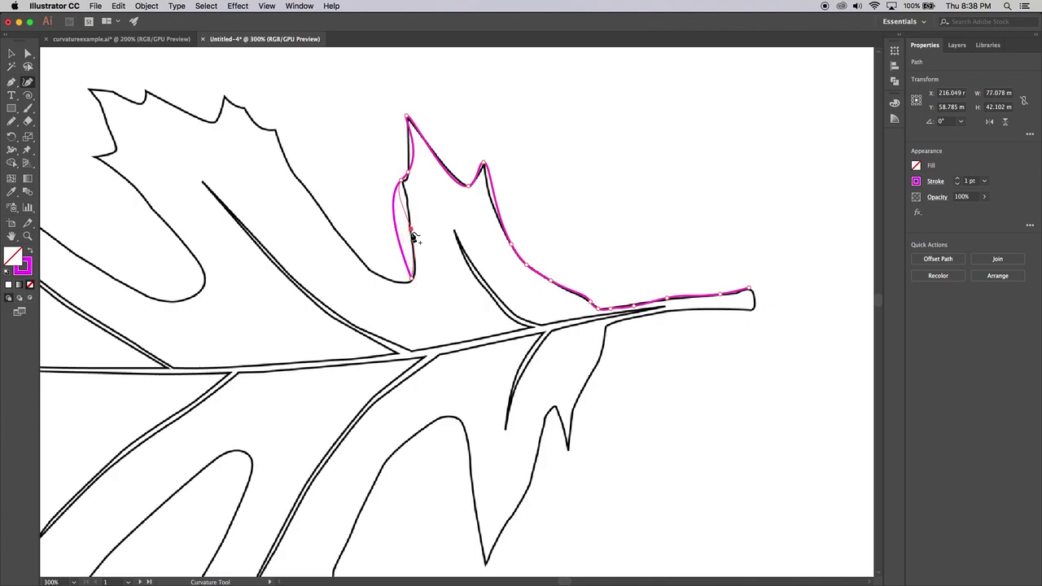
pyautogui.moveTo(416, 253); pyautogui.dragTo(403, 208)
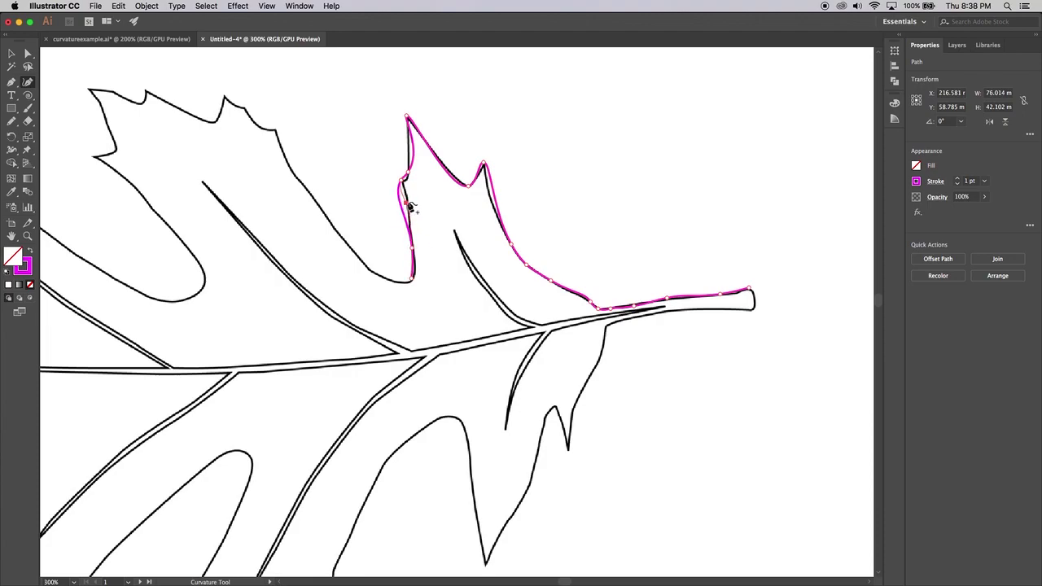
pyautogui.moveTo(409, 199); pyautogui.dragTo(416, 179)
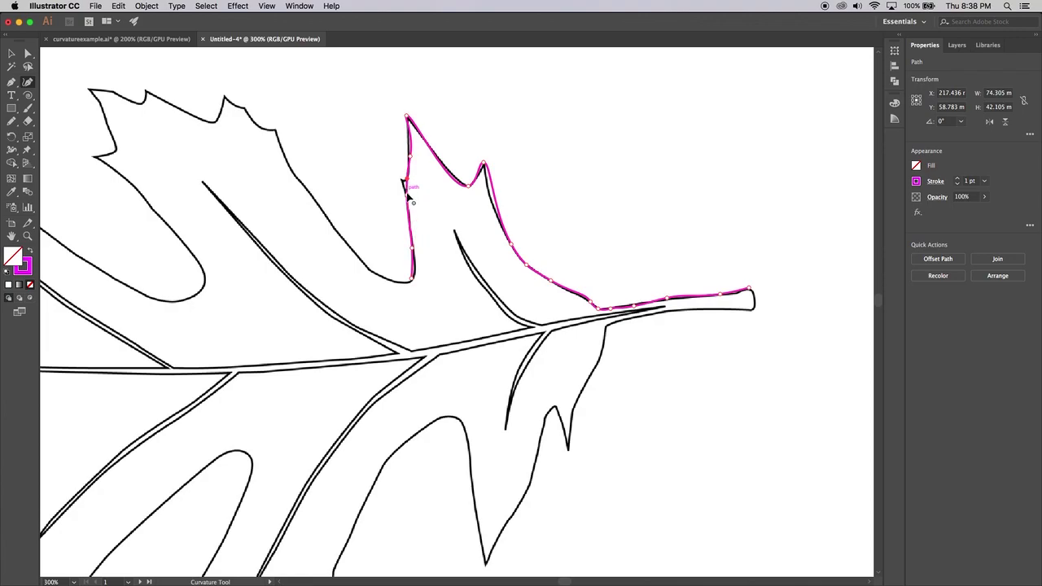
# - Continue the trace up the valley's far side to the next lobe's shoulder, fitting added anchors, and finish the open path about 110 × 44 mm
pyautogui.click(368, 269)
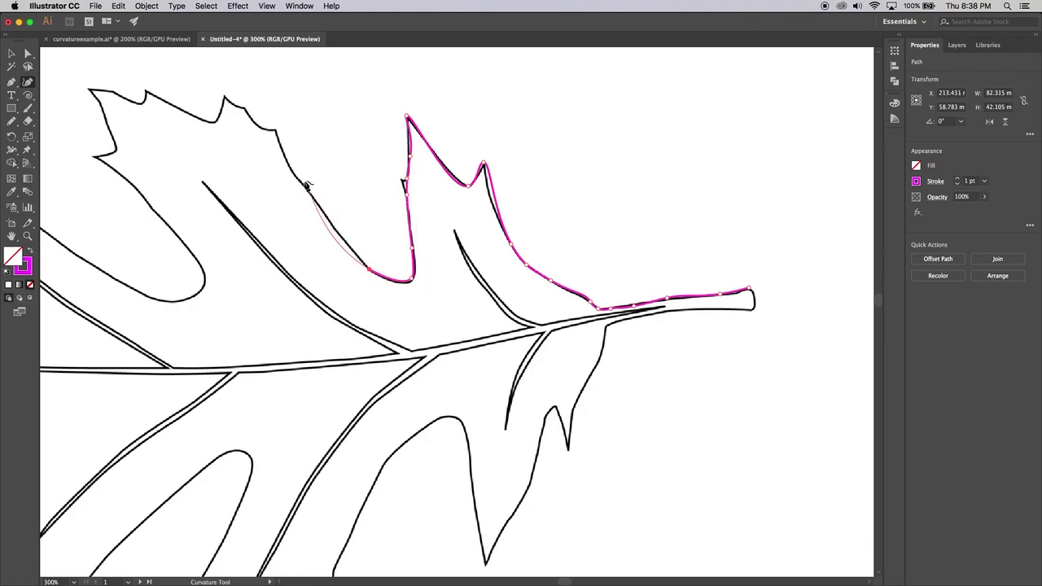
pyautogui.click(299, 180)
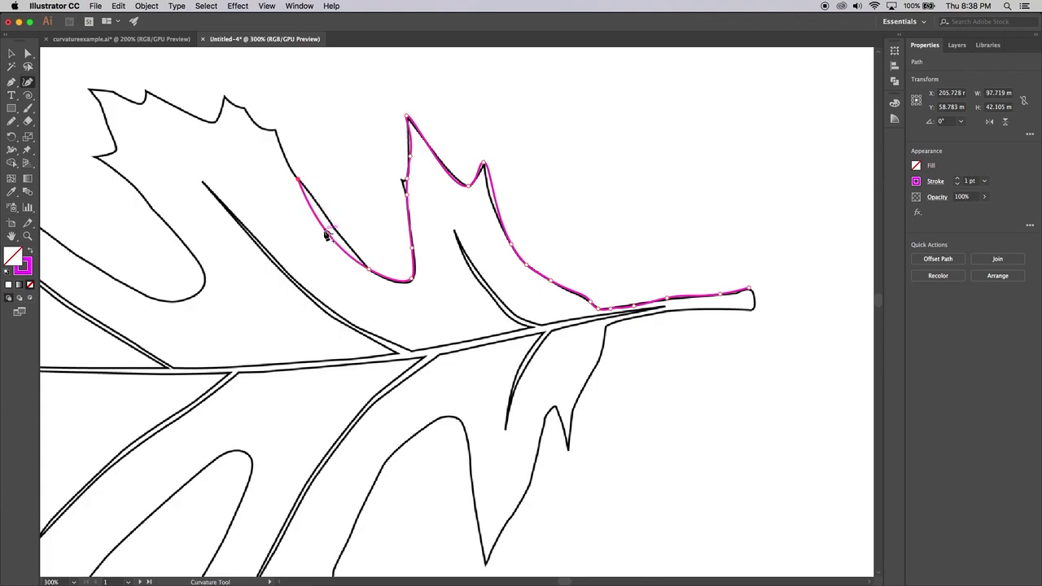
pyautogui.moveTo(327, 232); pyautogui.dragTo(334, 223)
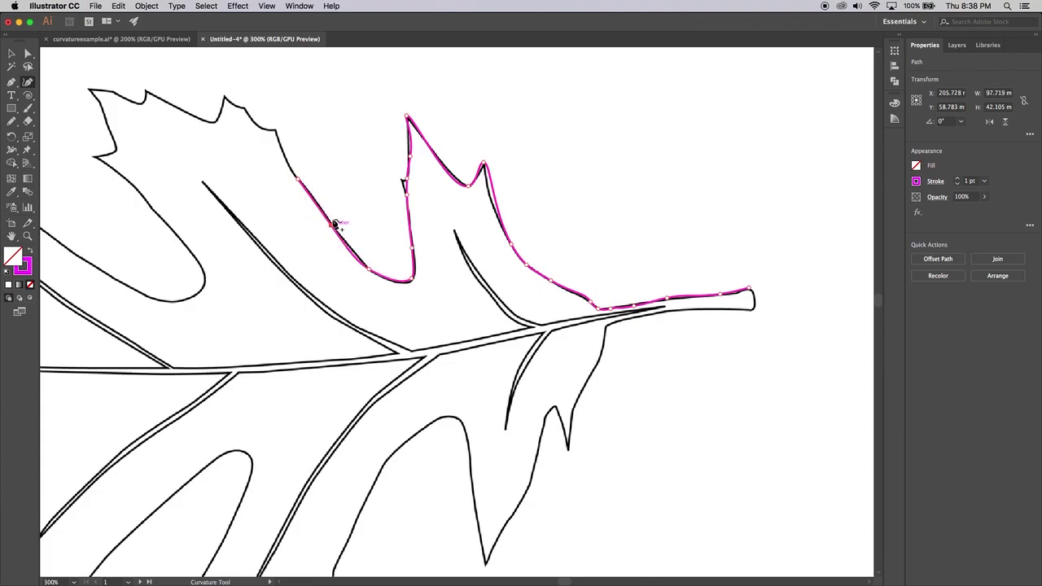
pyautogui.click(276, 131)
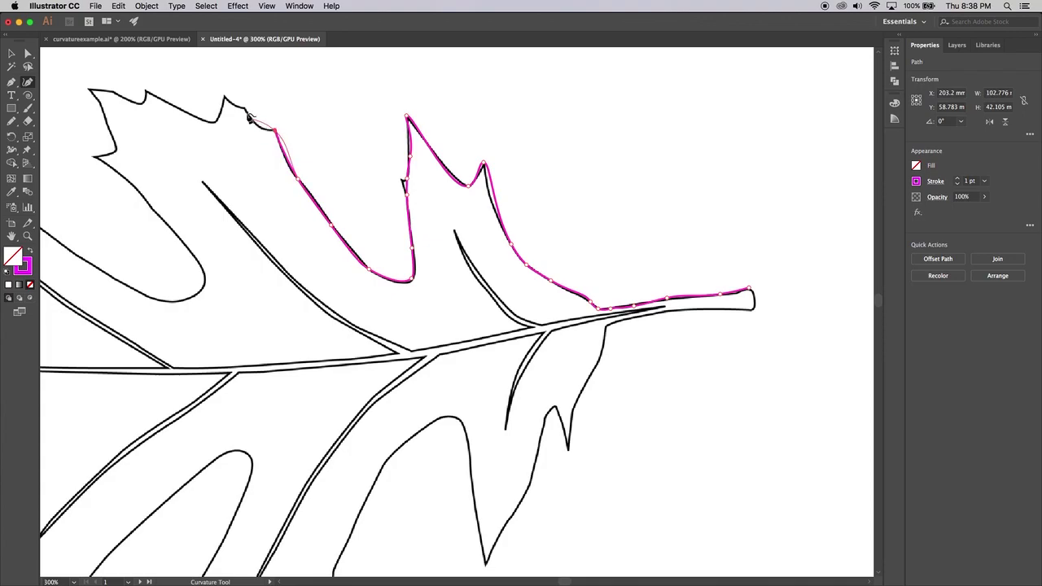
pyautogui.click(242, 105)
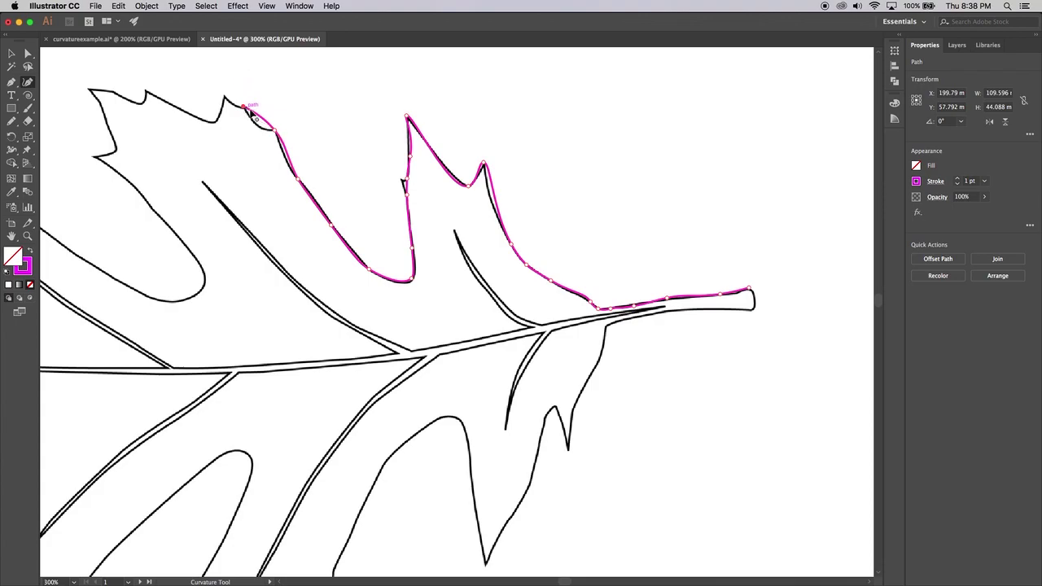
pyautogui.moveTo(264, 122); pyautogui.dragTo(294, 164)
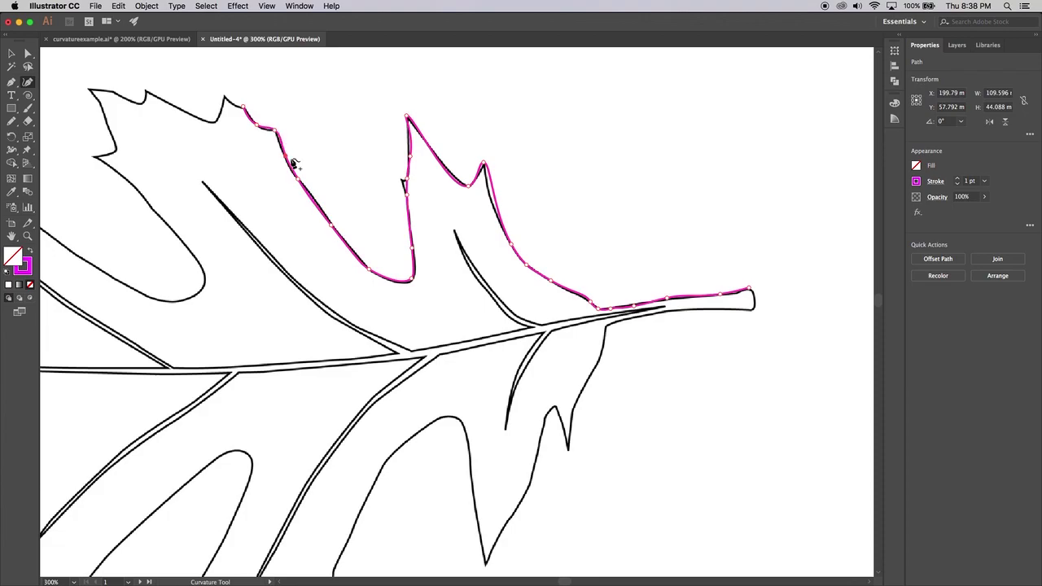
pyautogui.click(243, 106)
pyautogui.press('v')
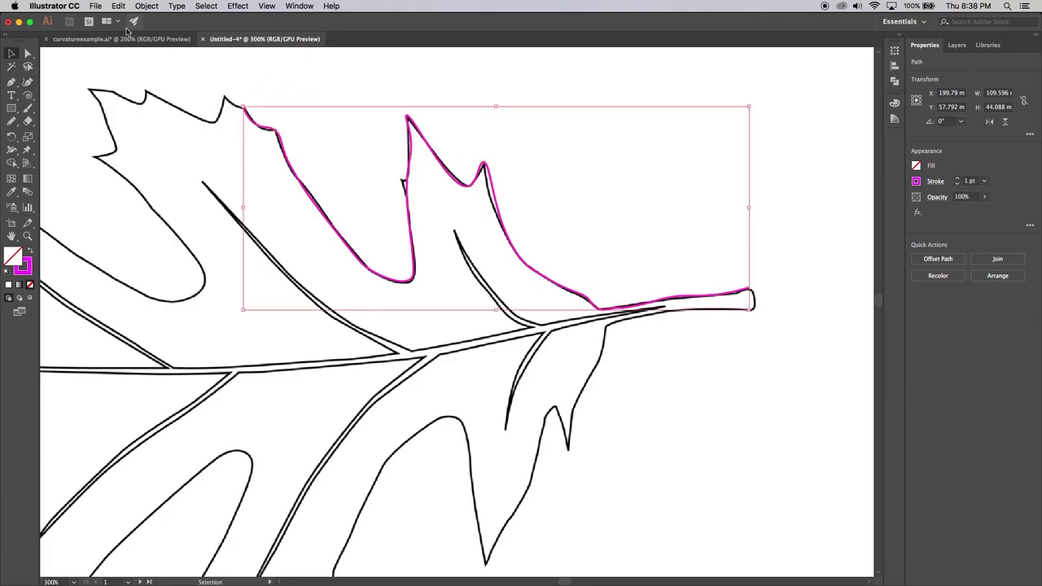
# - Switch to curvatureexample.ai and compare the completed leaf outline with the source drawing by showing and hiding Layer 1
pyautogui.click(123, 39)
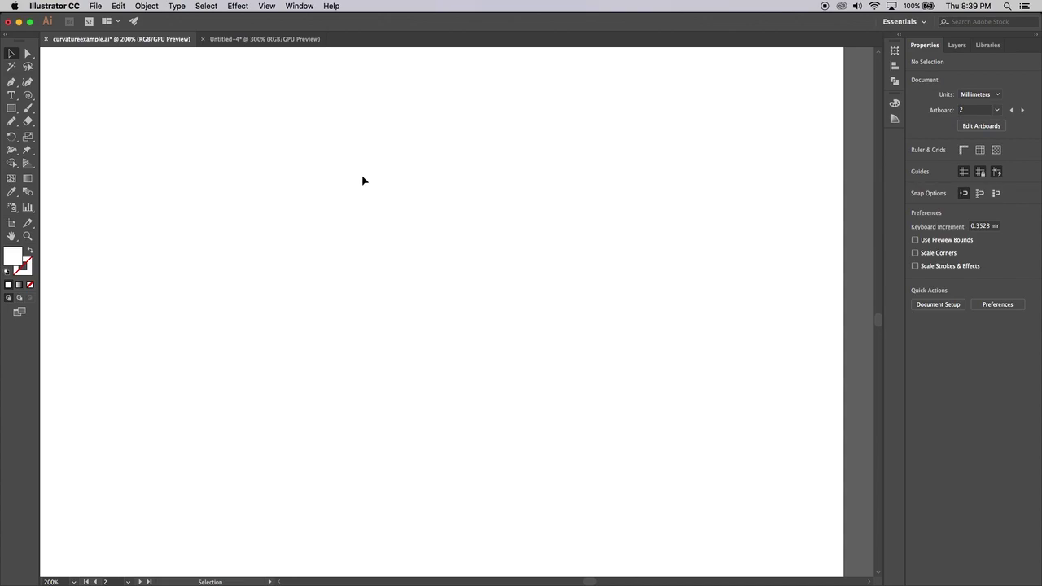
pyautogui.scroll(-5, 482, 269)
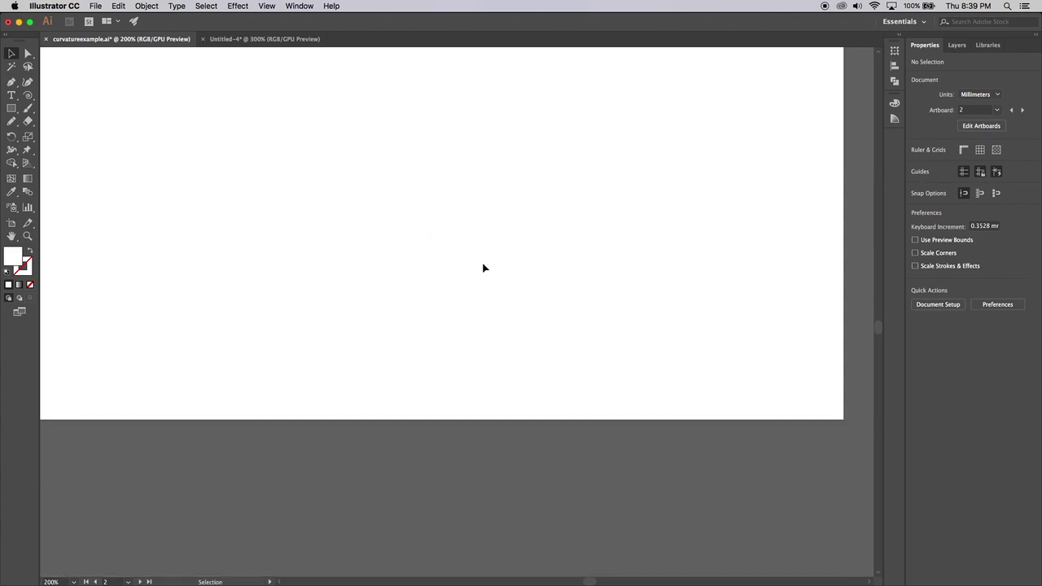
pyautogui.scroll(4, 483, 269)
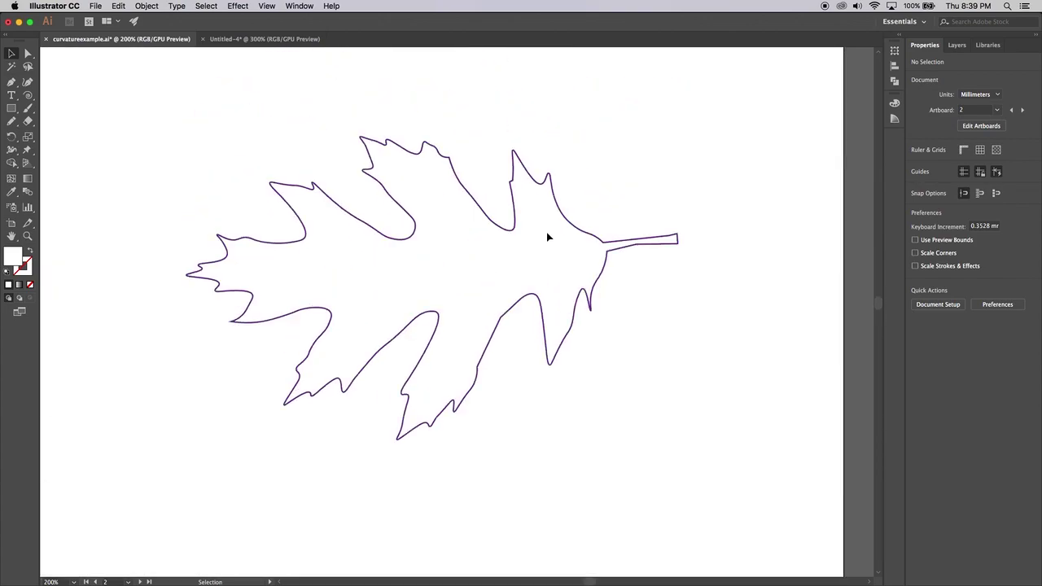
pyautogui.click(950, 48)
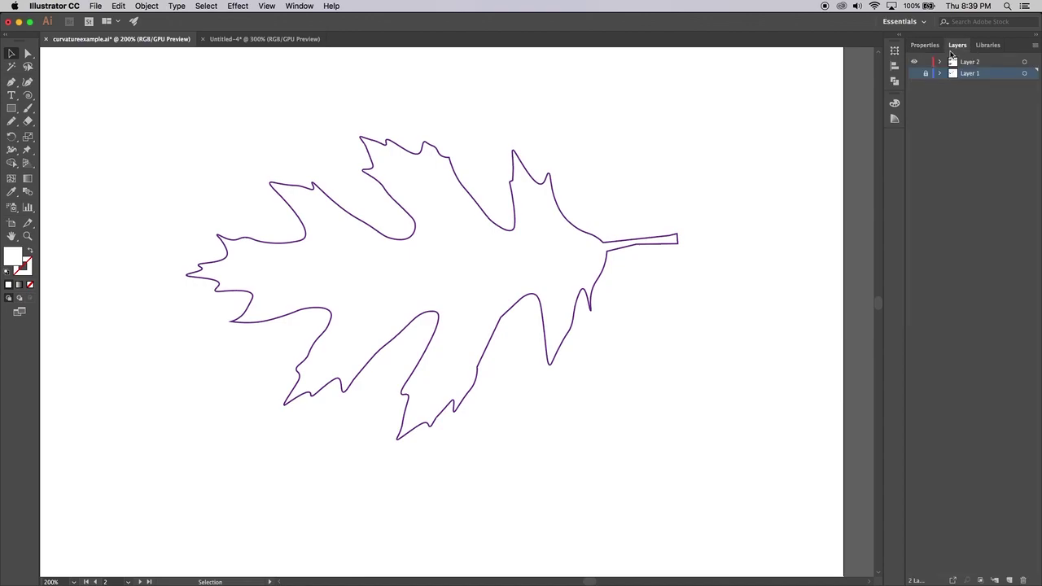
pyautogui.click(913, 74)
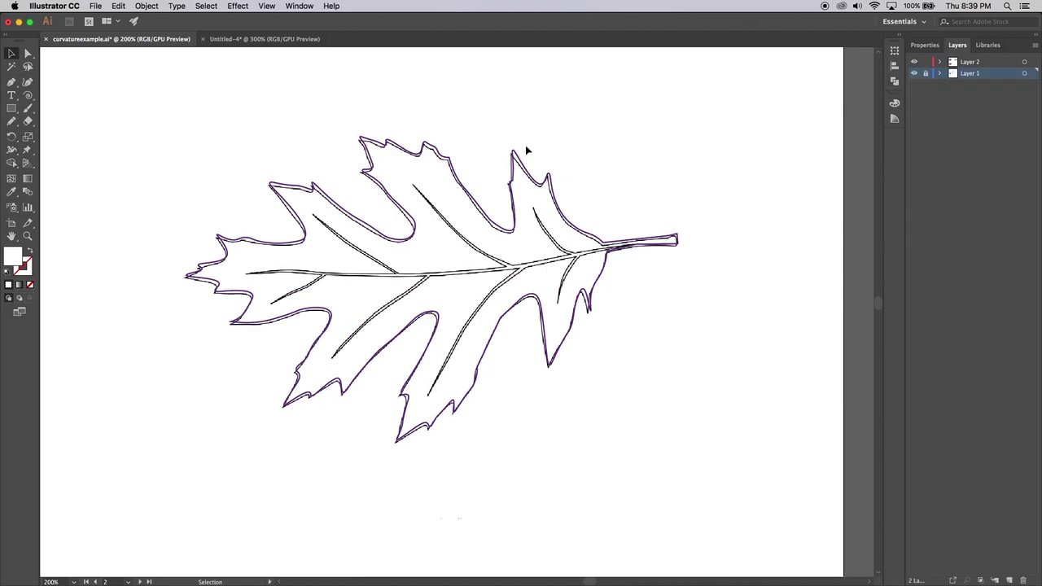
pyautogui.click(914, 75)
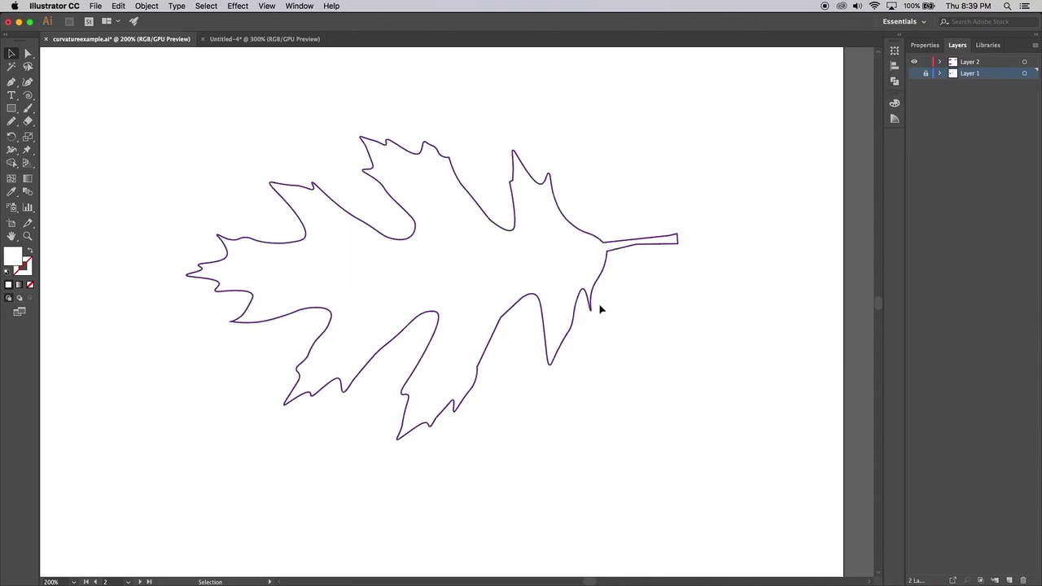
# - Examine the completed outline's smooth curves and corner points close up along the lower lobes, returning to the whole leaf
pyautogui.press('super+equal')
pyautogui.press('super+equal')
pyautogui.press('super+equal')
pyautogui.press('super+equal')
pyautogui.press('super+equal')
pyautogui.moveTo(412, 350); pyautogui.dragTo(481, 123)
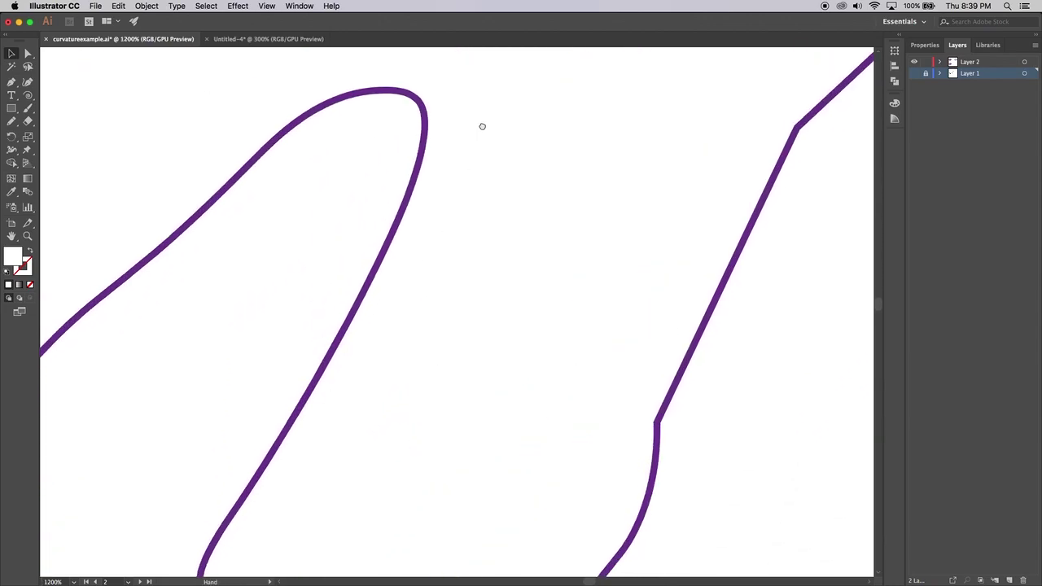
pyautogui.moveTo(467, 221); pyautogui.dragTo(589, 114)
pyautogui.press('super+minus')
pyautogui.press('super+minus')
pyautogui.press('super+minus')
pyautogui.press('super+minus')
pyautogui.press('super+minus')
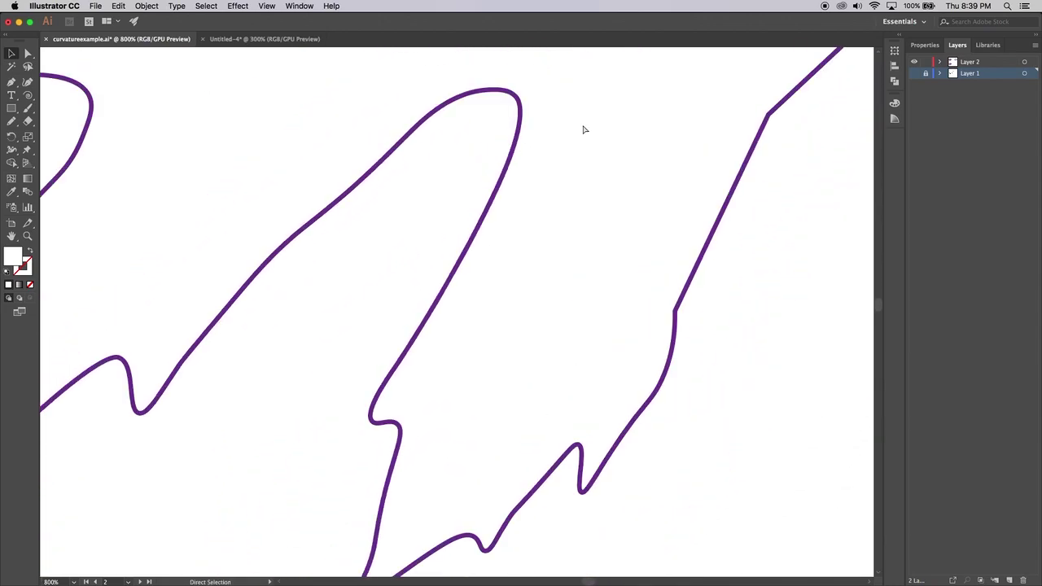
pyautogui.moveTo(571, 170); pyautogui.dragTo(533, 236)
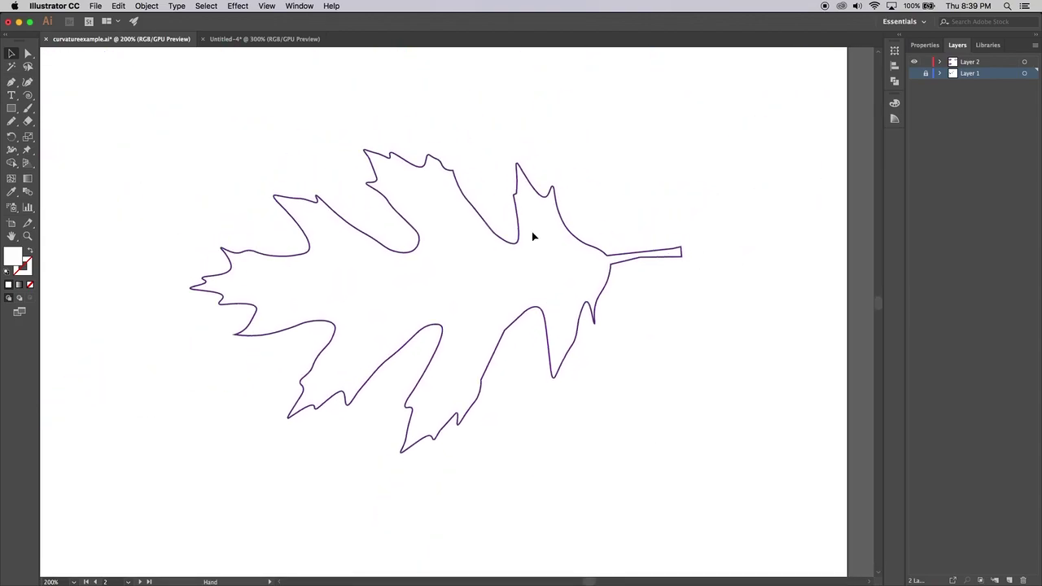
# - Switch back to the Untitled-4 document and review the partial magenta trace against the whole leaf
pyautogui.click(263, 40)
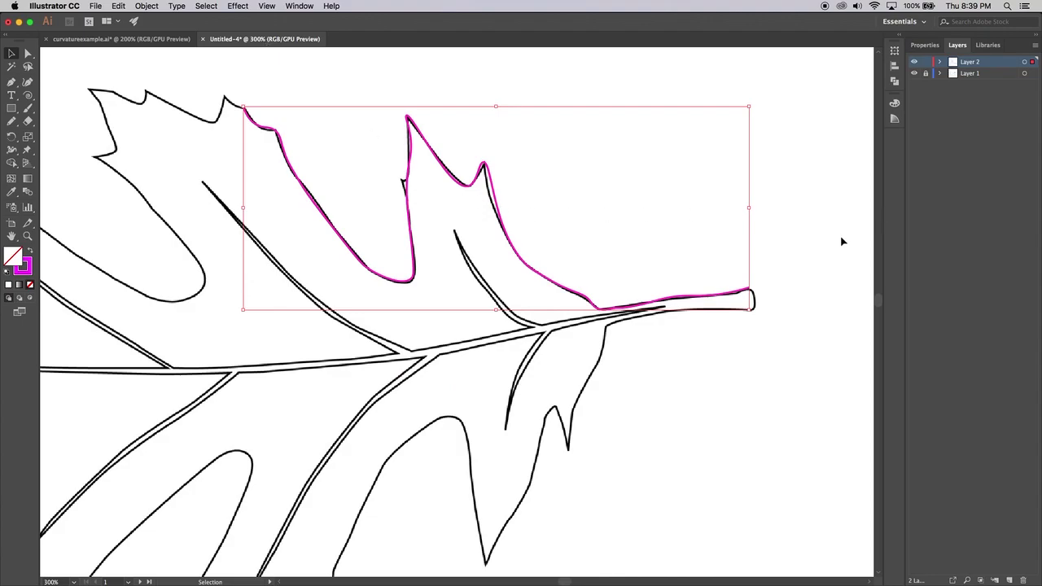
pyautogui.press('a')
pyautogui.press('super+minus')
pyautogui.press('v')
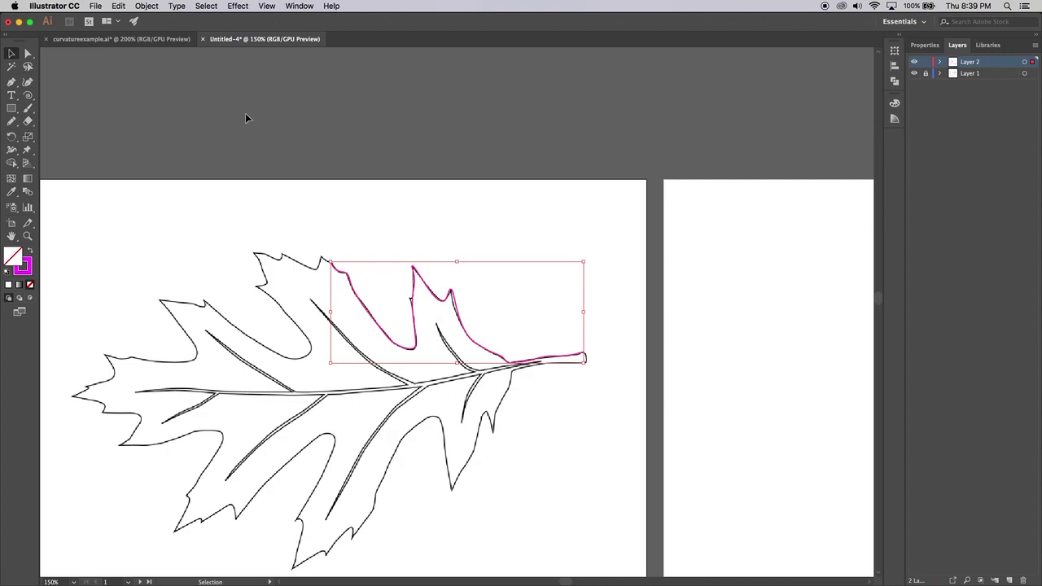
# - Return to curvatureexample.ai, show Layer 1 while keeping it locked, and make Layer 2 the active layer
pyautogui.click(113, 39)
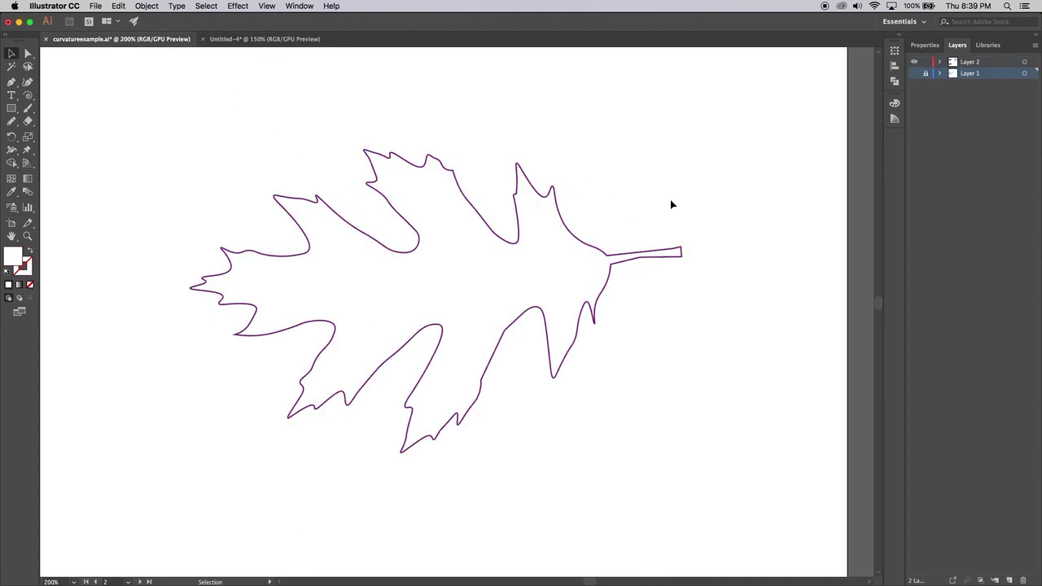
pyautogui.click(914, 74)
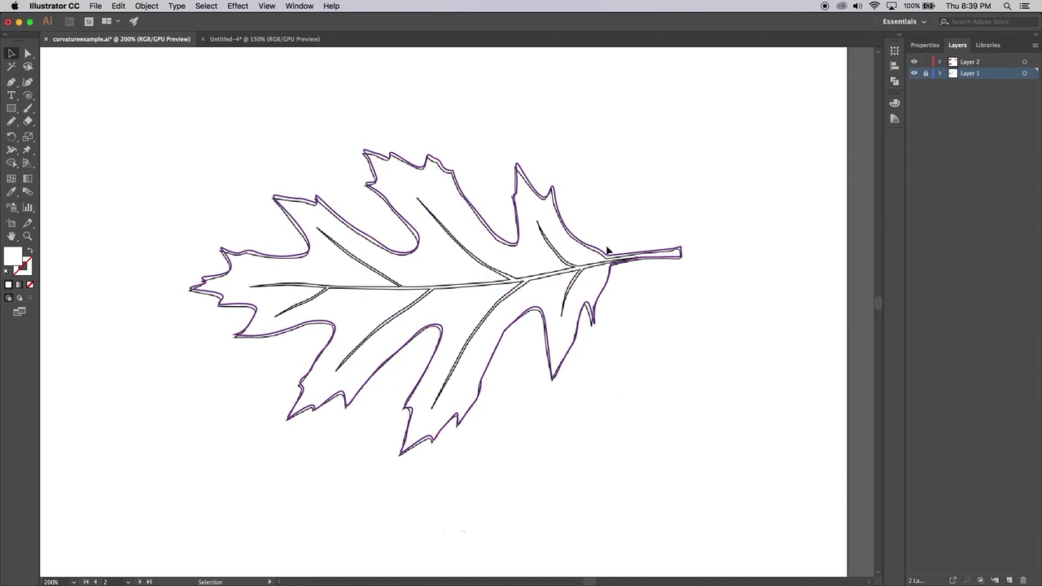
pyautogui.click(914, 73)
pyautogui.click(914, 73)
pyautogui.click(926, 73)
pyautogui.click(974, 63)
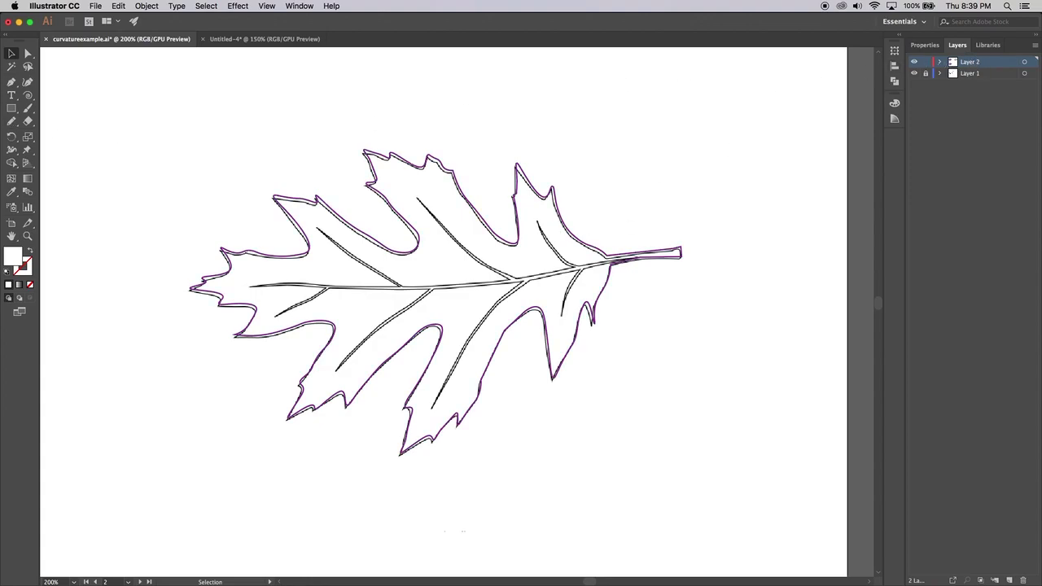
# - Draw the central vein with the Curvature tool from the stem to its far tip, about 123 mm wide, bending its middle down onto the source drawing
pyautogui.click(27, 82)
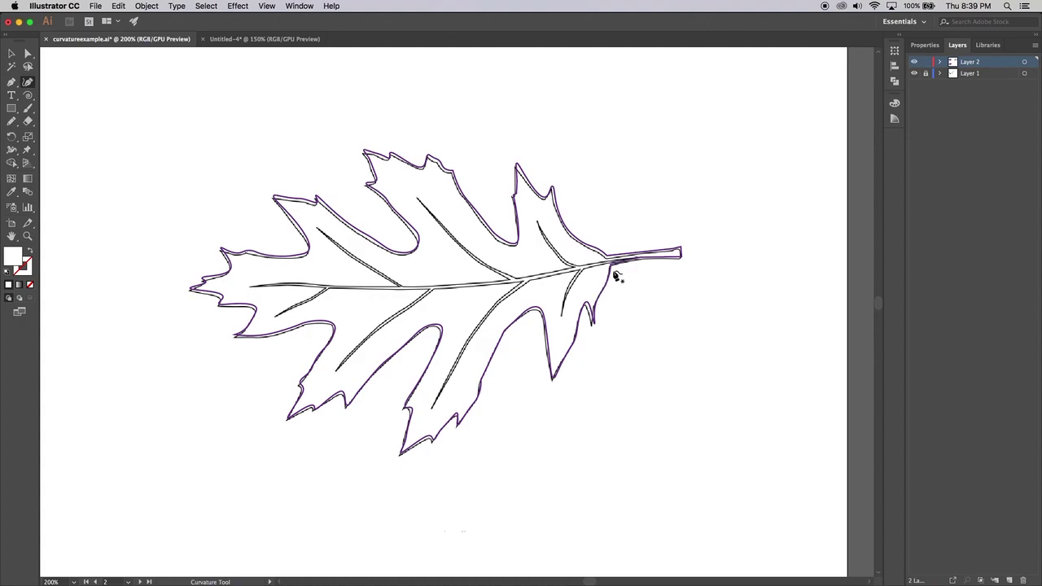
pyautogui.press('super+equal')
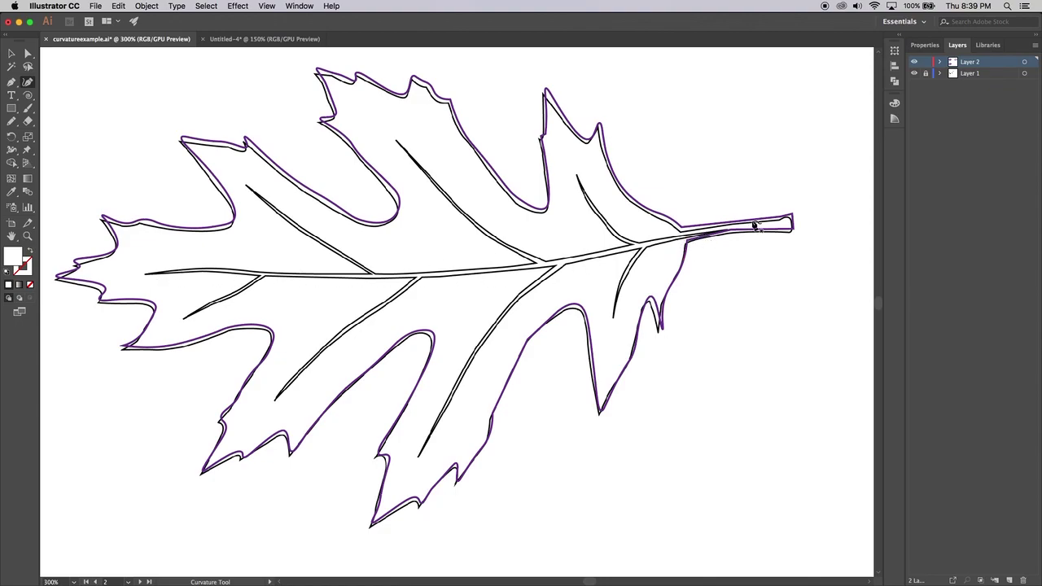
pyautogui.click(714, 233)
pyautogui.click(145, 272)
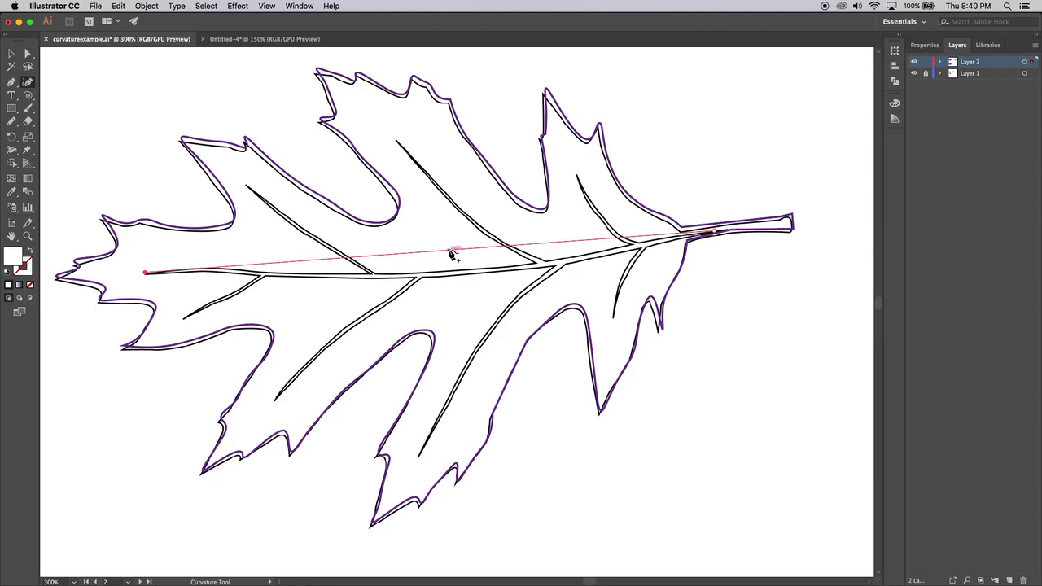
pyautogui.moveTo(452, 251); pyautogui.dragTo(453, 276)
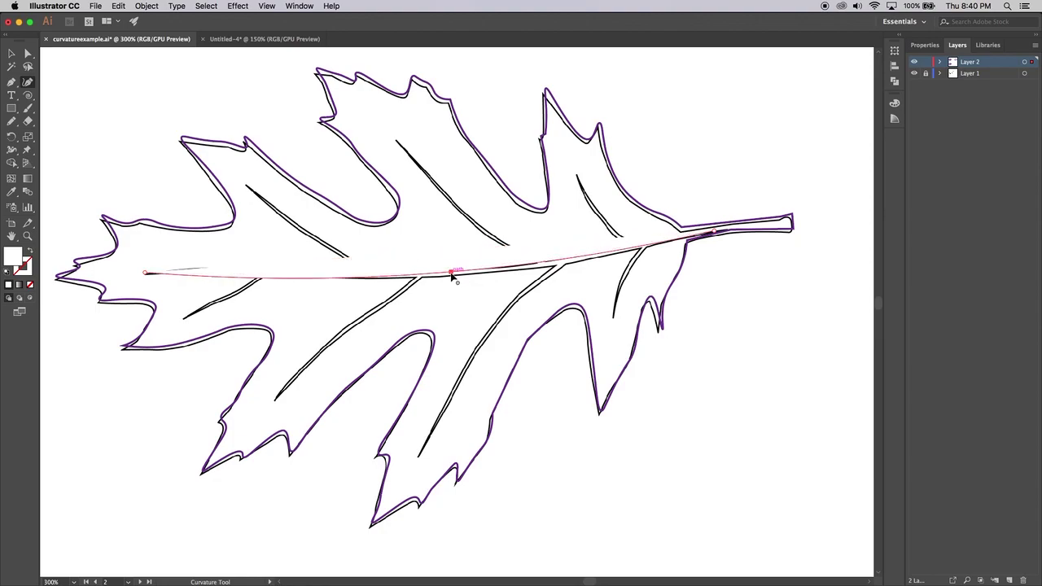
# - Give the central vein path no fill and a dark purple stroke matching the leaf outline
pyautogui.click(925, 45)
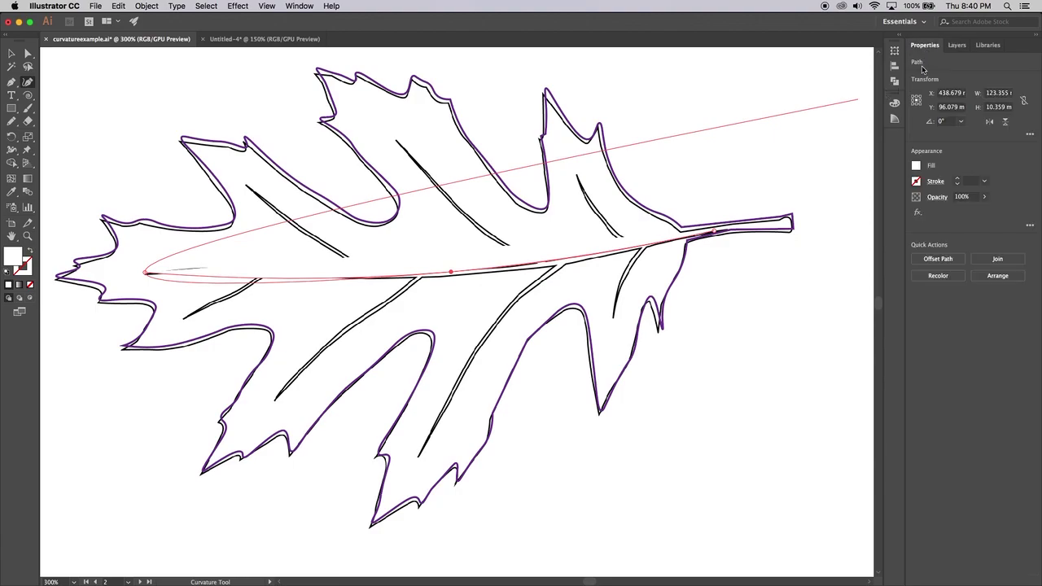
pyautogui.click(917, 167)
pyautogui.click(799, 205)
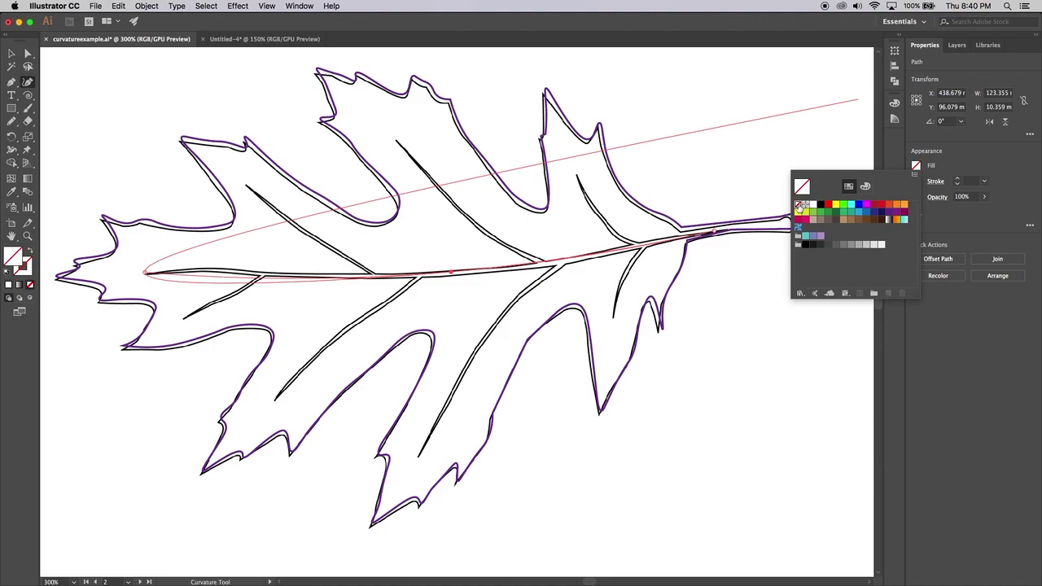
pyautogui.click(916, 182)
pyautogui.click(866, 221)
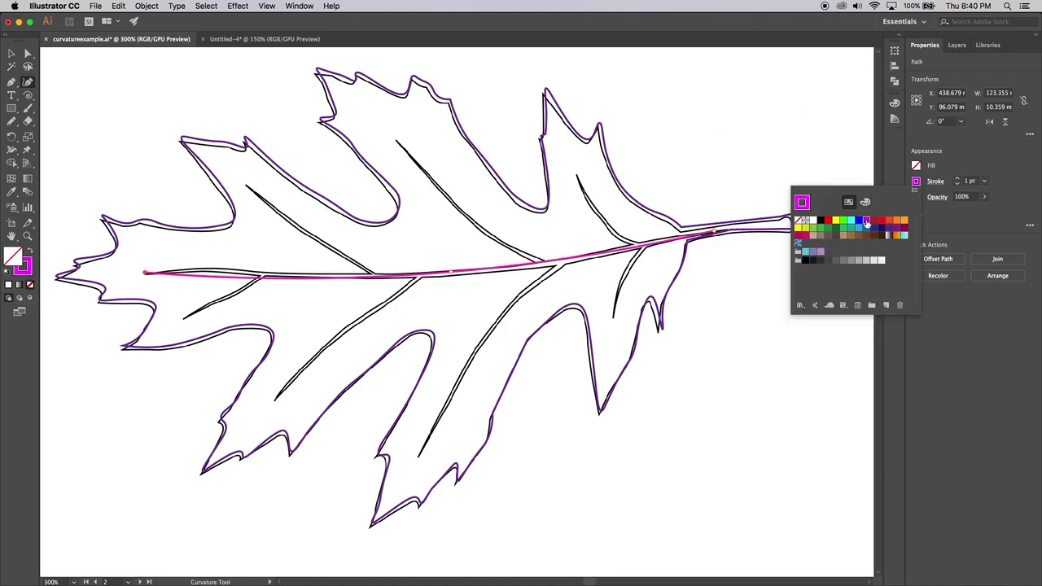
pyautogui.click(889, 228)
pyautogui.click(949, 168)
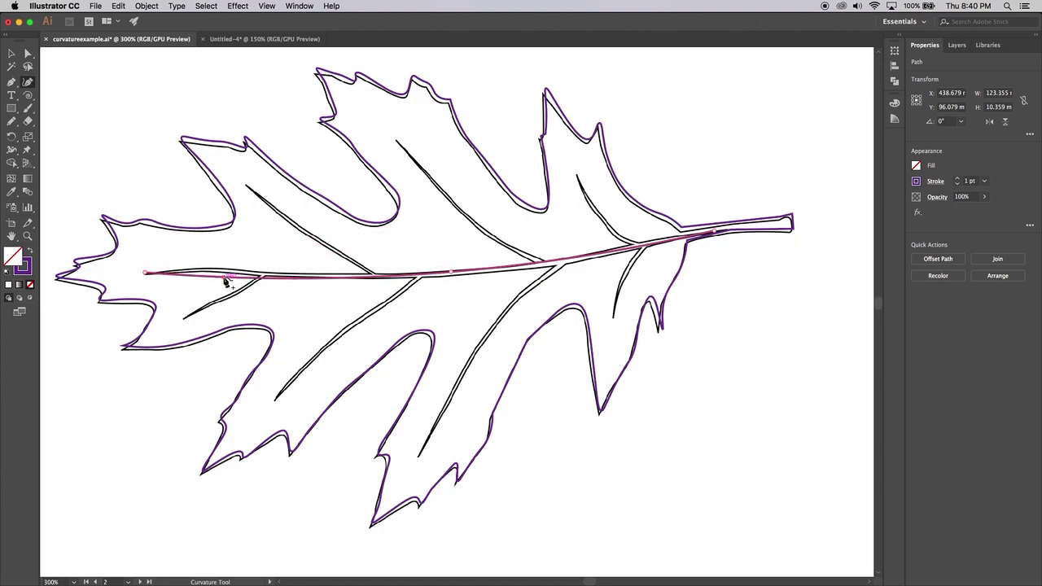
# - Add and adjust curve anchors along the central vein to follow the source drawing, then finish and deselect the path
pyautogui.moveTo(223, 279); pyautogui.dragTo(219, 272)
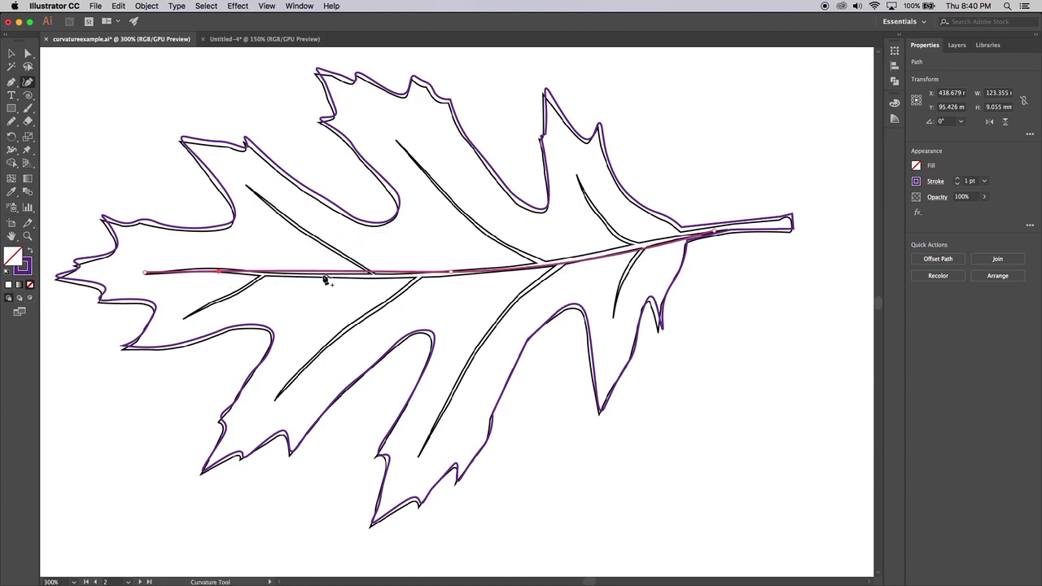
pyautogui.click(357, 275)
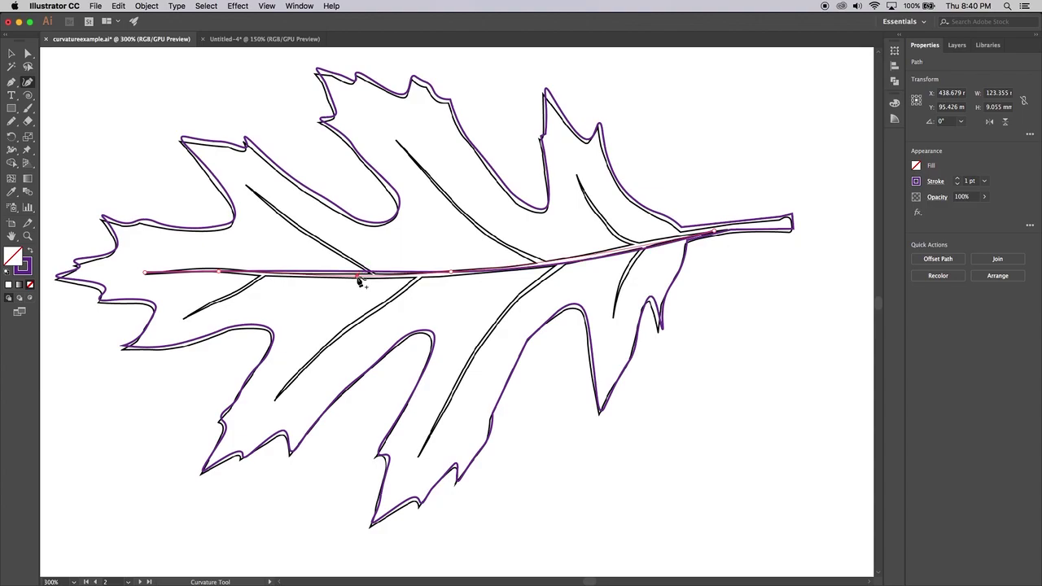
pyautogui.moveTo(359, 281); pyautogui.dragTo(360, 282)
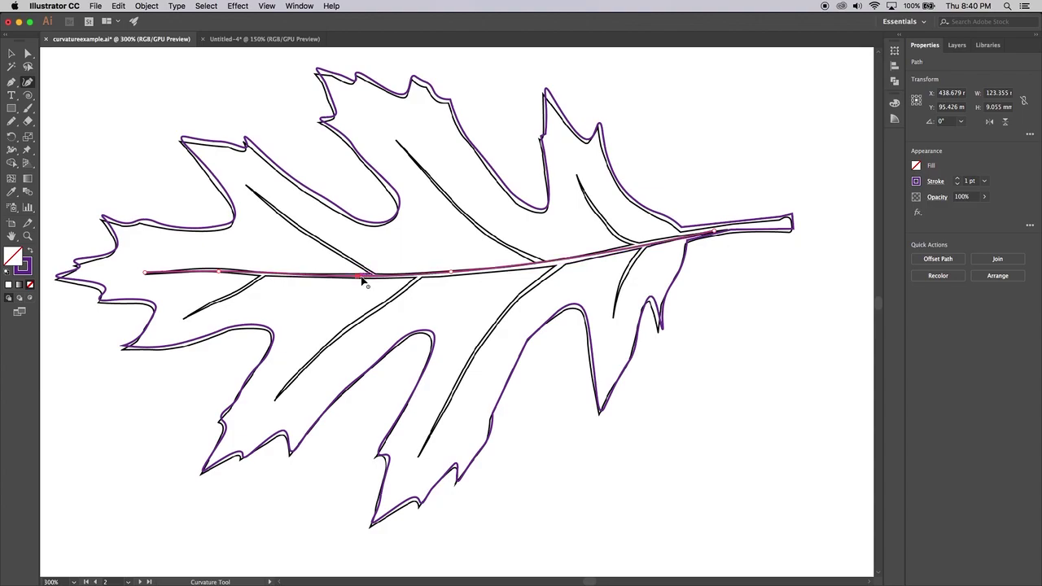
pyautogui.click(649, 247)
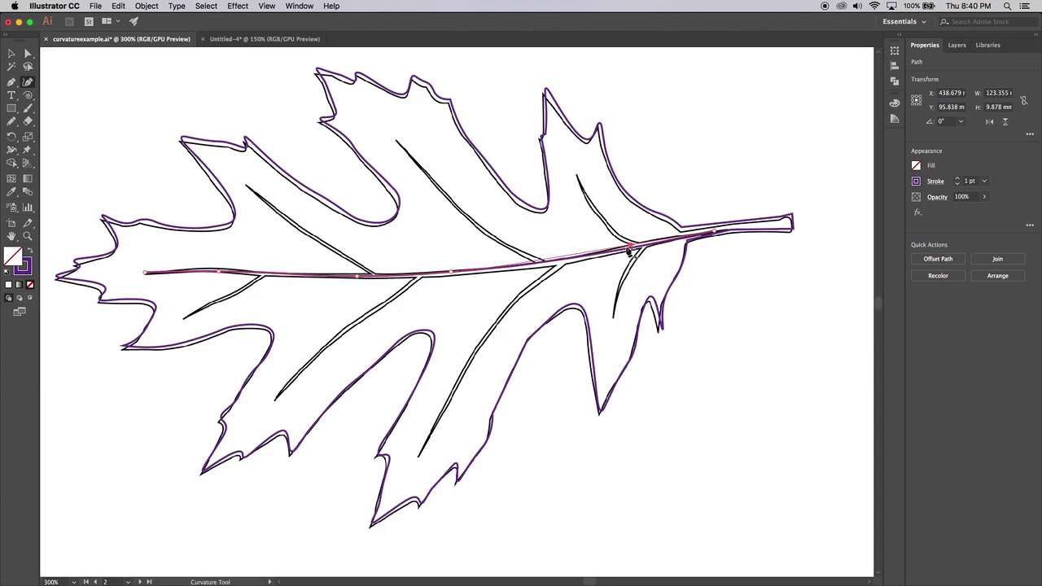
pyautogui.click(551, 263)
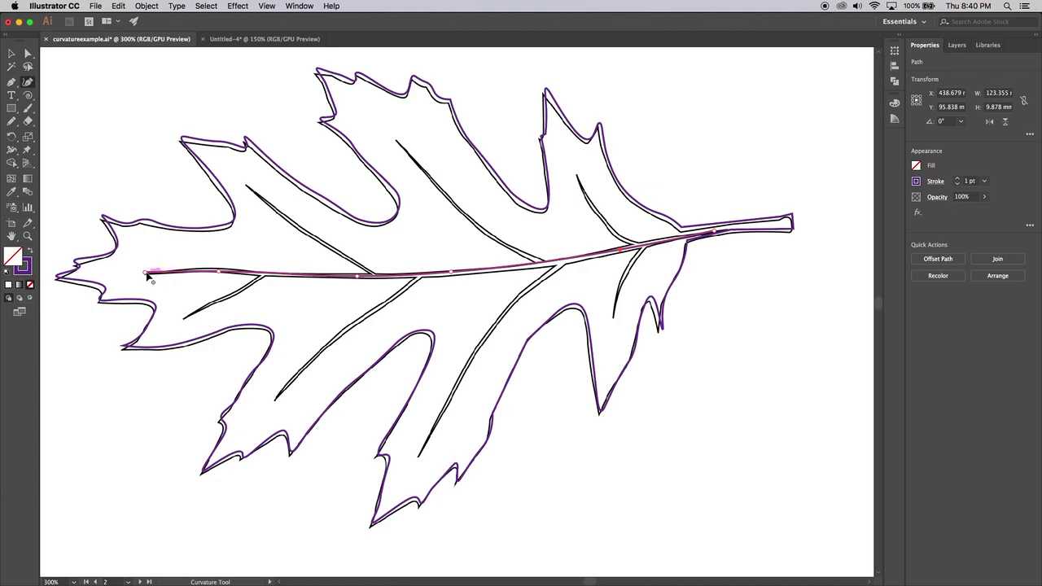
pyautogui.press('v')
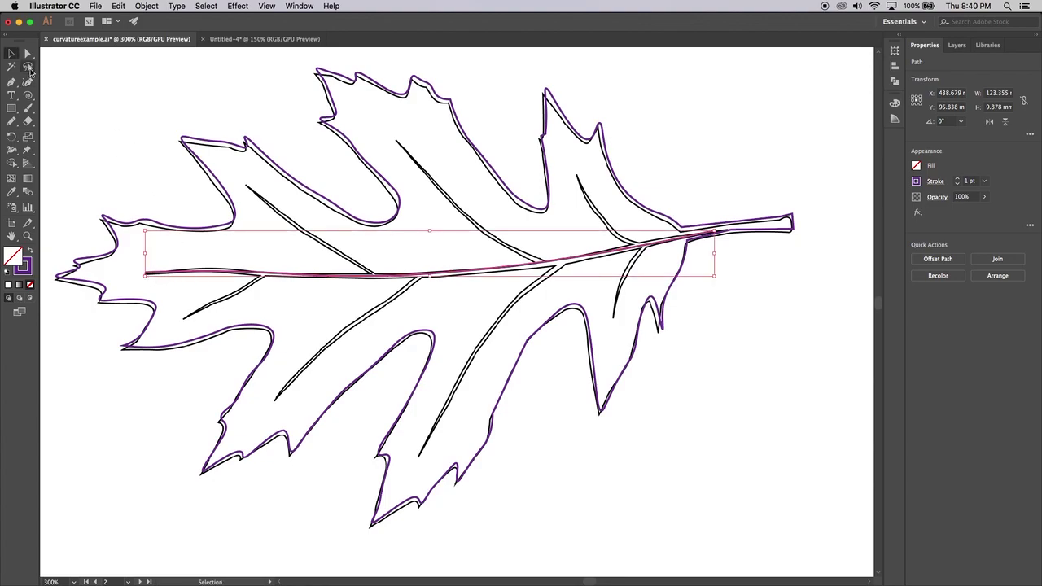
pyautogui.click(114, 139)
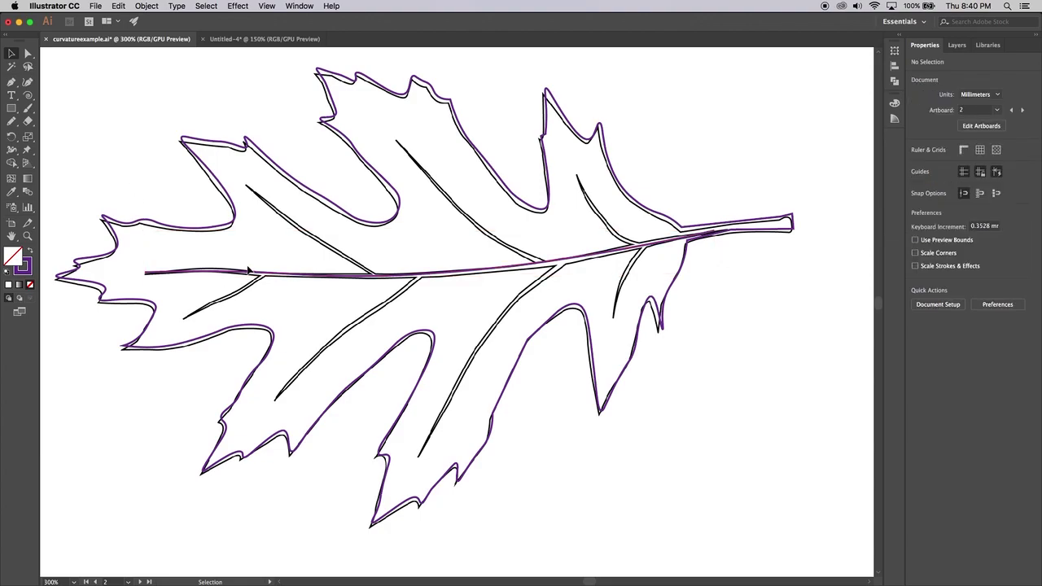
# - Compare the traced central vein with the source drawing by hiding and showing Layer 1
pyautogui.click(957, 44)
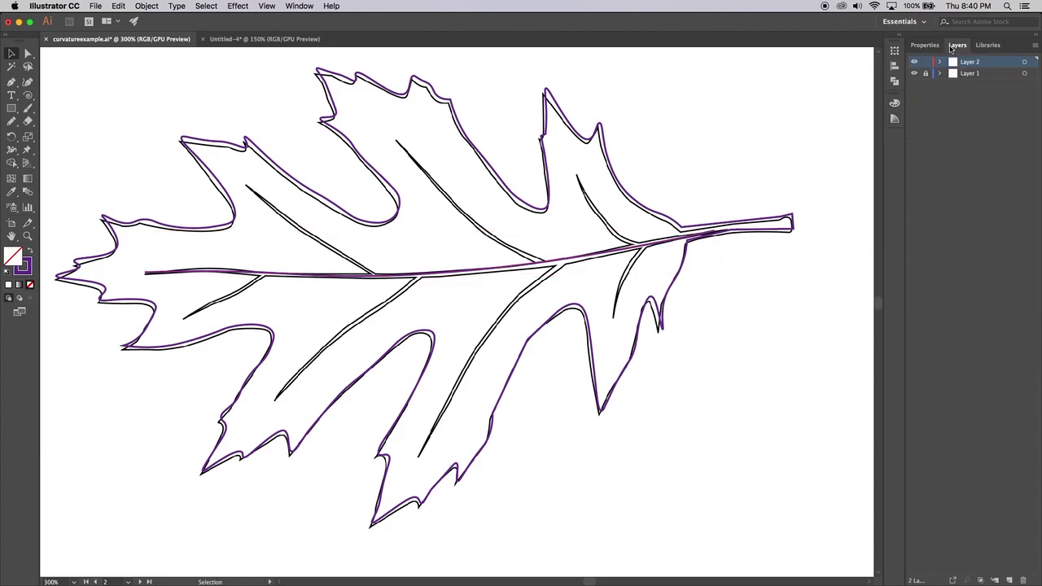
pyautogui.click(914, 73)
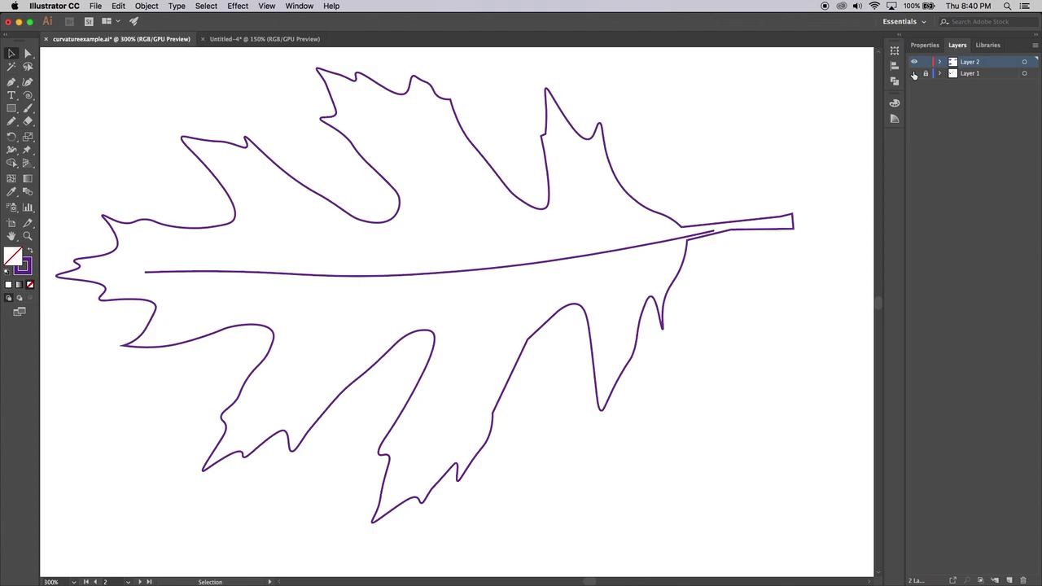
pyautogui.click(914, 73)
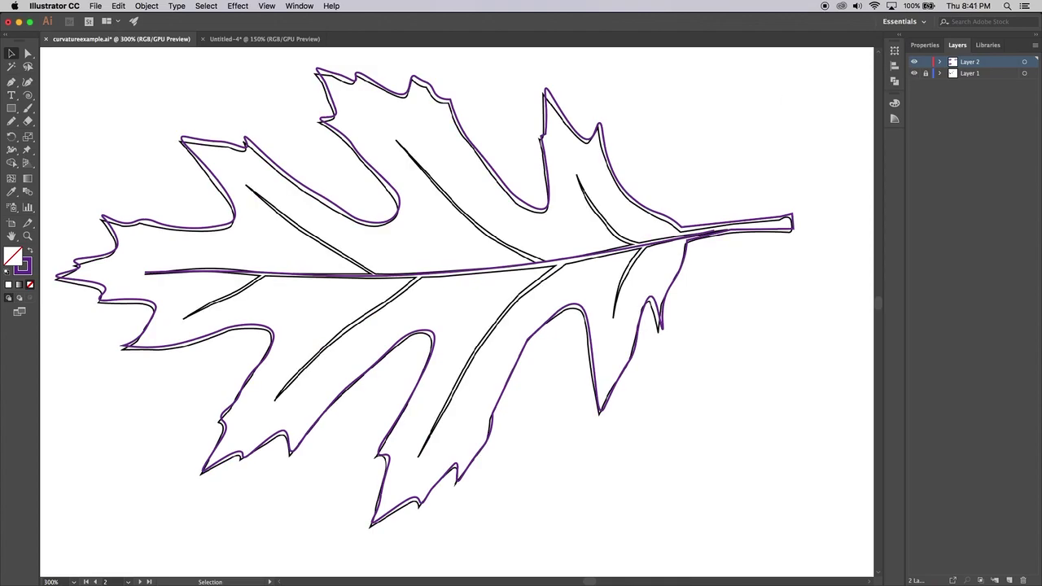
# - Trace the upper side vein nearest the stem as a three-point curve about 12 by 15 mm, then deselect it
pyautogui.click(27, 80)
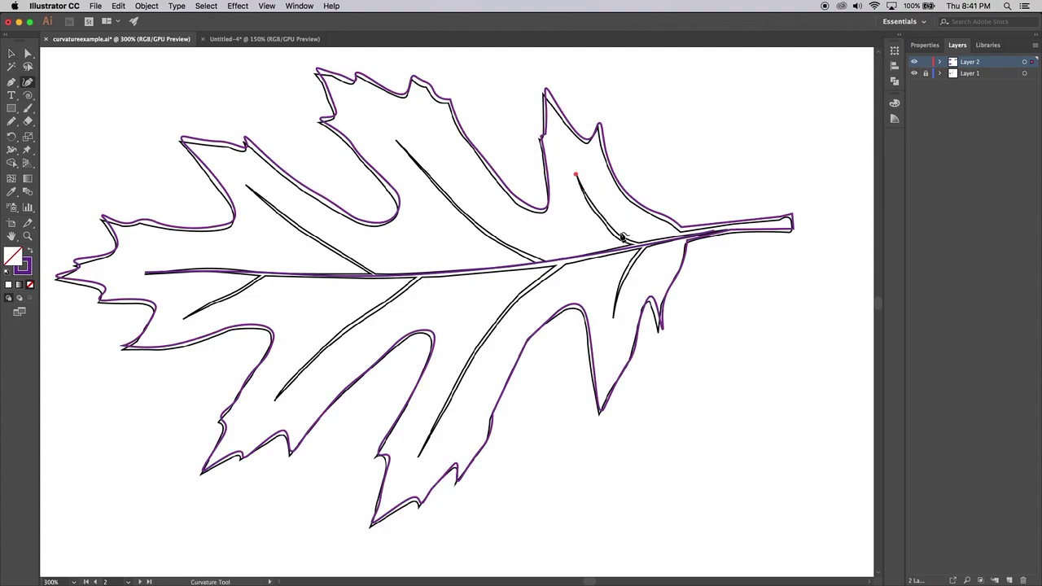
pyautogui.click(632, 243)
pyautogui.click(604, 220)
pyautogui.click(603, 222)
pyautogui.press('v')
pyautogui.click(669, 162)
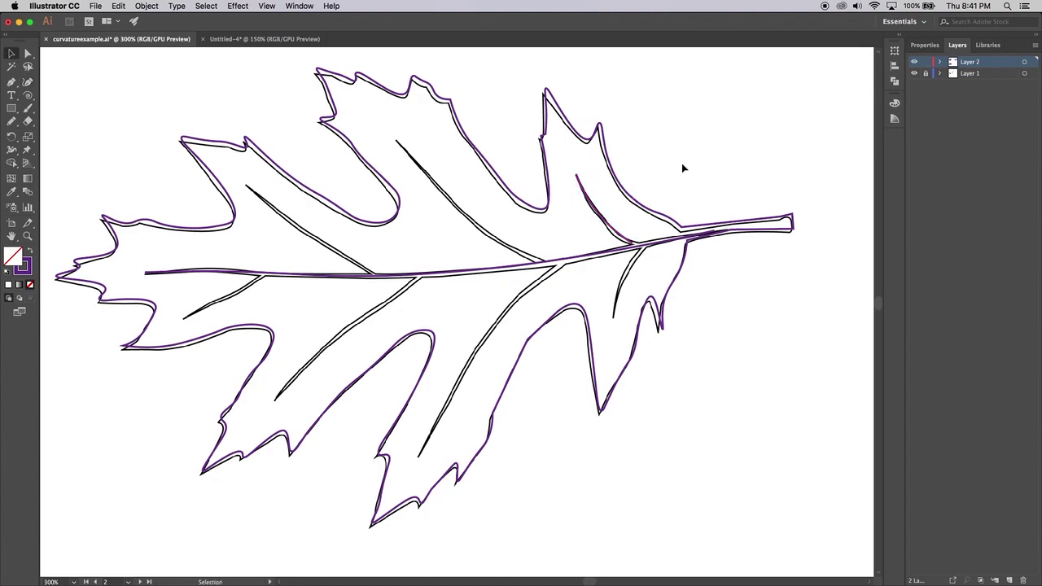
# - Check the traced veins against the source drawing and leave Layer 1 hidden
pyautogui.click(917, 74)
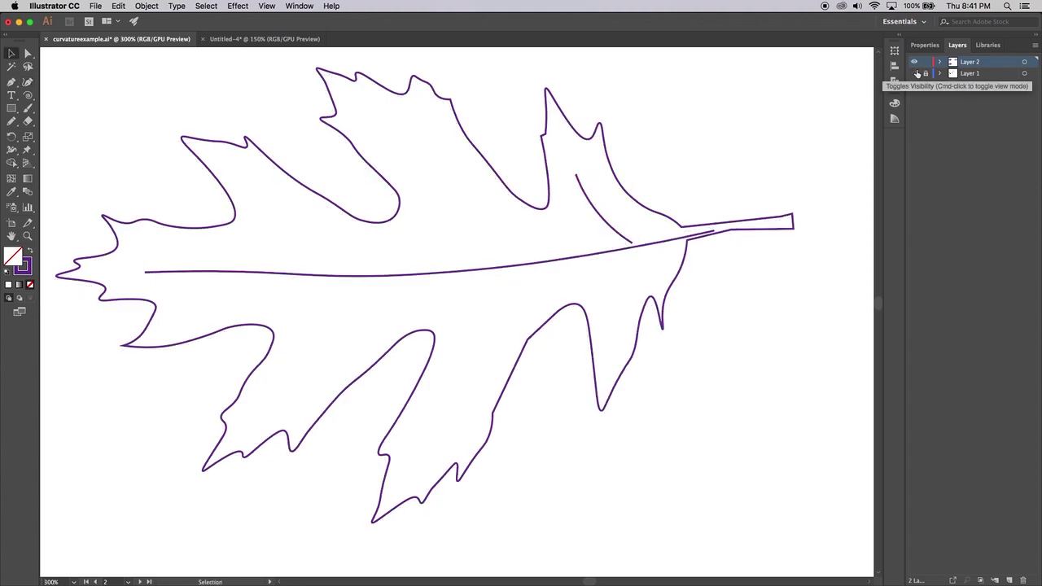
pyautogui.click(916, 73)
pyautogui.click(914, 73)
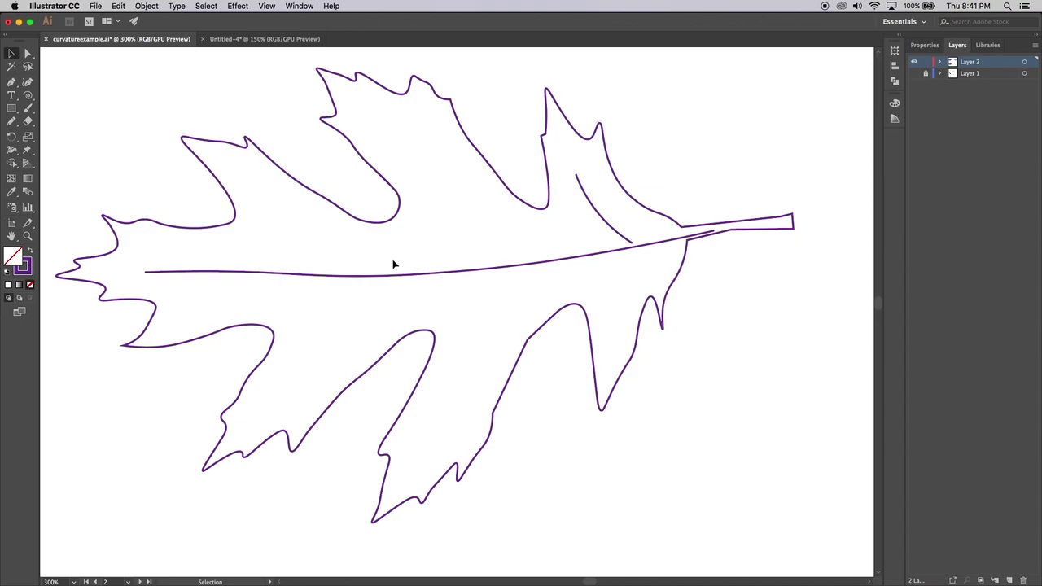
# - Set the central vein's stroke weight to 2 pt
pyautogui.click(453, 275)
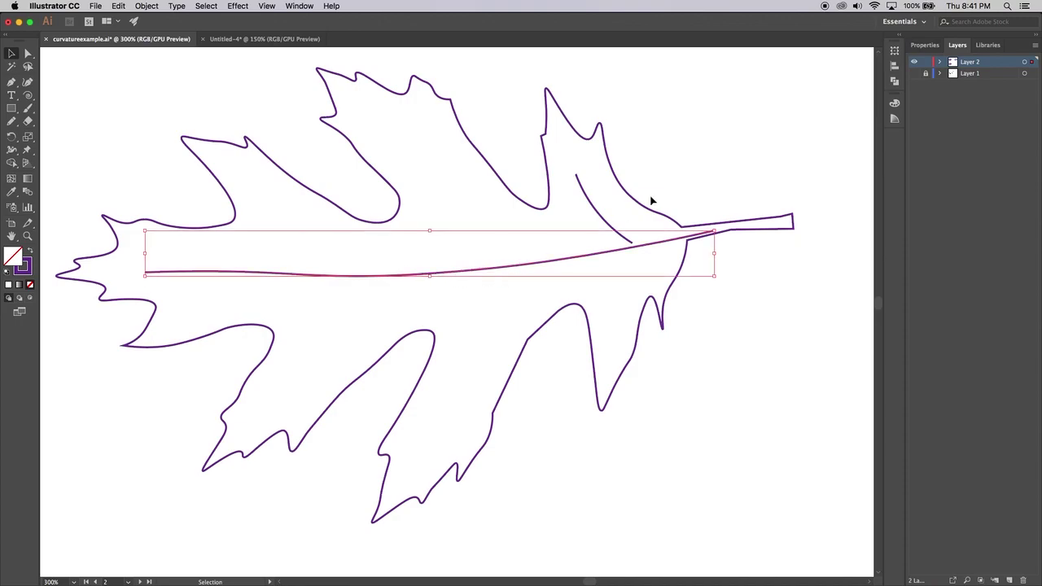
pyautogui.click(925, 45)
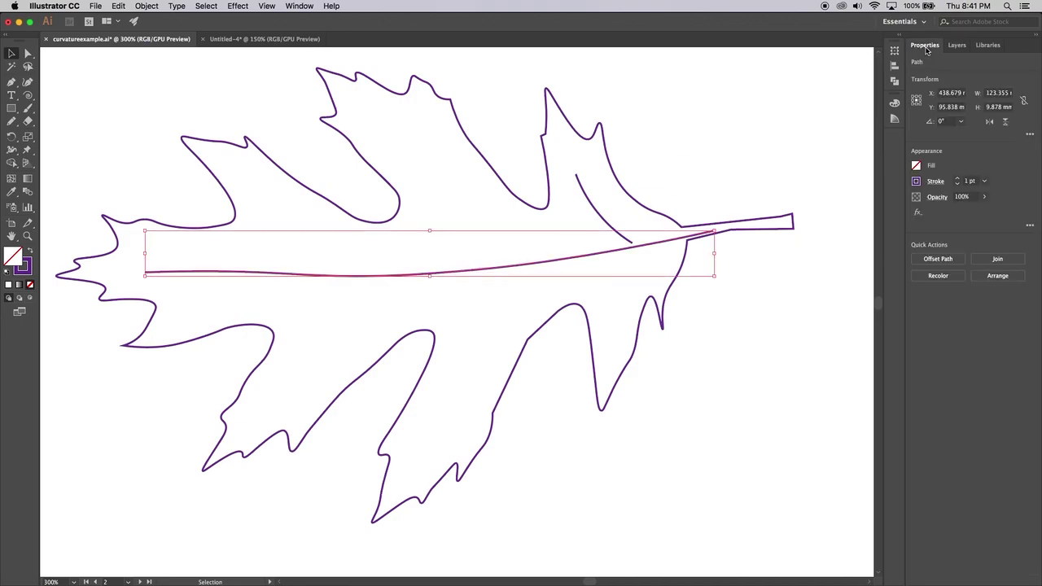
pyautogui.click(935, 182)
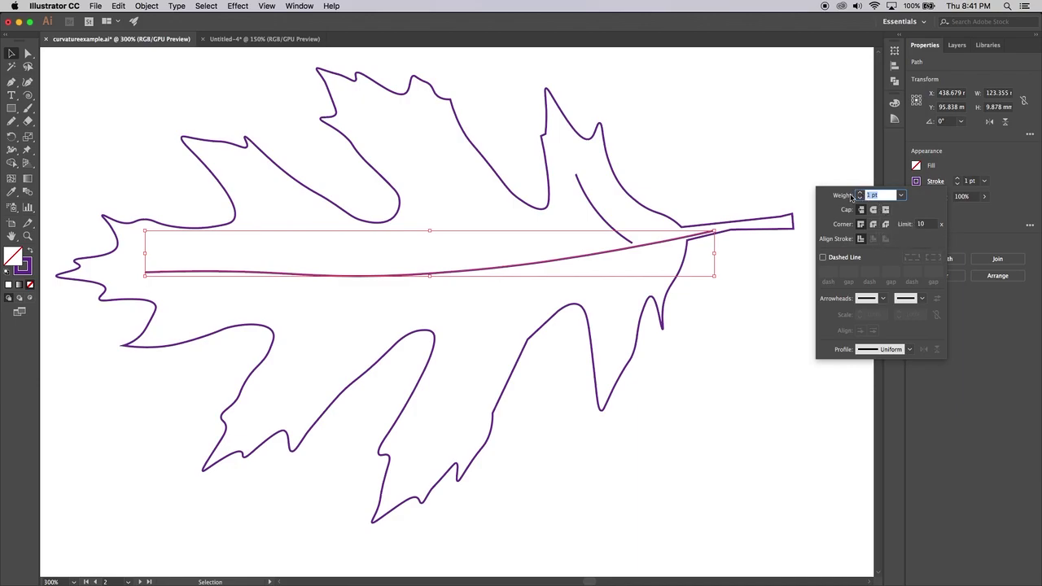
pyautogui.click(861, 193)
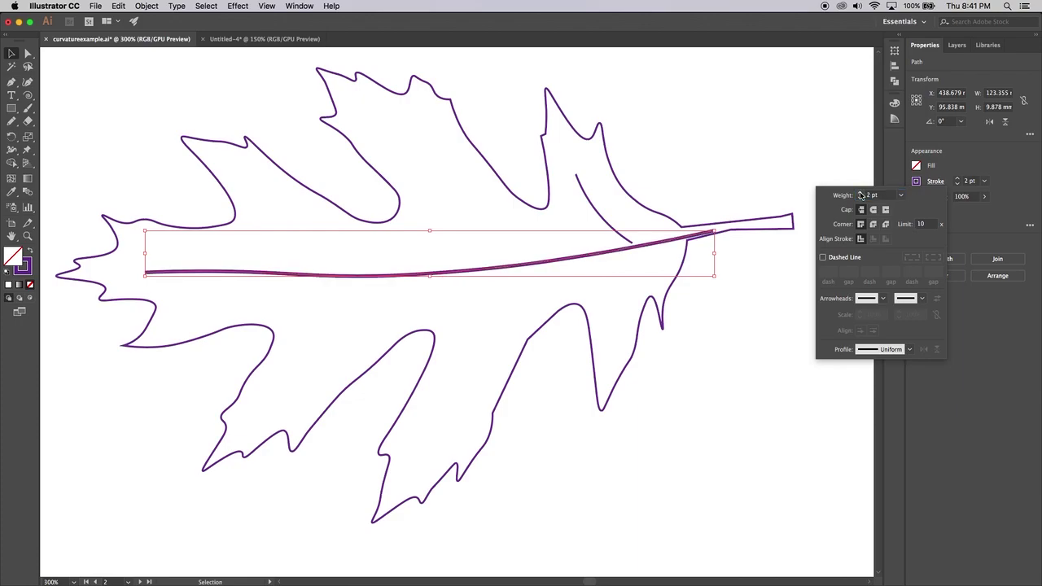
pyautogui.click(860, 194)
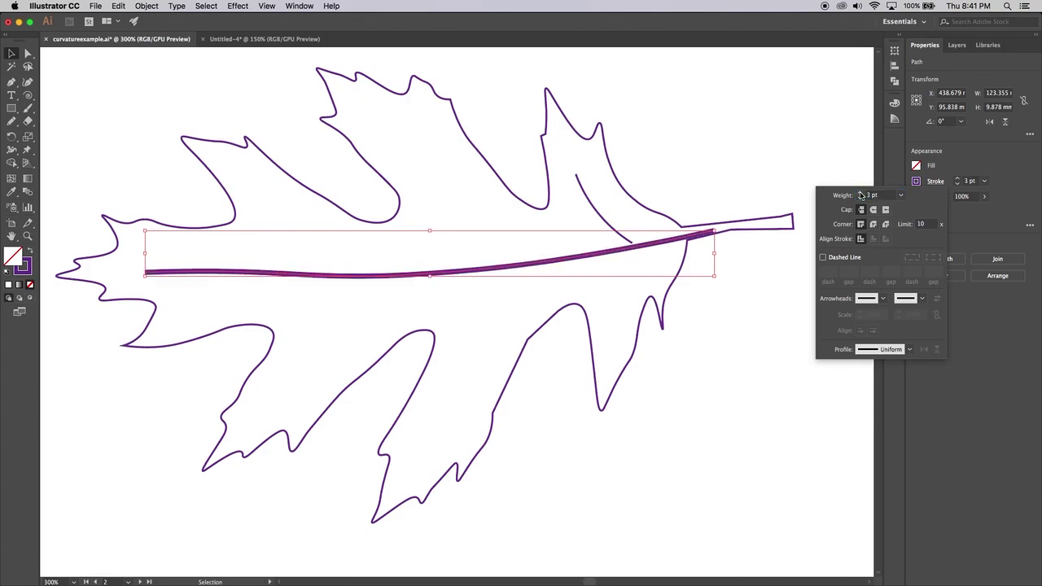
pyautogui.click(860, 200)
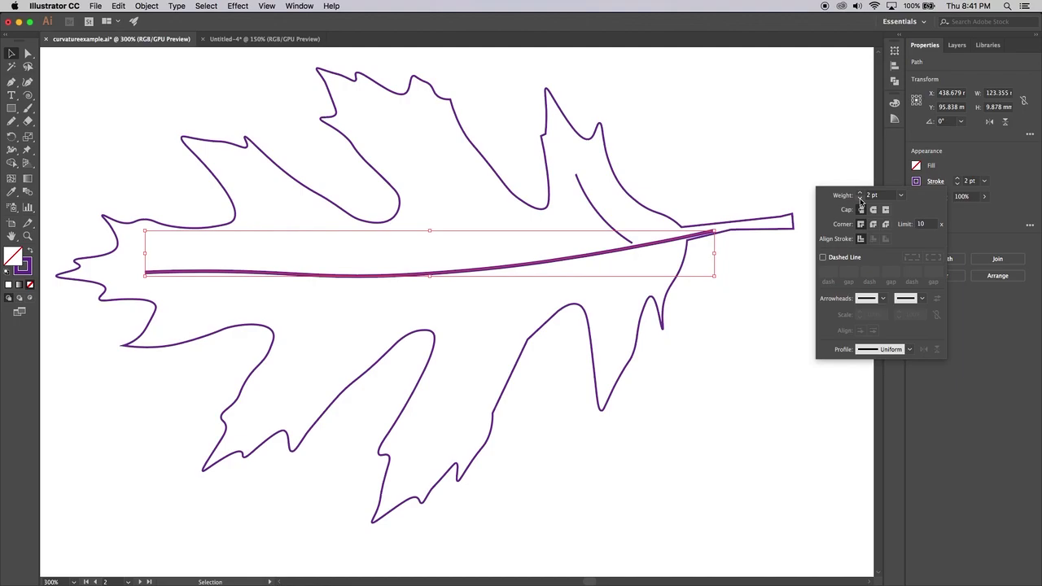
# - Apply the width profile that tapers evenly at both ends to the central vein's stroke and deselect the path
pyautogui.click(909, 349)
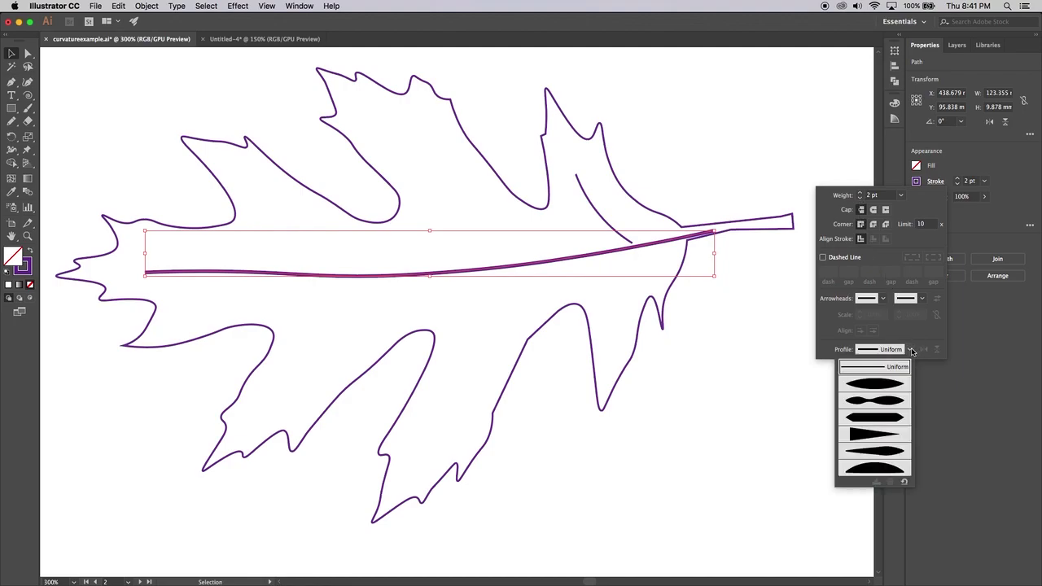
pyautogui.click(881, 387)
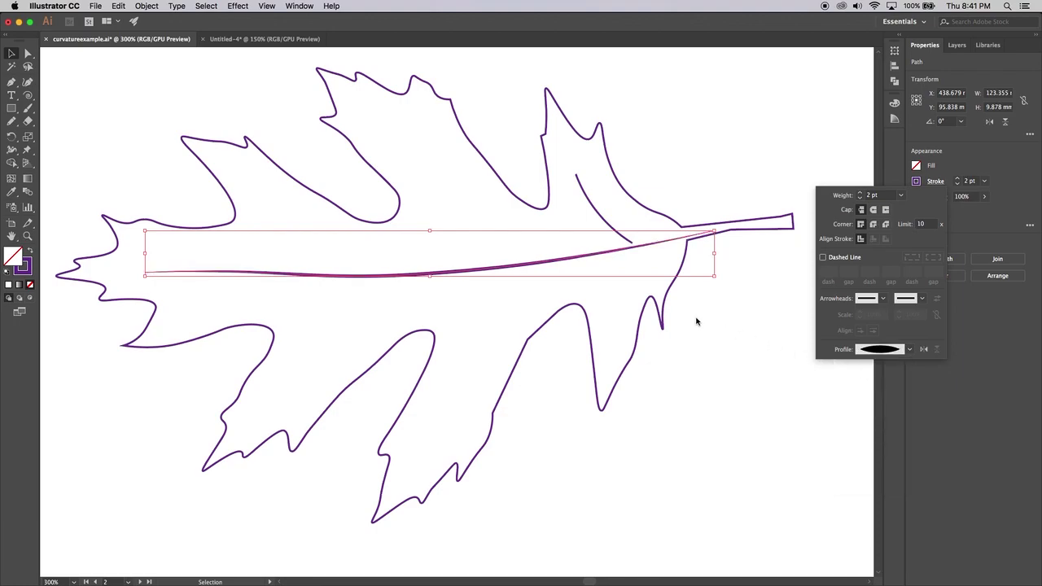
pyautogui.click(729, 296)
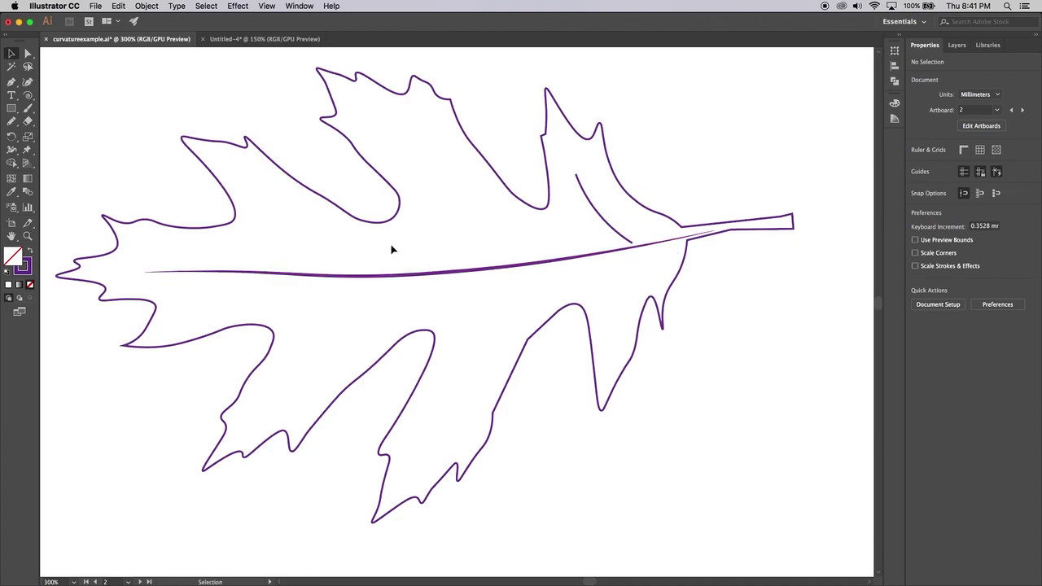
# - Apply the same both-ends tapered width profile to the stroke of the upper side vein nearest the stem
pyautogui.click(612, 234)
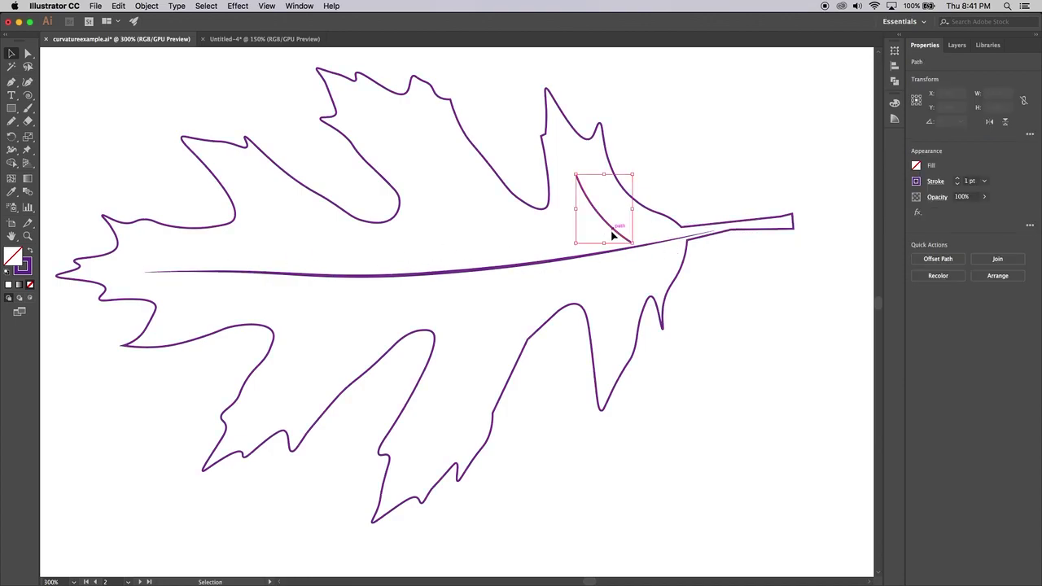
pyautogui.click(939, 183)
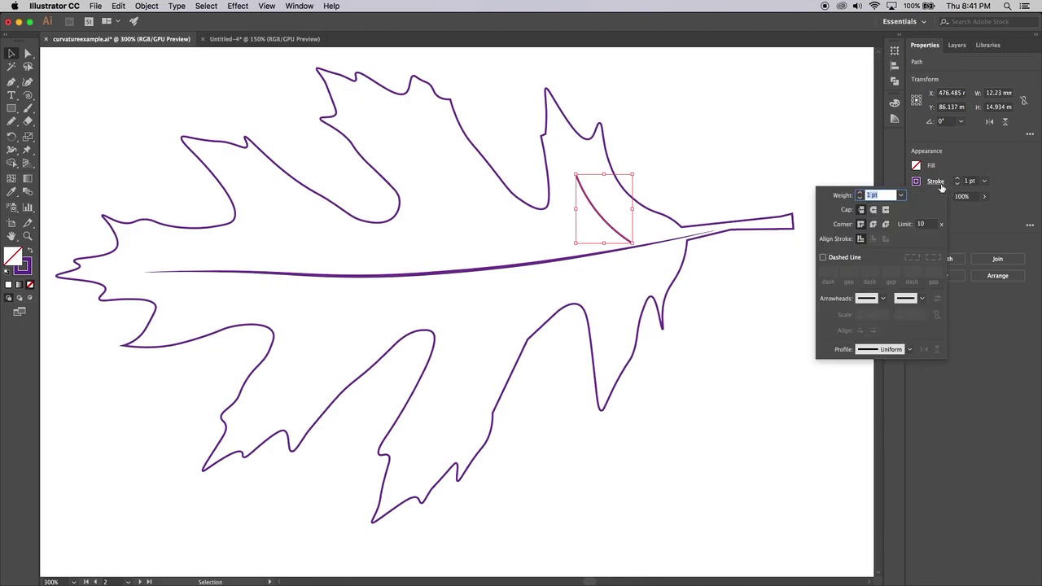
pyautogui.click(909, 349)
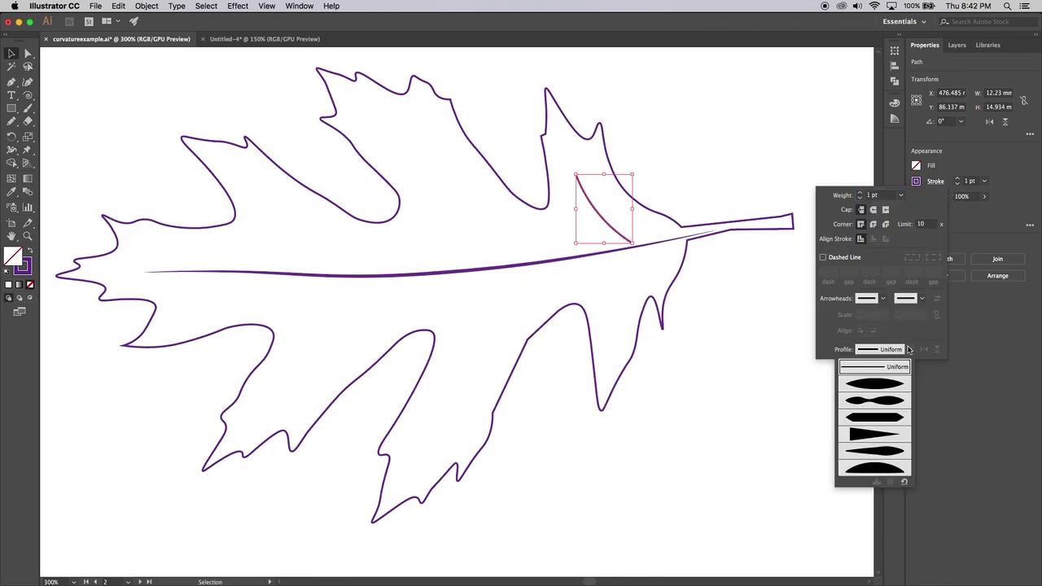
pyautogui.click(876, 388)
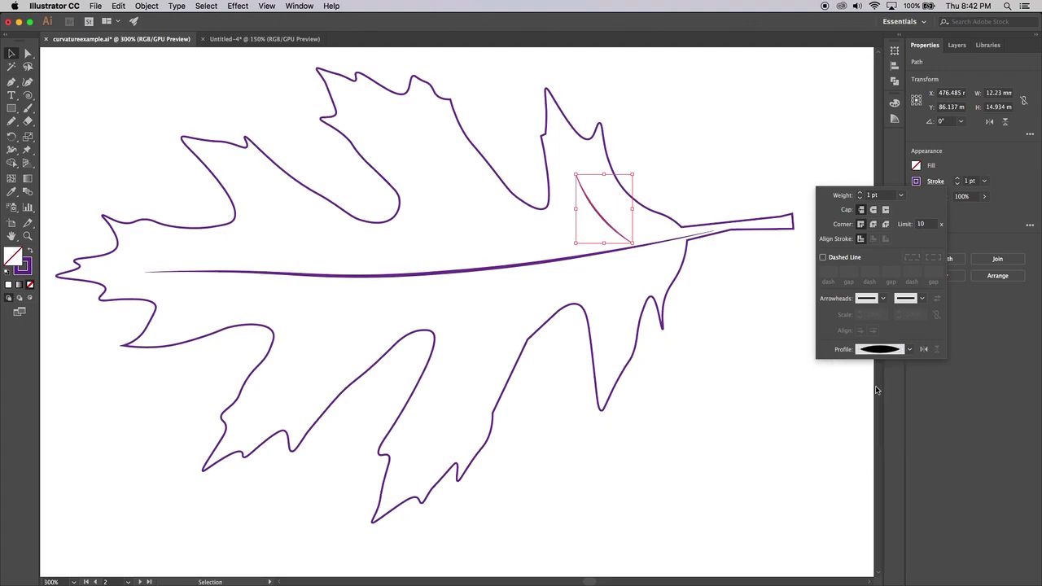
# - Increase the upper side vein's stroke weight by one increment and move the vein down so its base meets the central vein
pyautogui.click(861, 195)
pyautogui.click(747, 185)
pyautogui.click(755, 297)
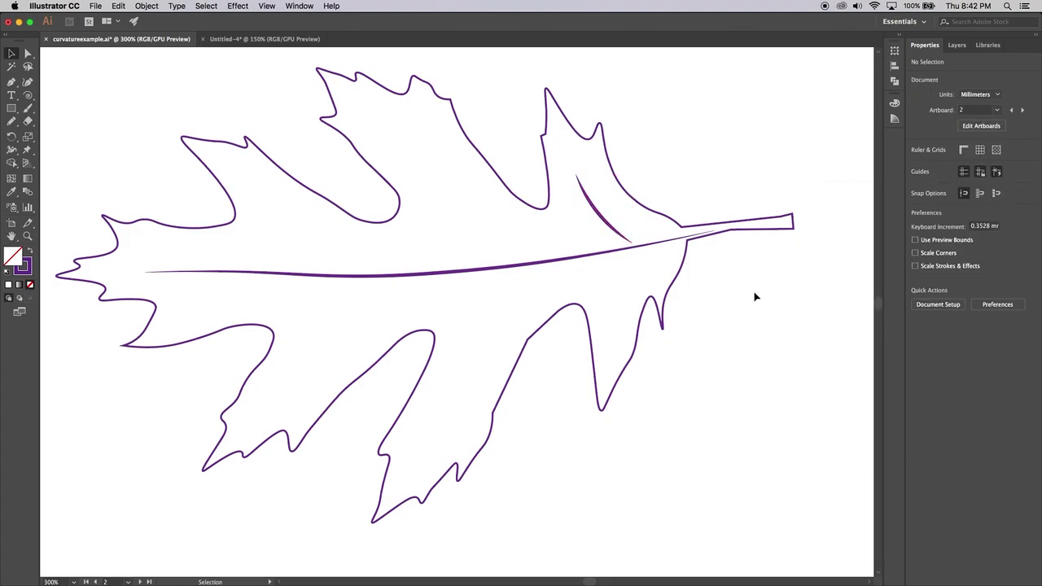
pyautogui.moveTo(601, 214); pyautogui.dragTo(600, 221)
pyautogui.click(758, 282)
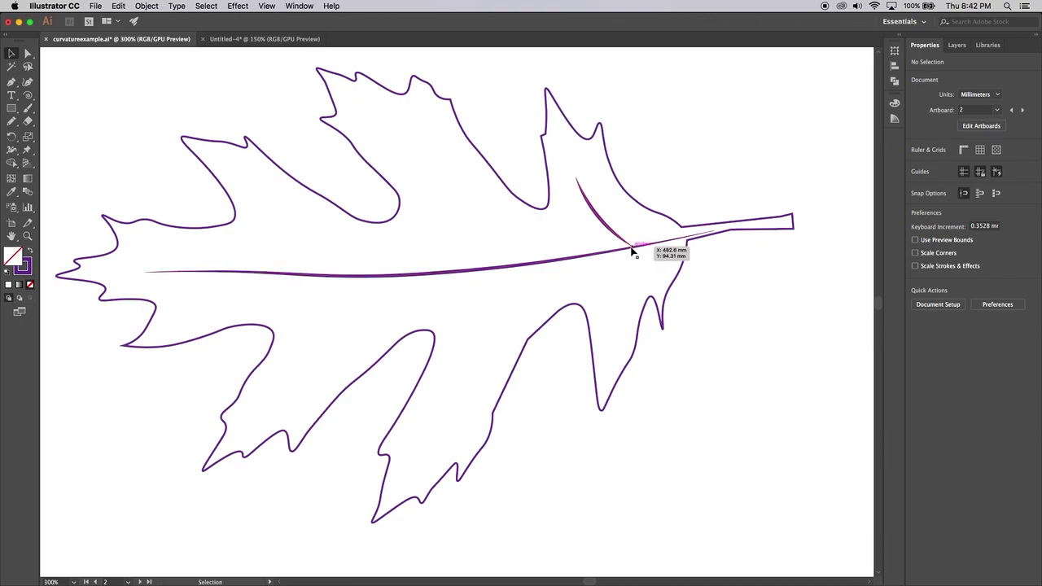
# - Apply the both-ends tapered width profile to the leaf outline's stroke, set its weight to 2 pt and deselect it
pyautogui.click(682, 272)
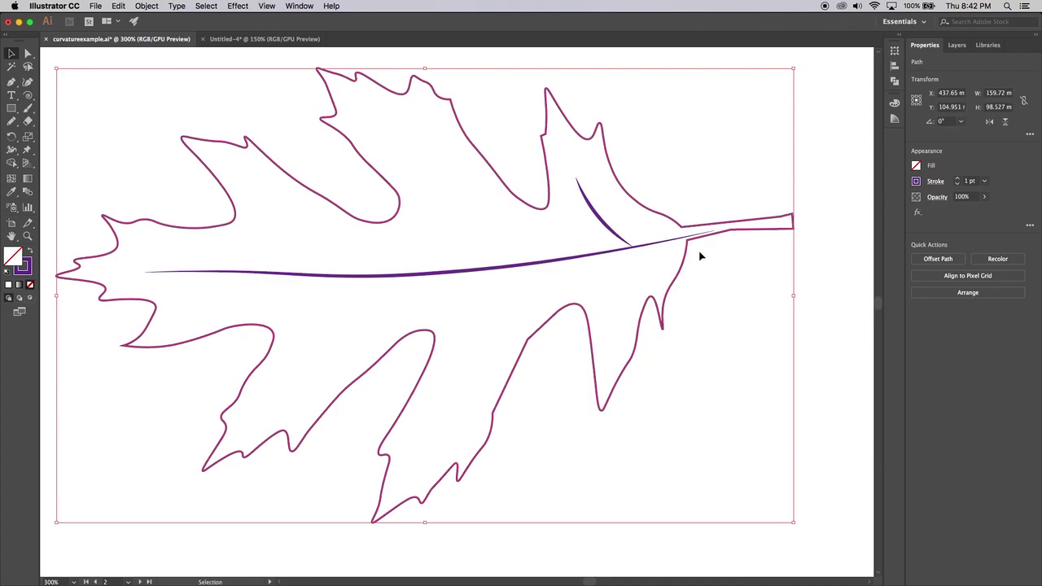
pyautogui.click(933, 181)
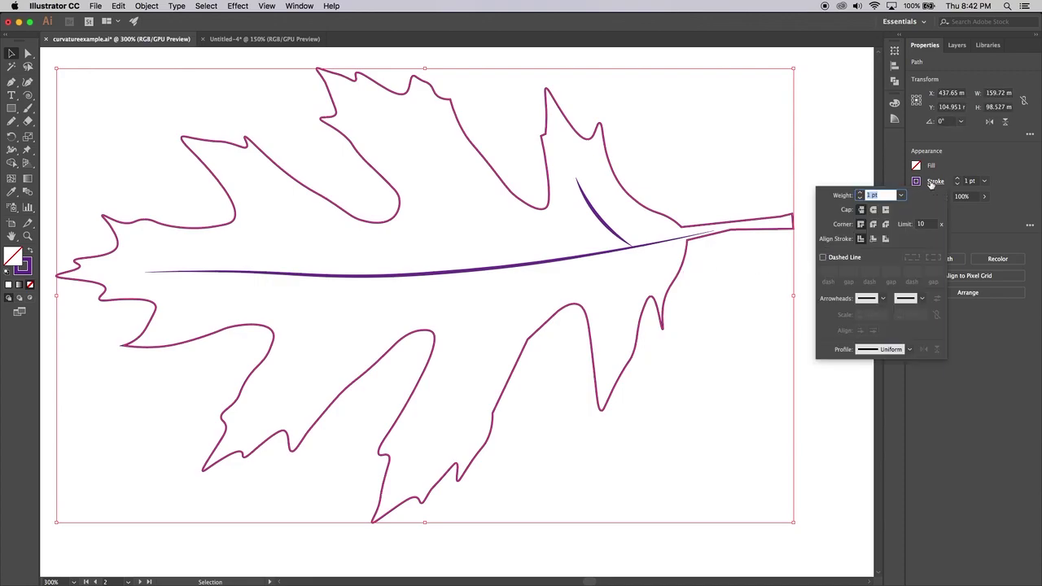
pyautogui.click(908, 350)
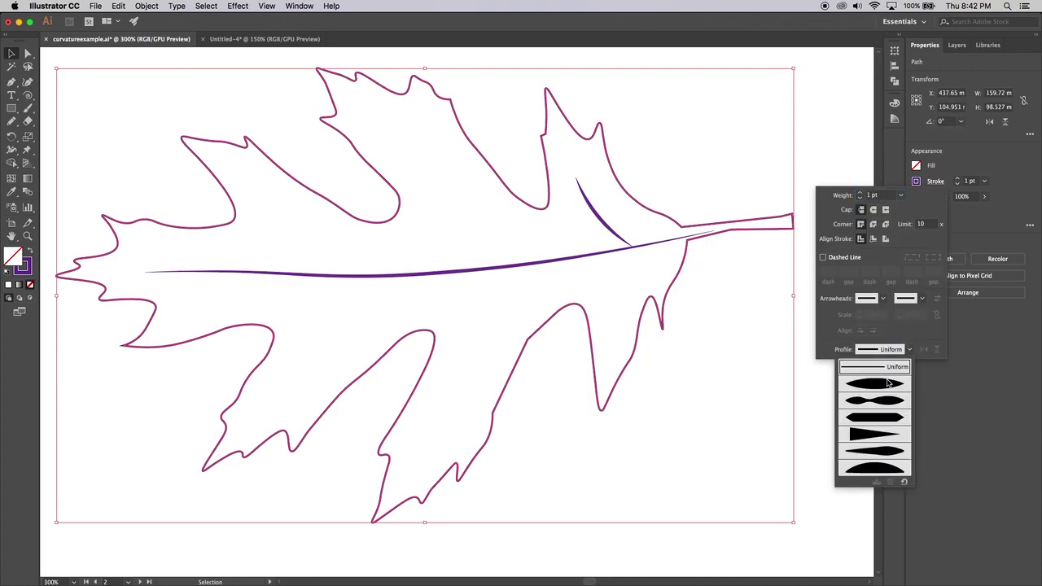
pyautogui.click(887, 381)
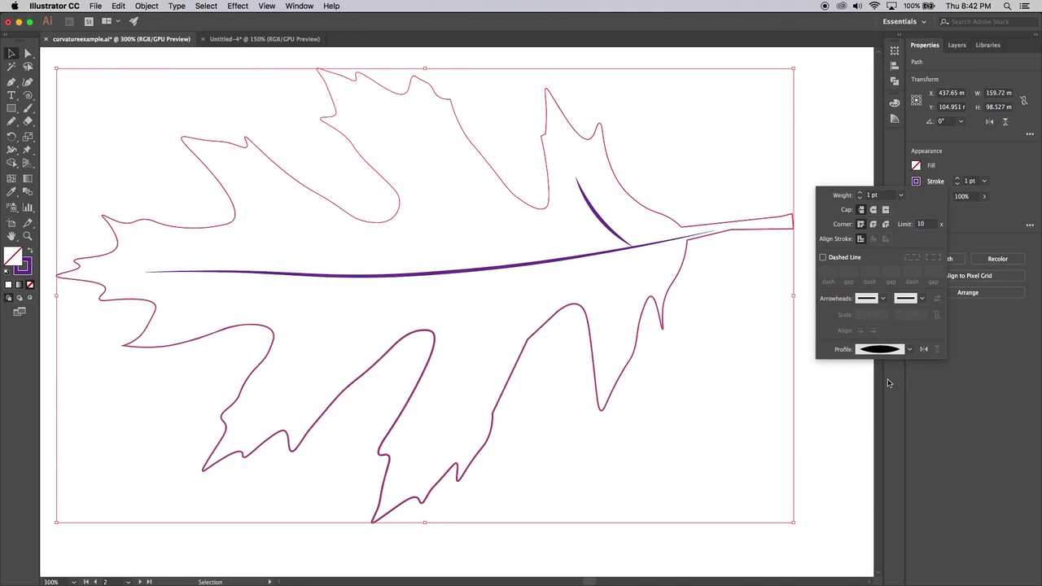
pyautogui.click(860, 194)
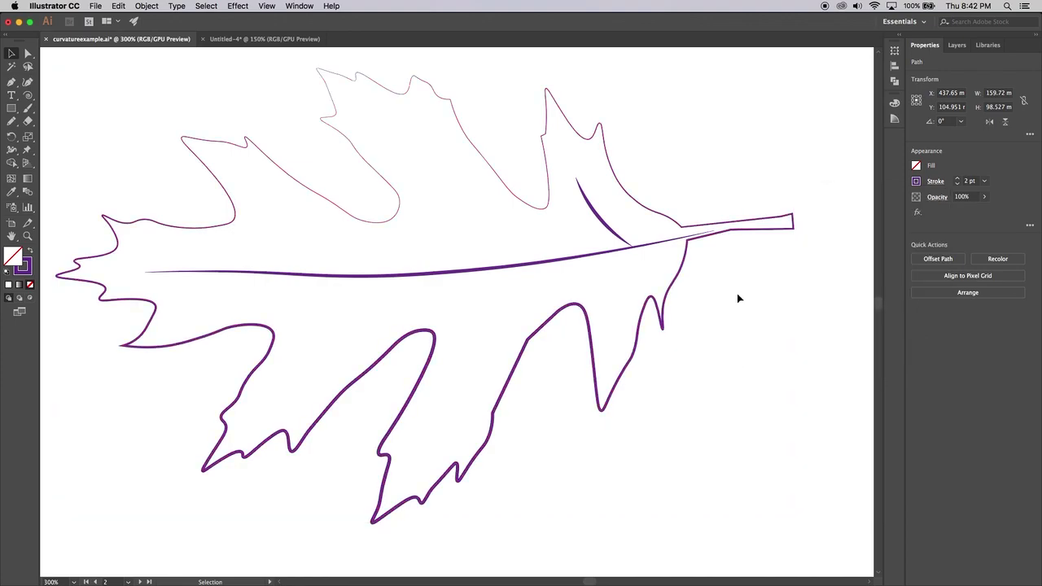
pyautogui.click(842, 279)
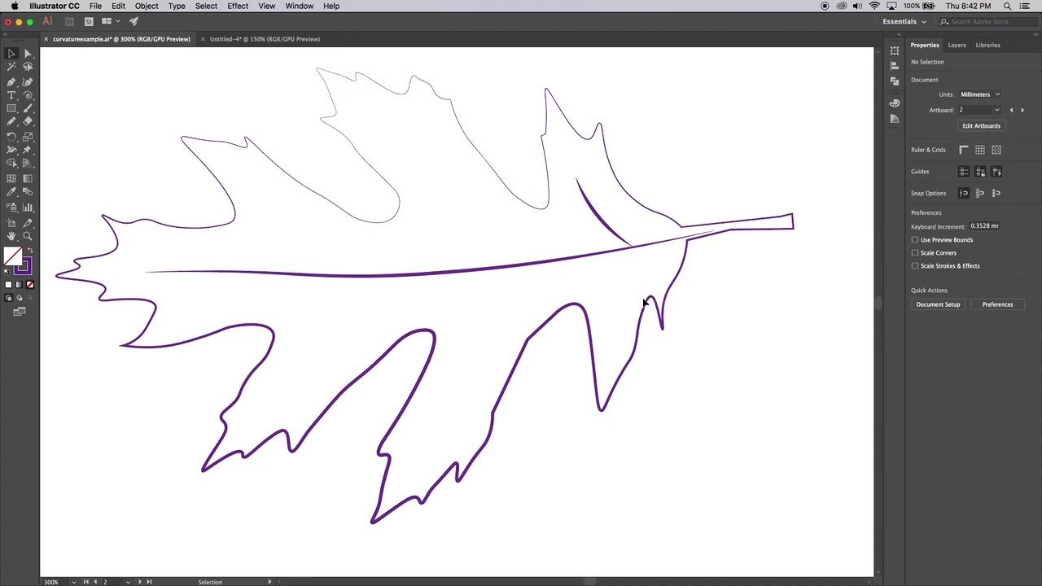
# - Remove the beige fill from the finished leaf on the third artboard and deselect it
pyautogui.press('a')
pyautogui.press('super+minus')
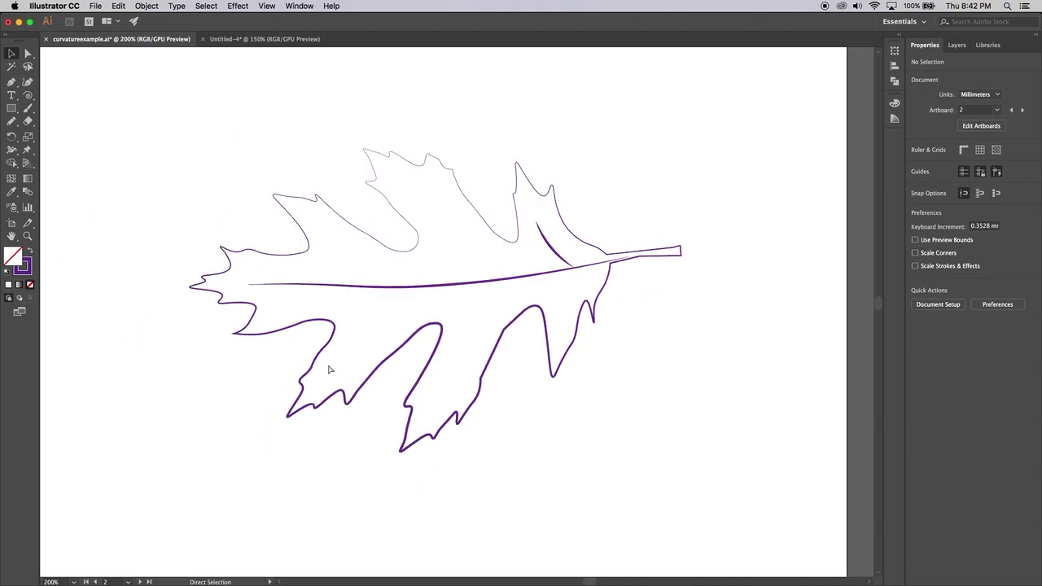
pyautogui.moveTo(268, 359); pyautogui.dragTo(666, 138)
pyautogui.press('super+minus')
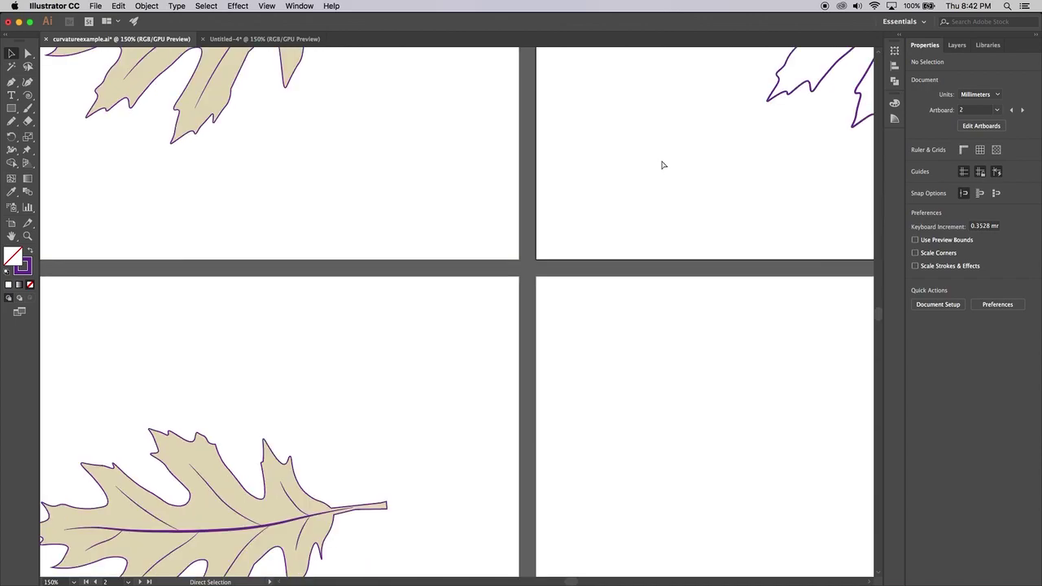
pyautogui.scroll(-5, 461, 305)
pyautogui.hscroll(-4, 461, 305)
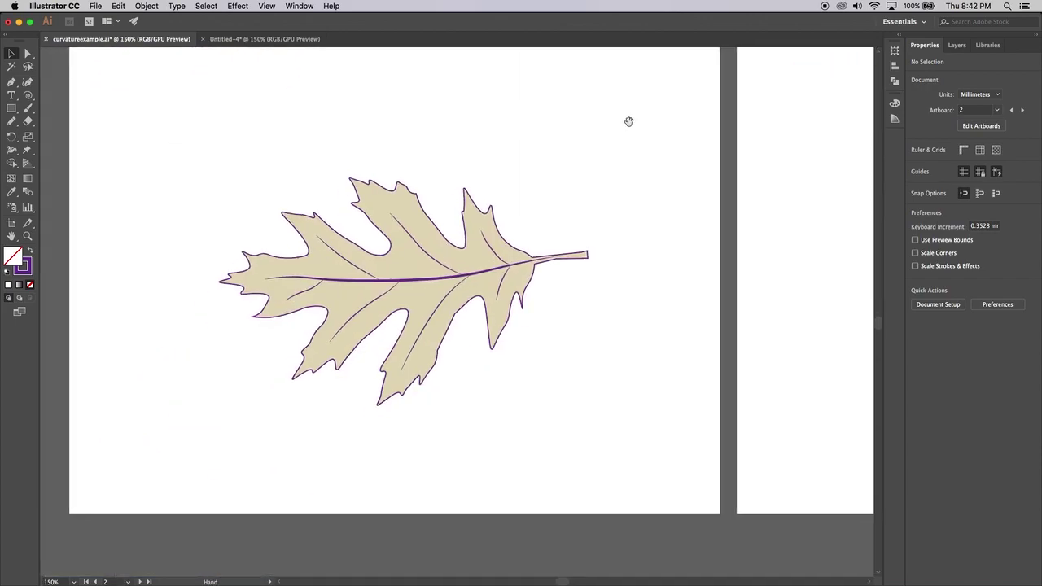
pyautogui.click(526, 252)
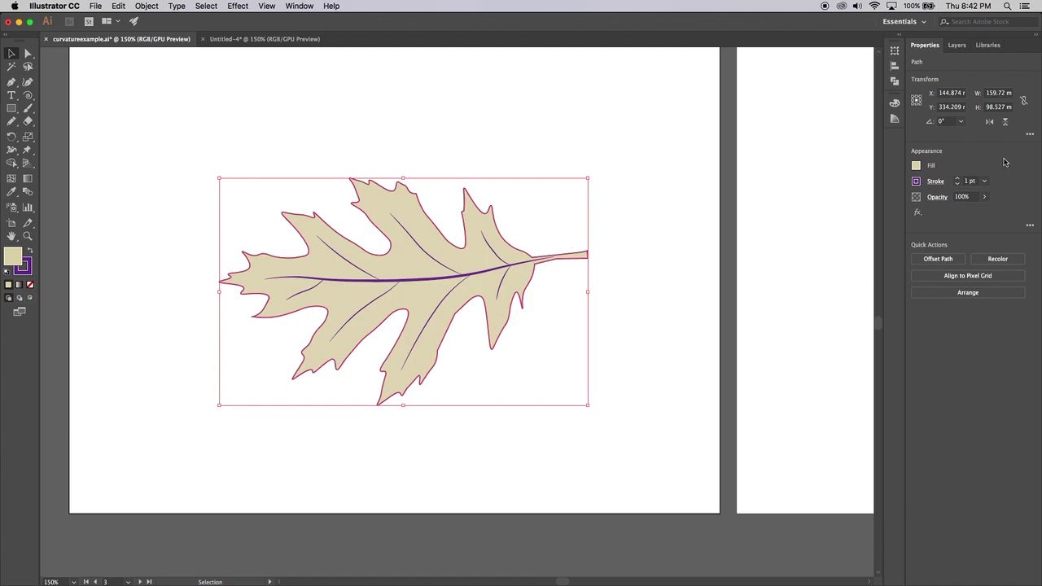
pyautogui.click(915, 167)
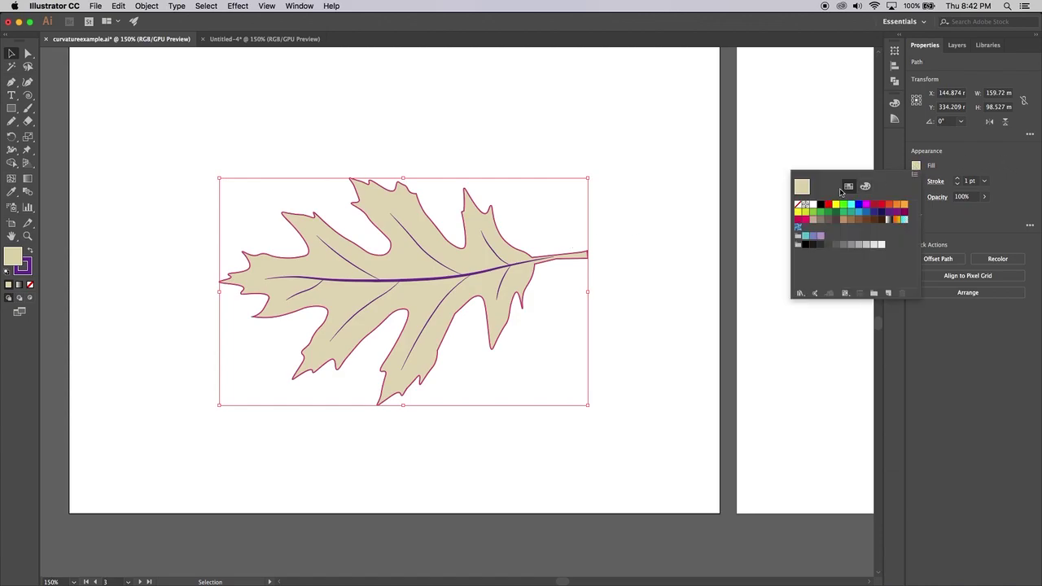
pyautogui.click(798, 204)
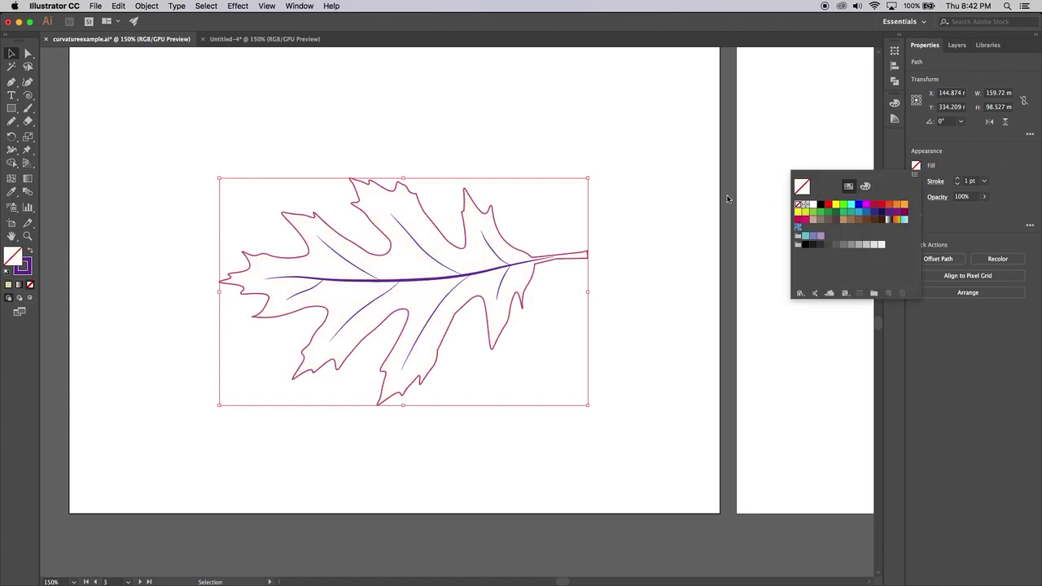
pyautogui.click(616, 257)
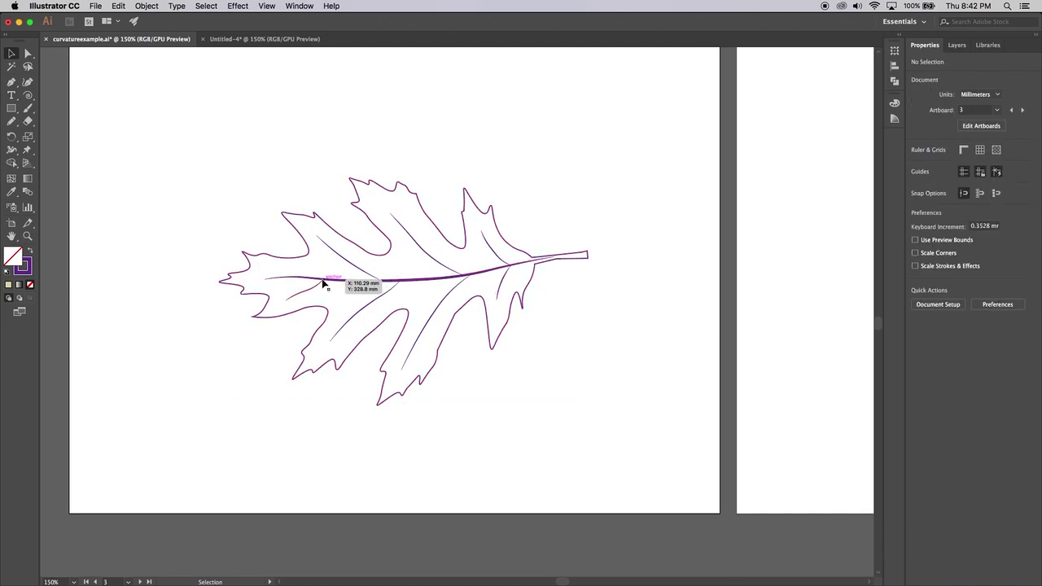
# - Fill the third artboard's leaf outline with the tan swatch R=199 G=178 B=153
pyautogui.press('super+equal')
pyautogui.press('super+equal')
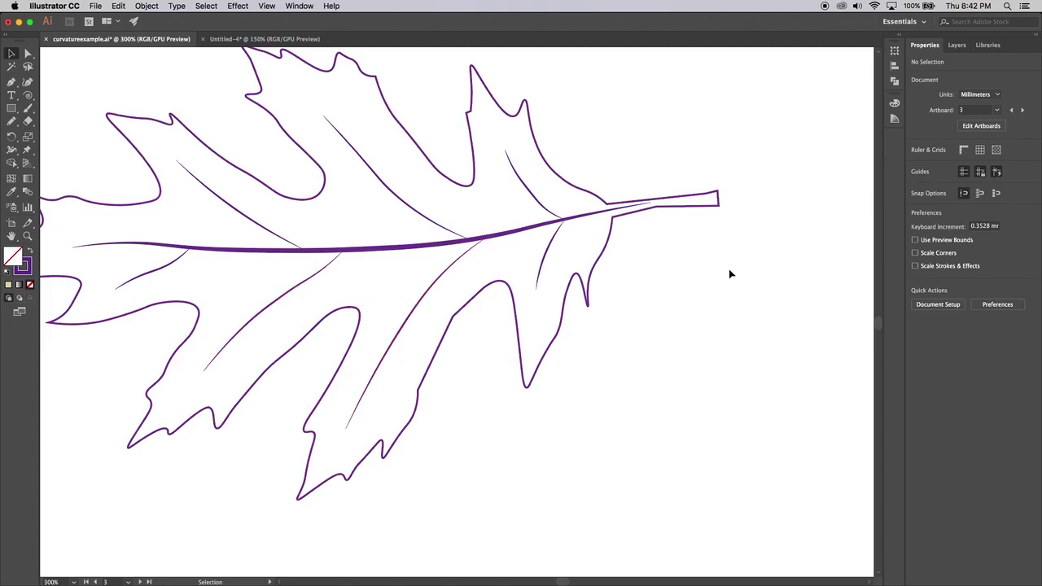
pyautogui.press('super+equal')
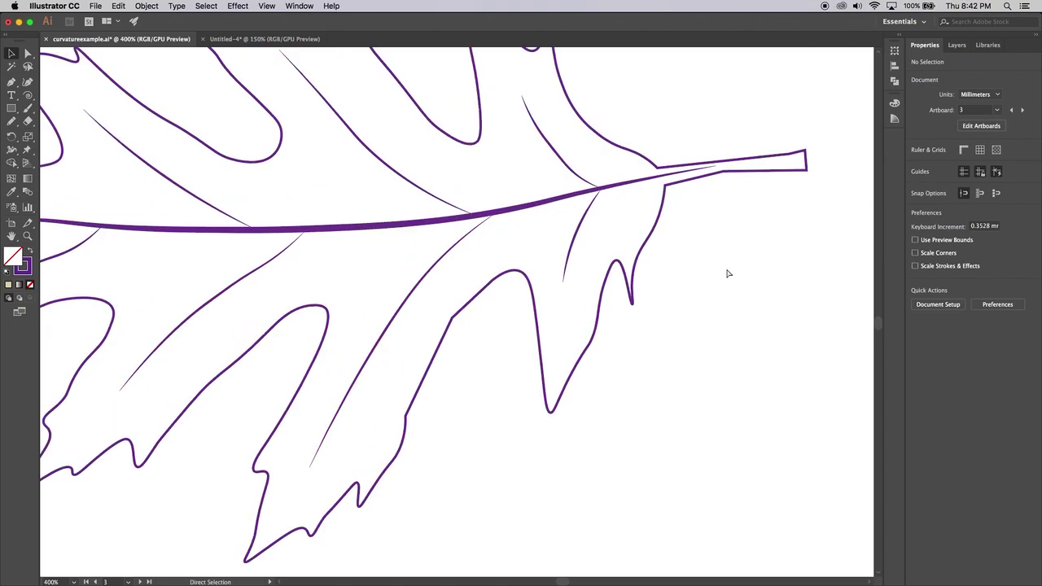
pyautogui.press('super+minus')
pyautogui.press('super+minus')
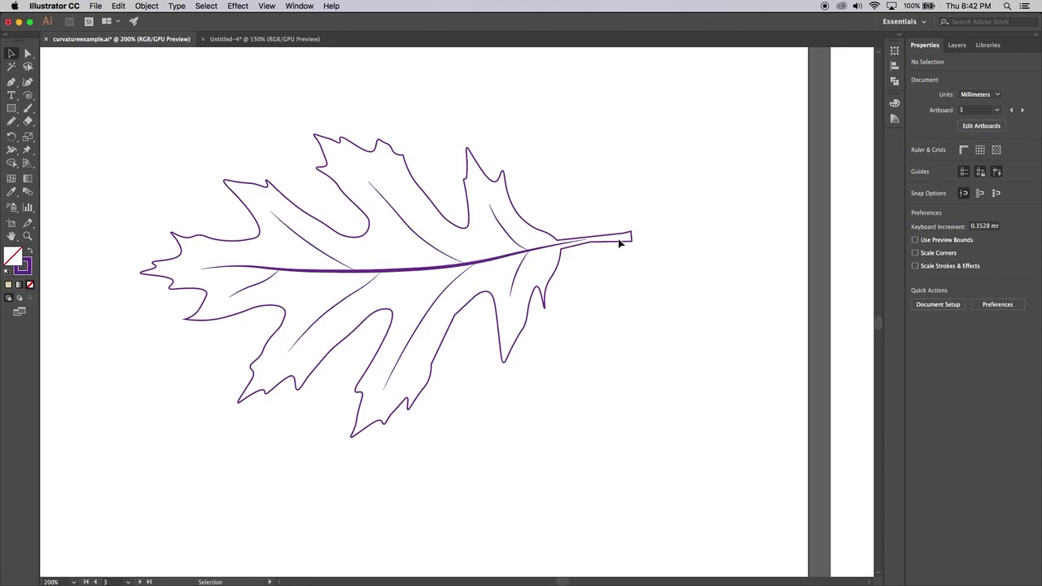
pyautogui.click(616, 242)
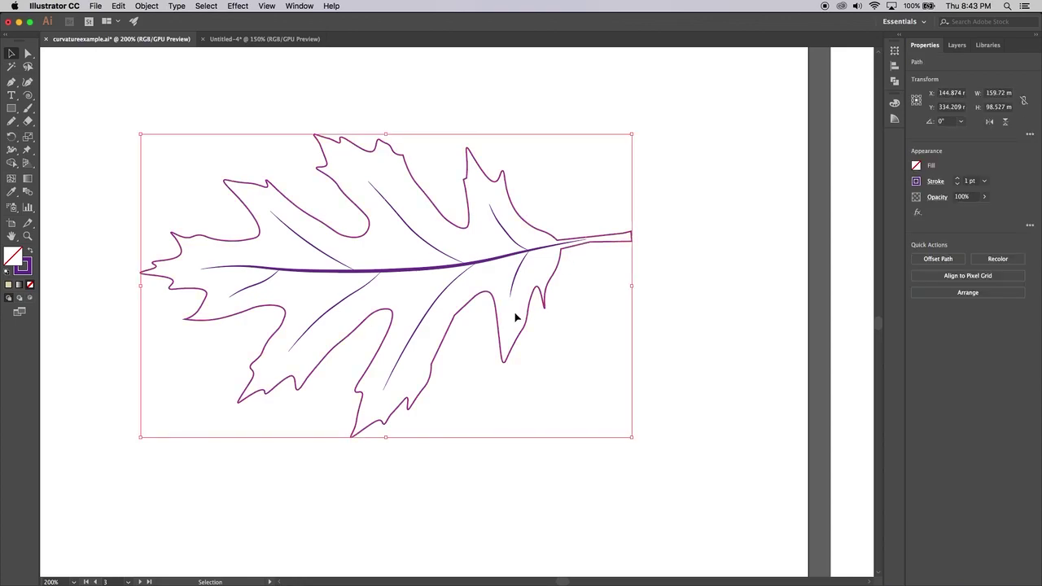
pyautogui.click(917, 167)
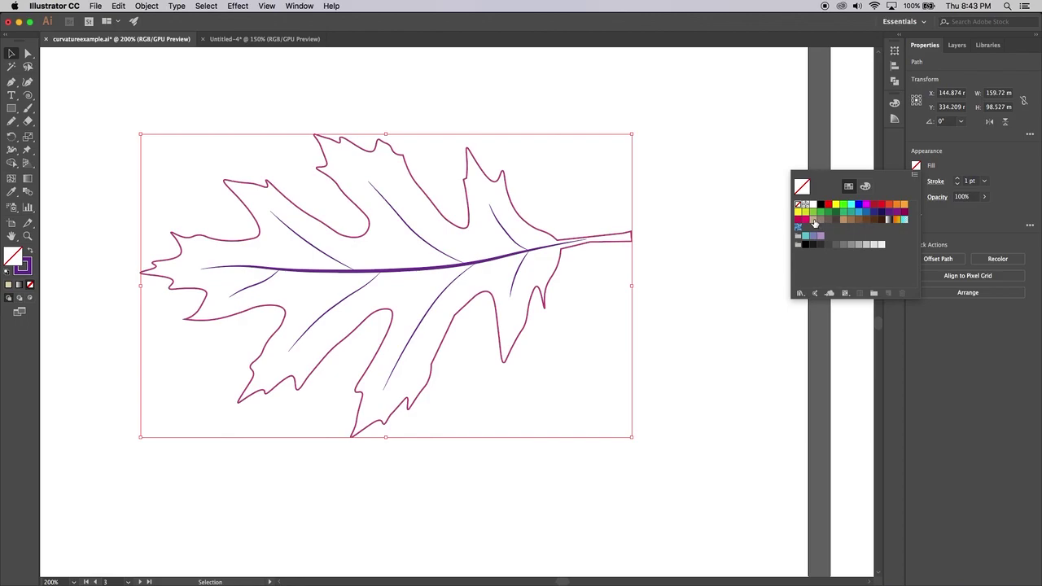
pyautogui.click(814, 222)
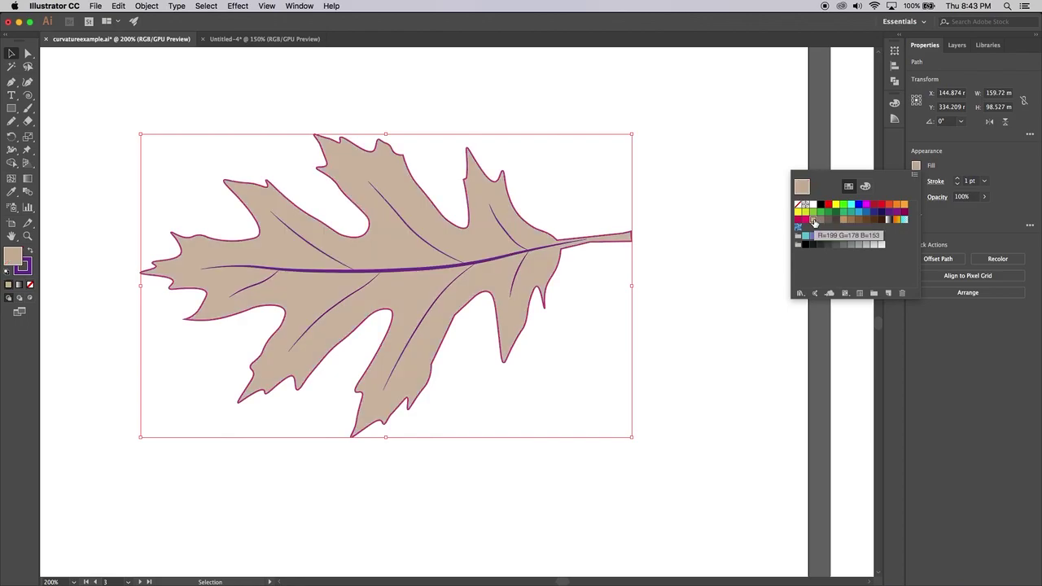
# - Mix a custom purple fill for the leaf on the third artboard, R 114, G 110, B 190
pyautogui.click(865, 186)
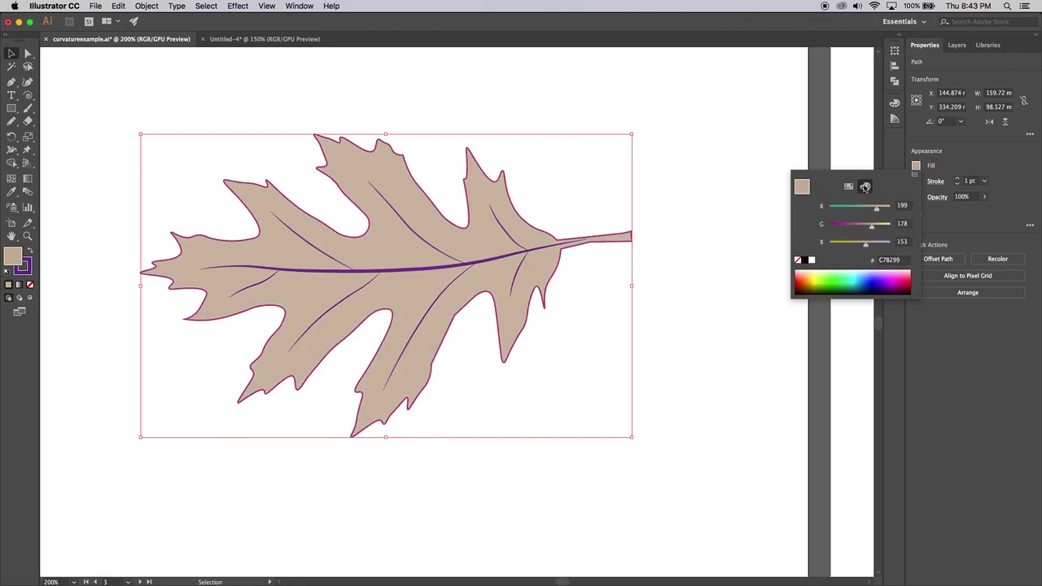
pyautogui.click(838, 276)
pyautogui.click(852, 273)
pyautogui.click(849, 280)
pyautogui.moveTo(831, 211); pyautogui.dragTo(874, 248)
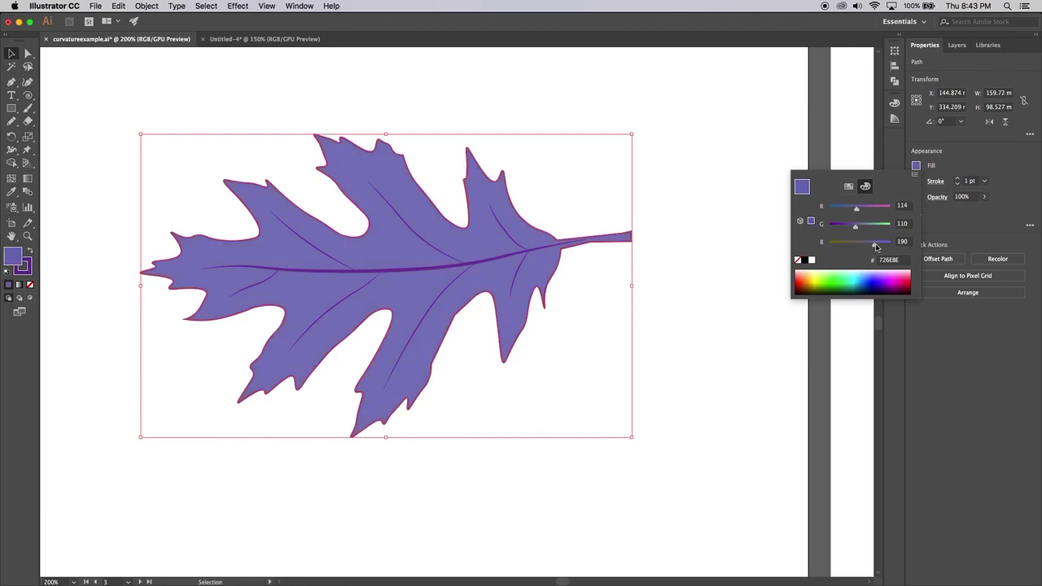
pyautogui.click(743, 177)
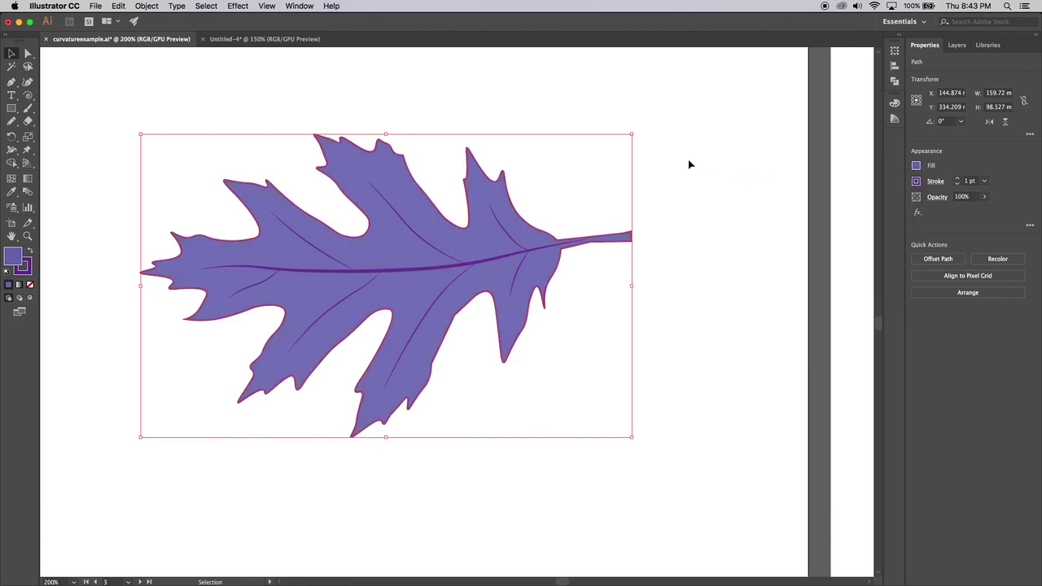
# - Compare the purple leaf with the beige version and the traced outline across the artboards, leaving nothing selected
pyautogui.moveTo(591, 97); pyautogui.dragTo(602, 351)
pyautogui.moveTo(610, 217); pyautogui.dragTo(618, 453)
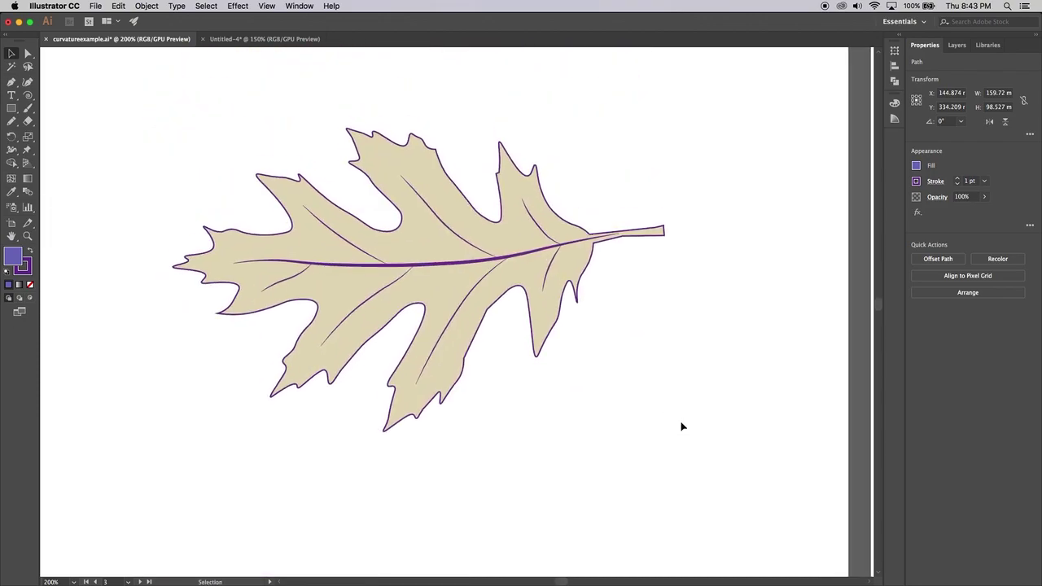
pyautogui.hotkey('ctrl', 'z')
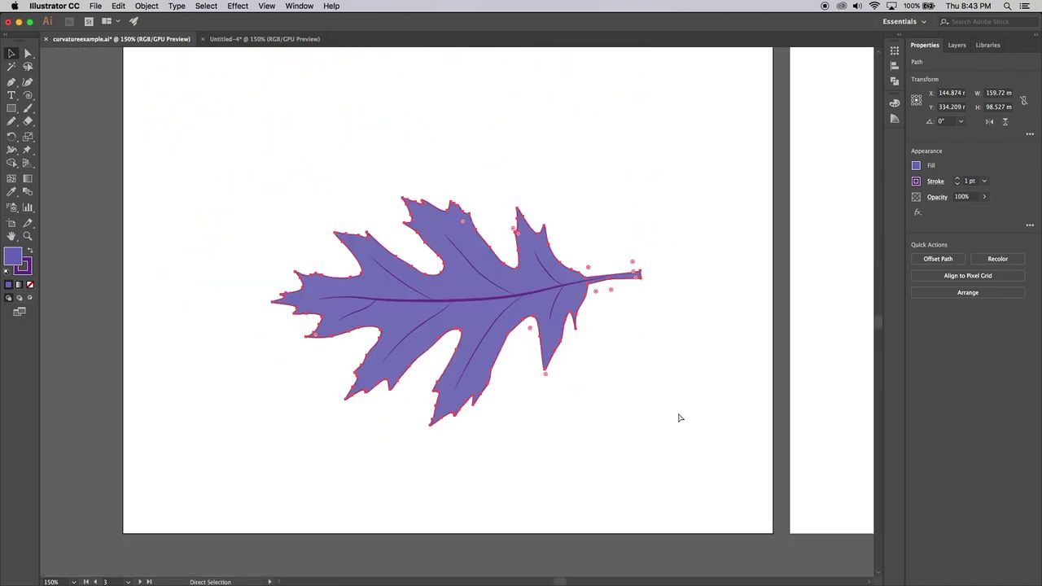
pyautogui.hotkey('ctrl', '-')
pyautogui.hotkey('ctrl', '-')
pyautogui.press('v')
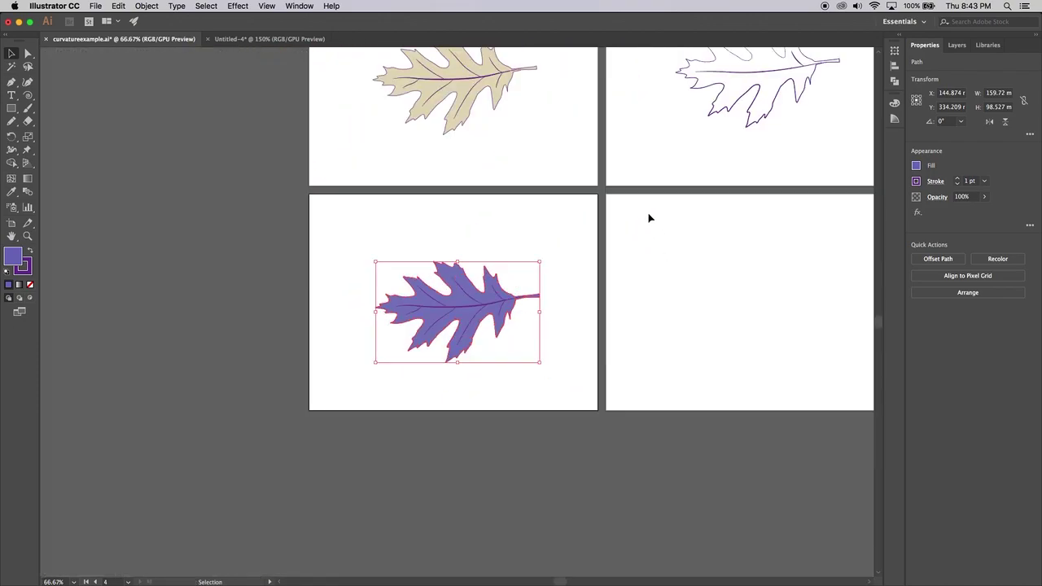
pyautogui.click(649, 217)
pyautogui.moveTo(551, 109); pyautogui.dragTo(544, 248)
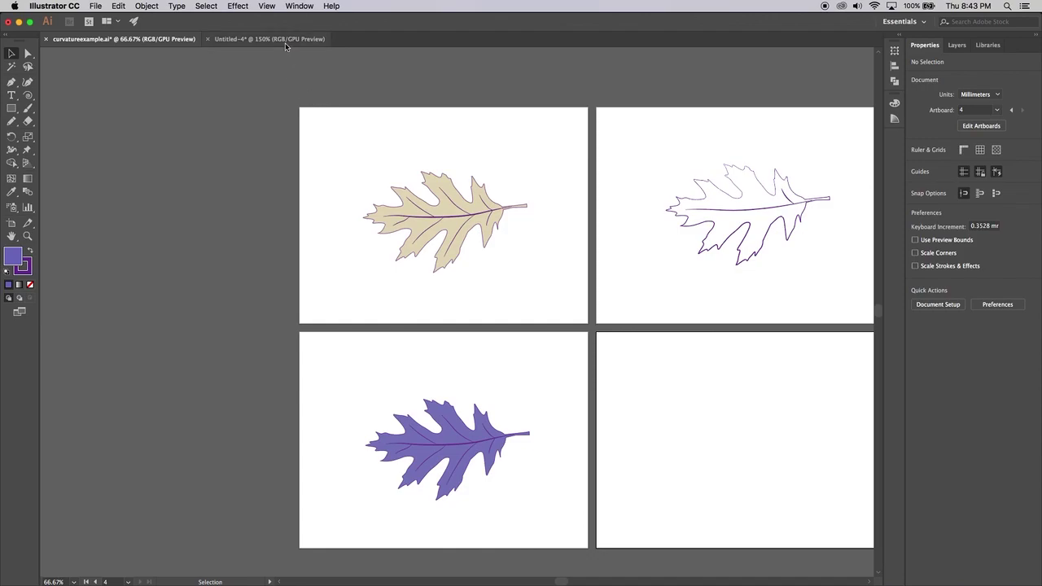
# - Look over the artboards of the Untitled-4 document and return to curvatureexample.ai
pyautogui.click(244, 39)
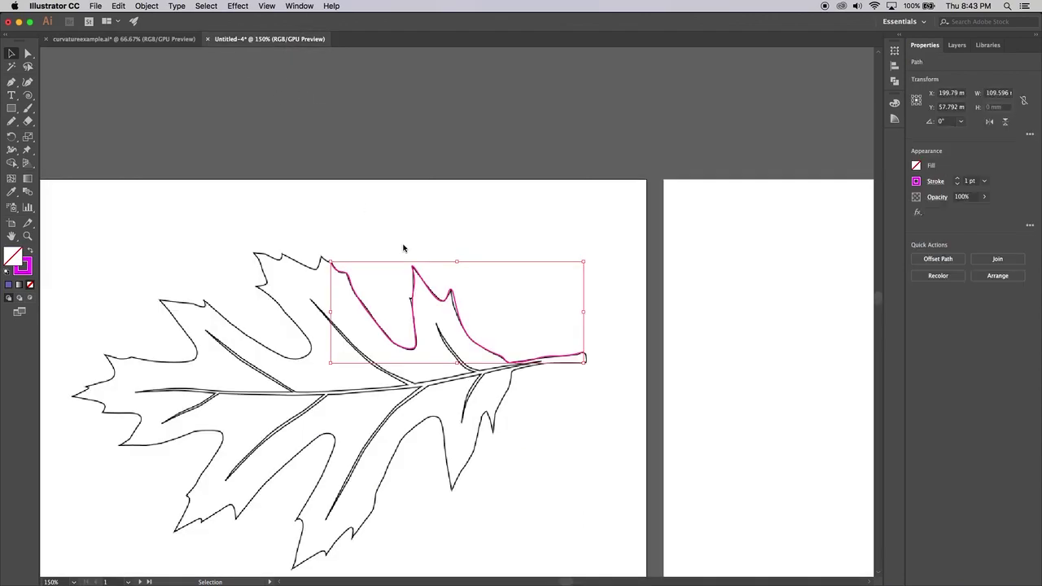
pyautogui.press('a')
pyautogui.press('super+minus')
pyautogui.press('super+minus')
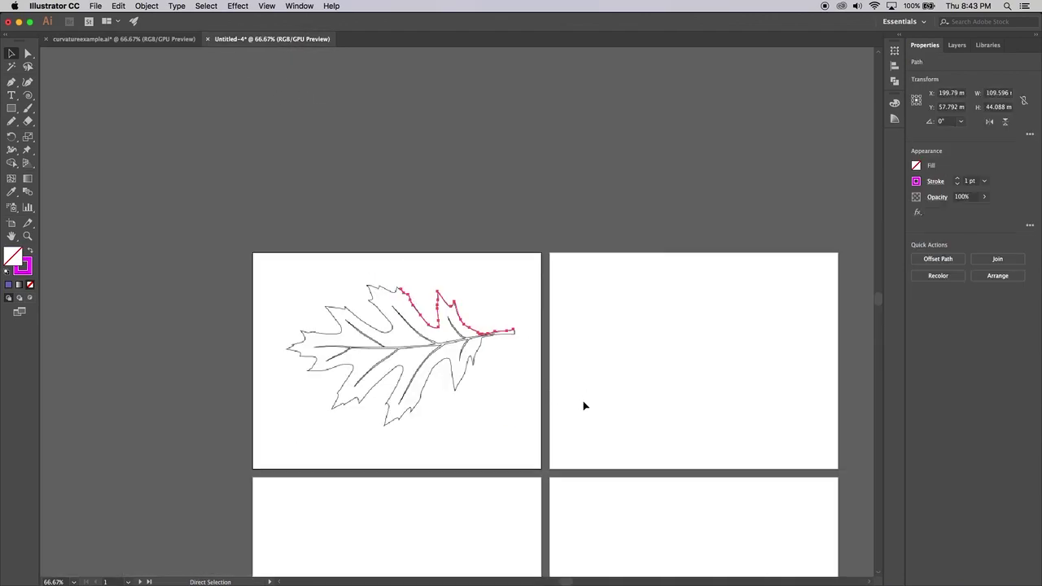
pyautogui.moveTo(564, 398); pyautogui.dragTo(542, 266)
pyautogui.press('v')
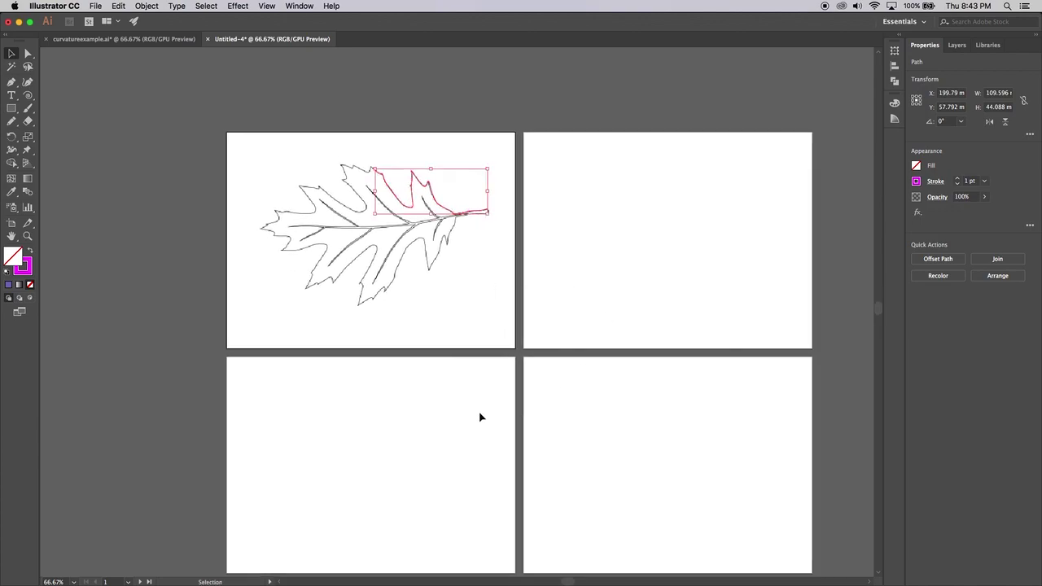
pyautogui.click(141, 41)
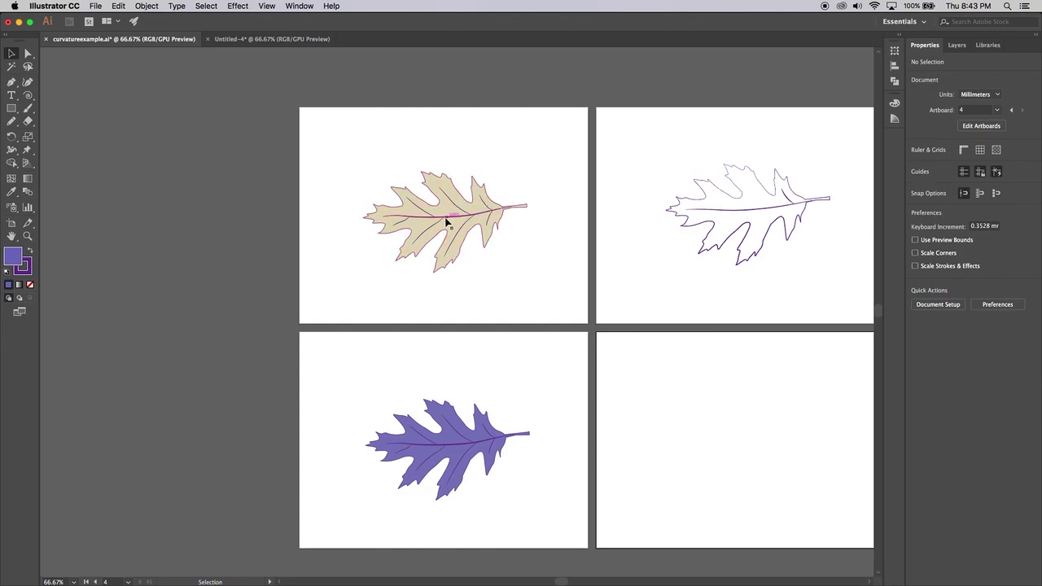
# - Place a copy of the complete beige leaf from the first artboard on the empty fourth artboard and deselect it
pyautogui.moveTo(550, 282); pyautogui.dragTo(361, 168)
pyautogui.moveTo(554, 283); pyautogui.dragTo(333, 154)
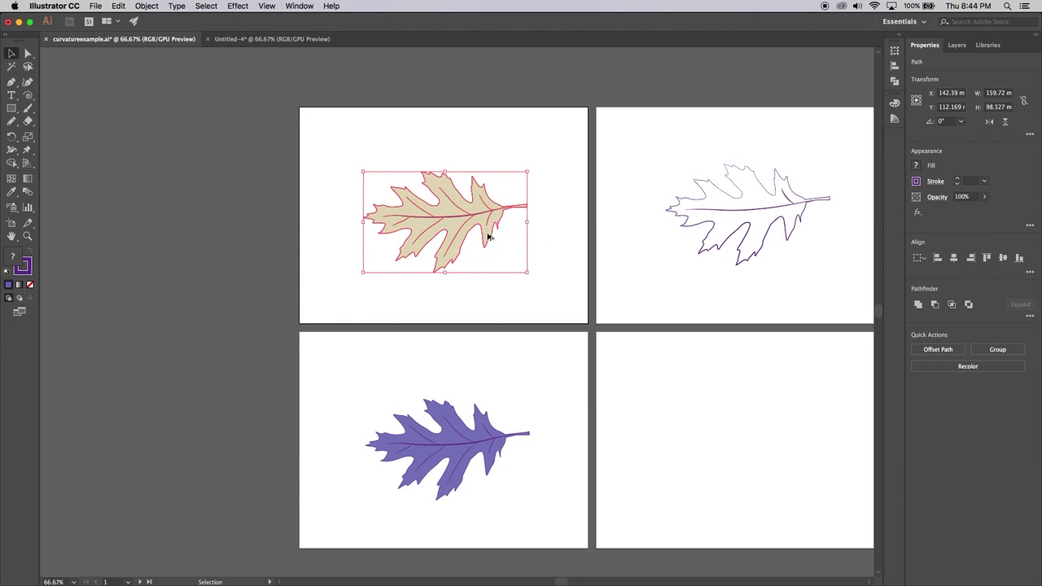
pyautogui.moveTo(487, 236); pyautogui.dragTo(776, 437)
pyautogui.click(838, 439)
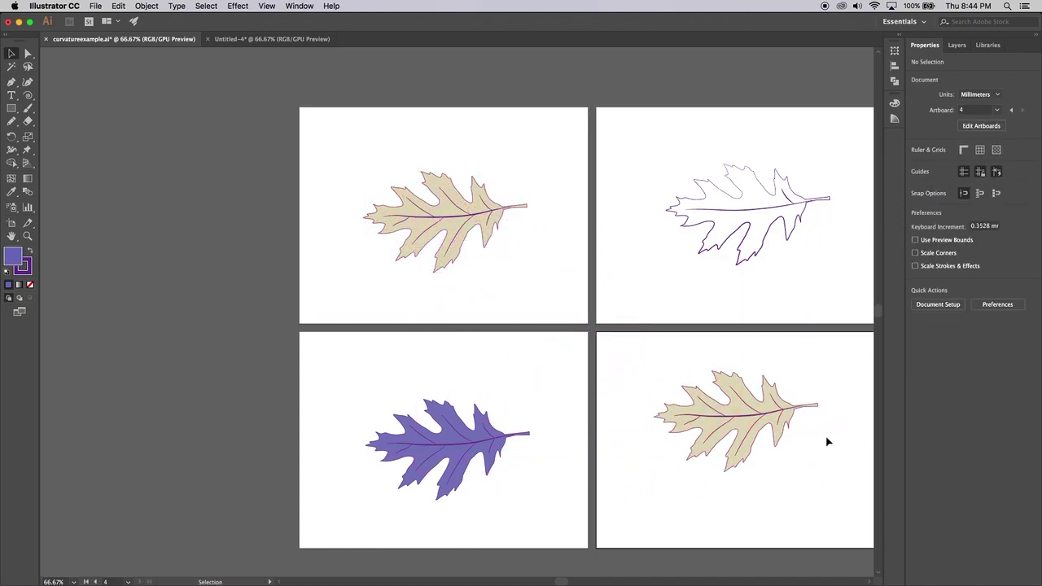
pyautogui.moveTo(819, 430); pyautogui.dragTo(647, 352)
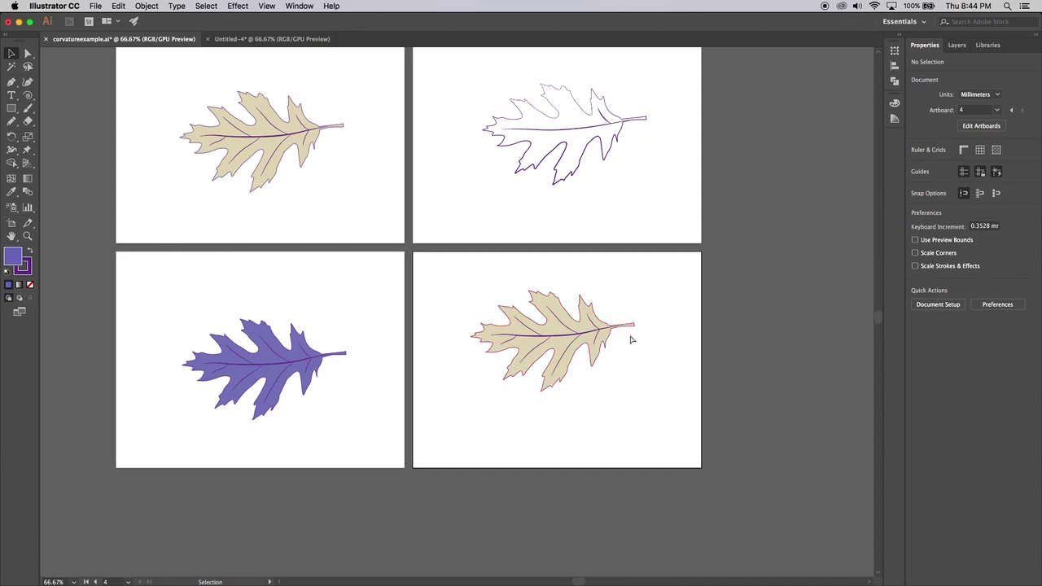
# - Recolour the central vein's stroke on the fourth artboard's leaf to bright green
pyautogui.press('super+equal')
pyautogui.press('super+equal')
pyautogui.moveTo(804, 402); pyautogui.dragTo(729, 318)
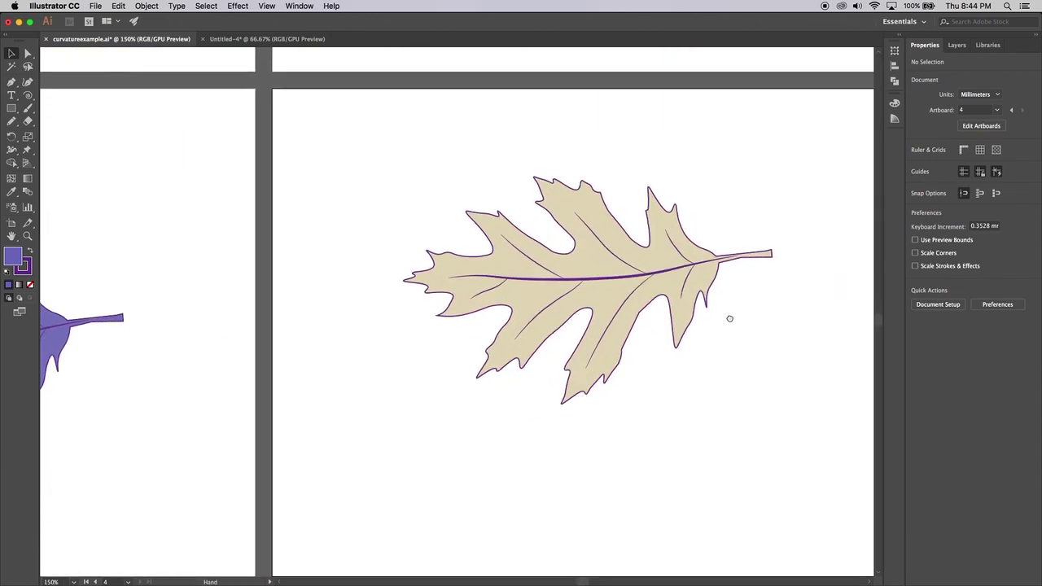
pyautogui.click(660, 272)
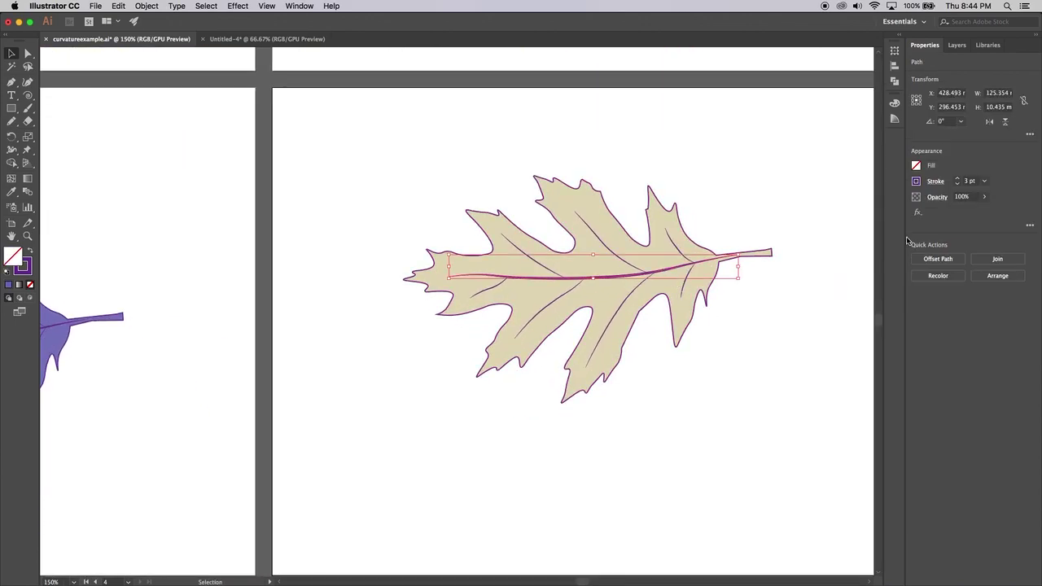
pyautogui.click(936, 181)
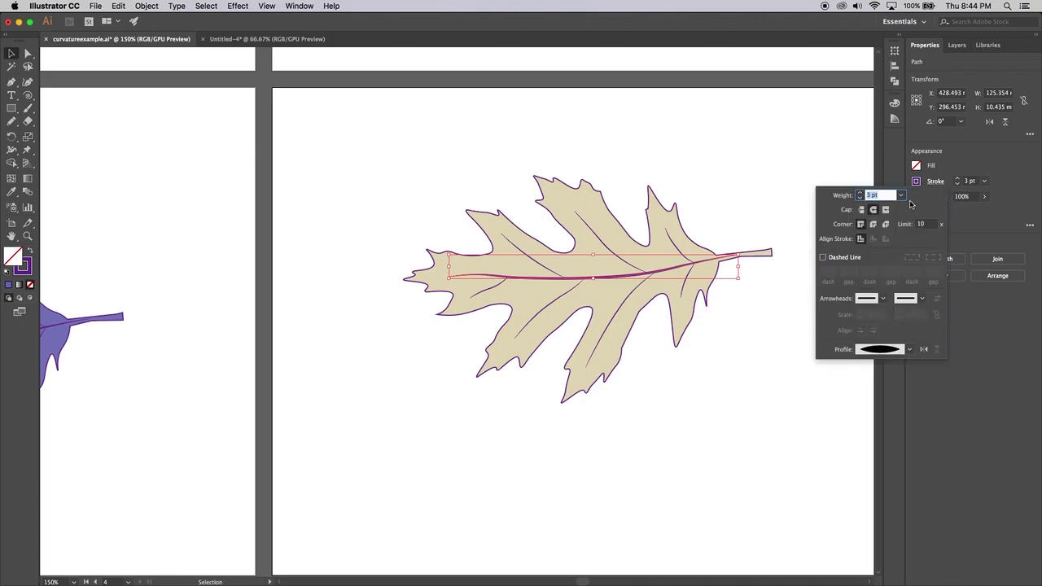
pyautogui.click(917, 182)
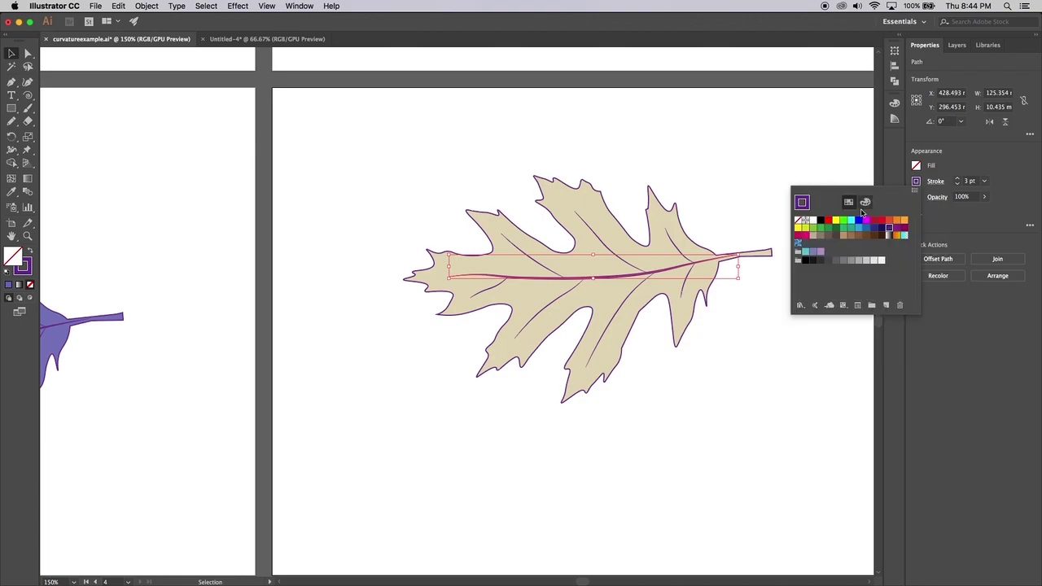
pyautogui.click(844, 223)
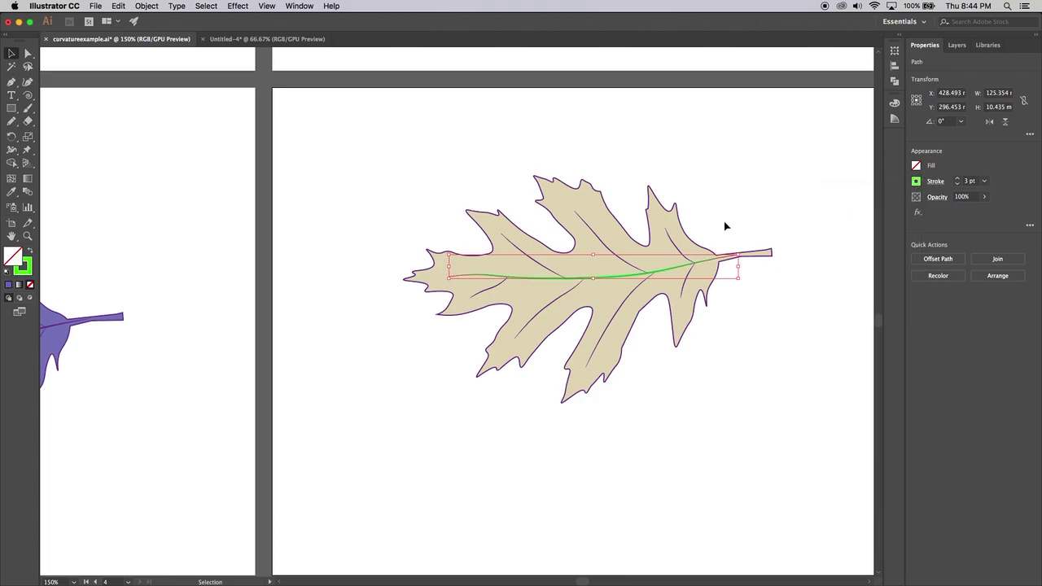
# - Give the upper side vein nearest the stem on the fourth artboard's leaf the same bright green stroke
pyautogui.click(676, 246)
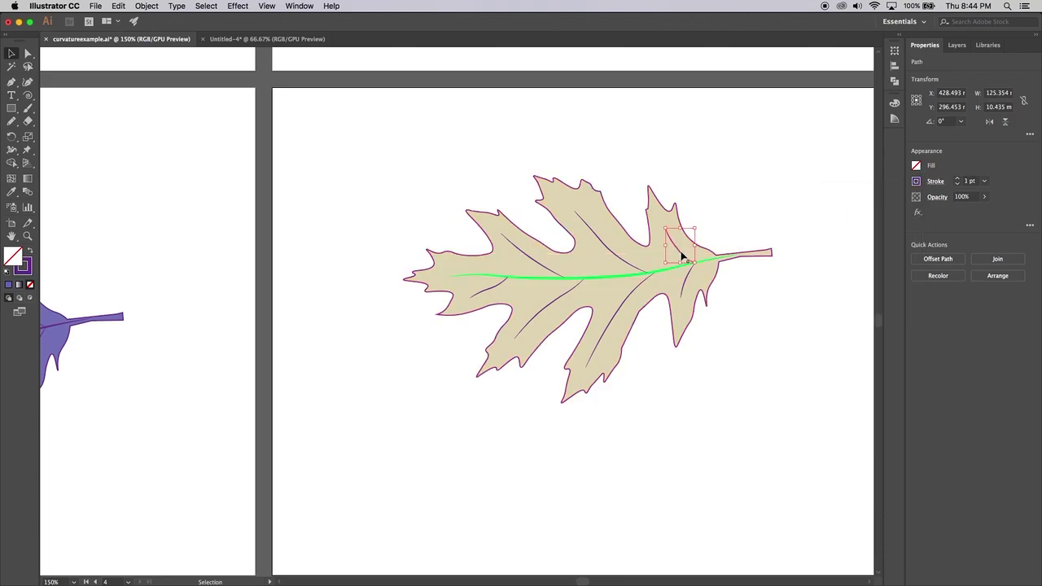
pyautogui.click(916, 182)
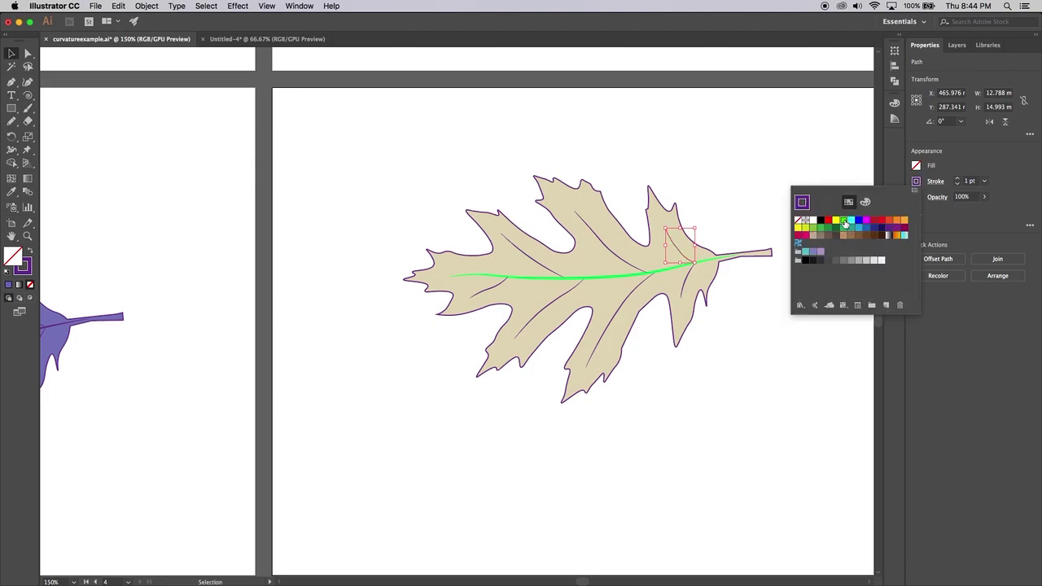
pyautogui.click(845, 225)
pyautogui.click(741, 218)
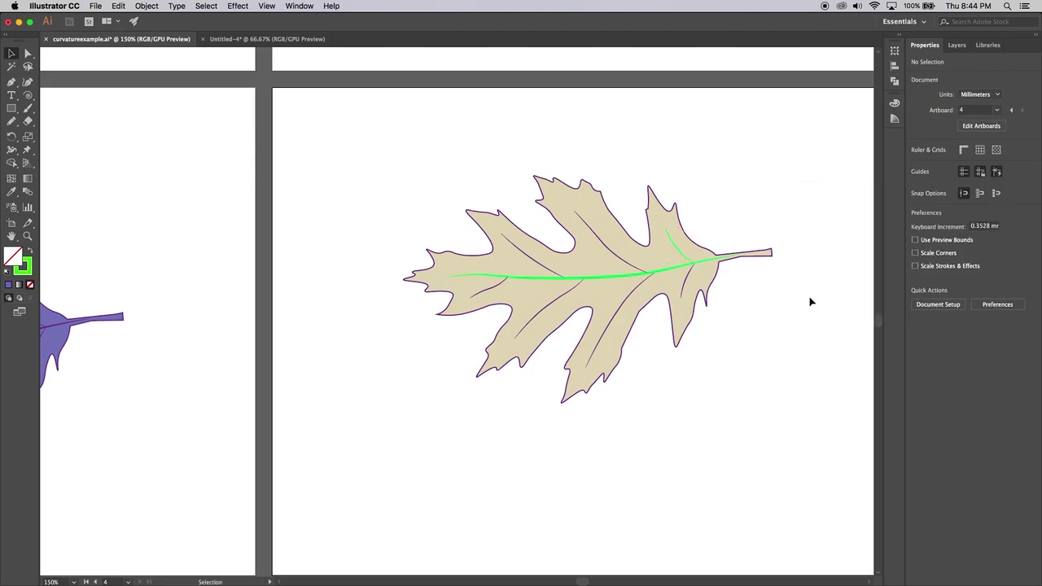
# - Change the stroke of the beige leaf's outline on the fourth artboard to bright green and deselect it
pyautogui.click(717, 280)
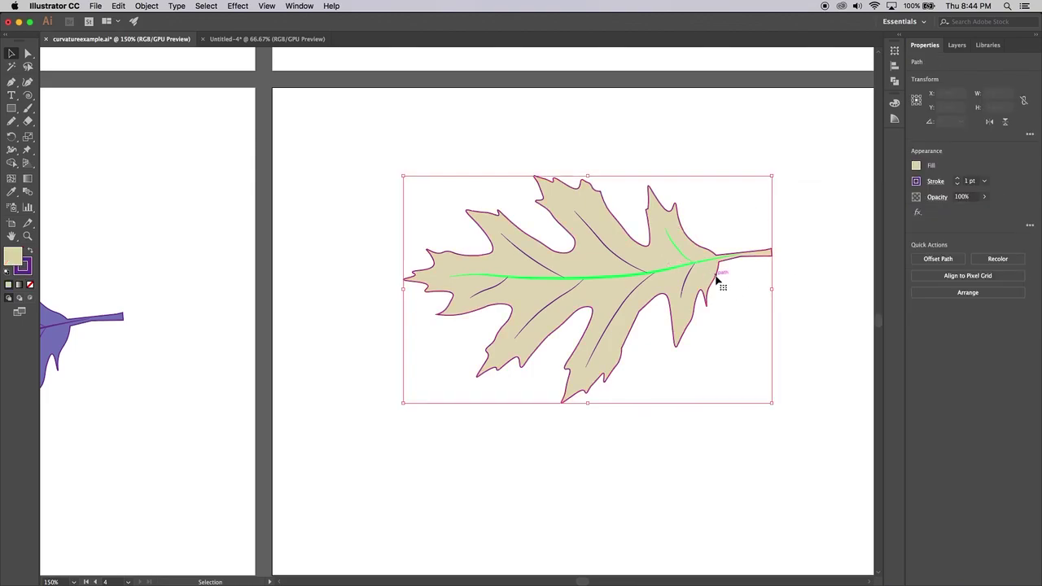
pyautogui.click(917, 181)
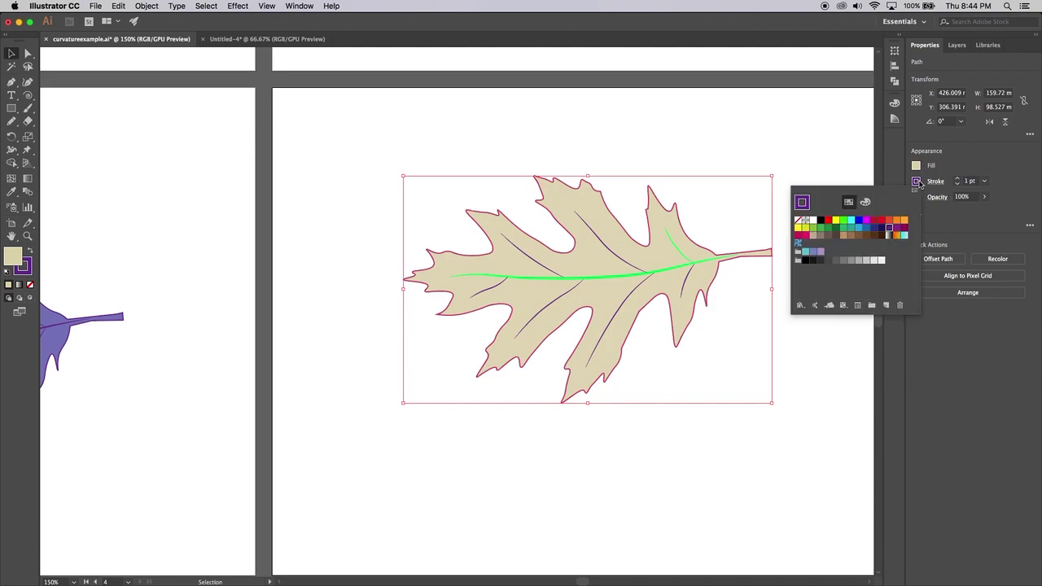
pyautogui.click(844, 223)
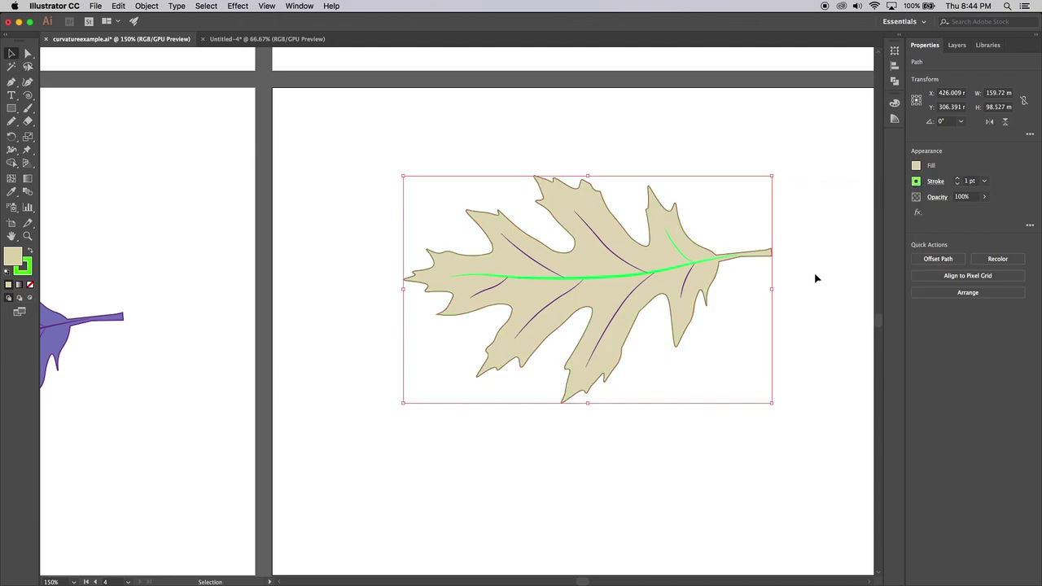
pyautogui.click(817, 276)
pyautogui.click(705, 250)
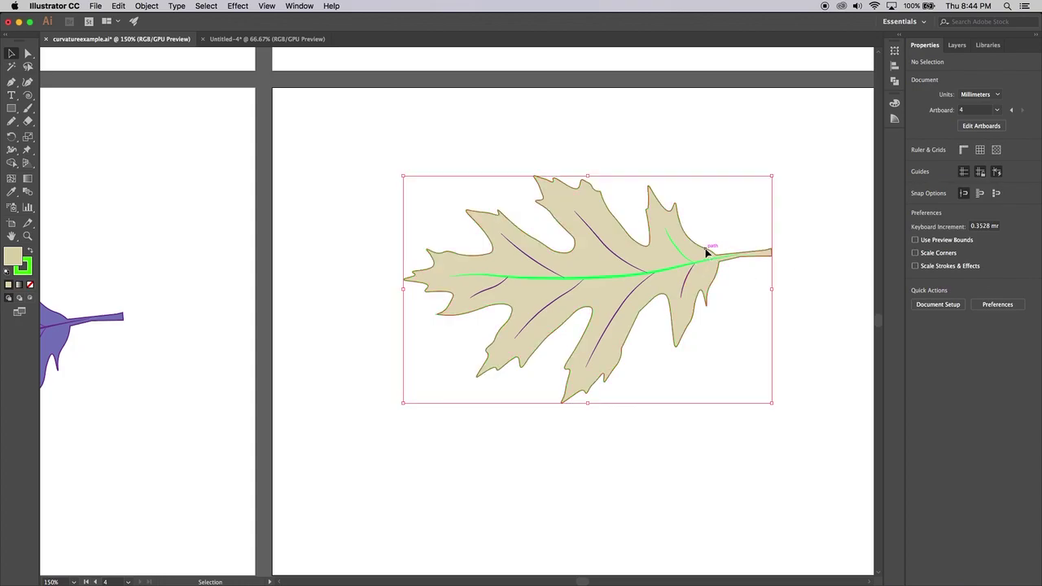
pyautogui.click(801, 271)
# - Replace the beige fill of the fourth artboard's leaf with a light blue picked from the colour spectrum, leaving nothing selected
pyautogui.click(760, 259)
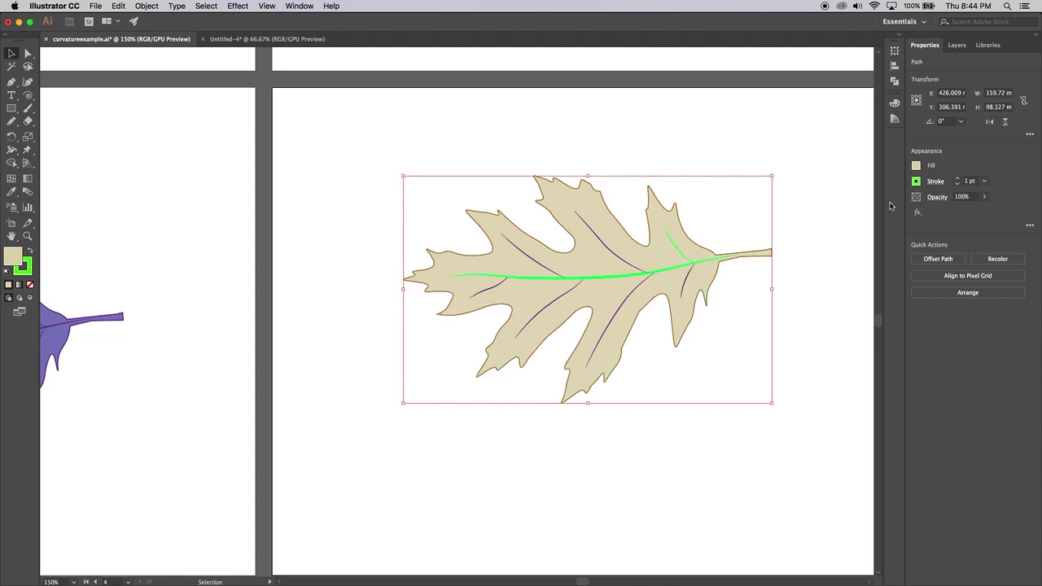
pyautogui.click(917, 167)
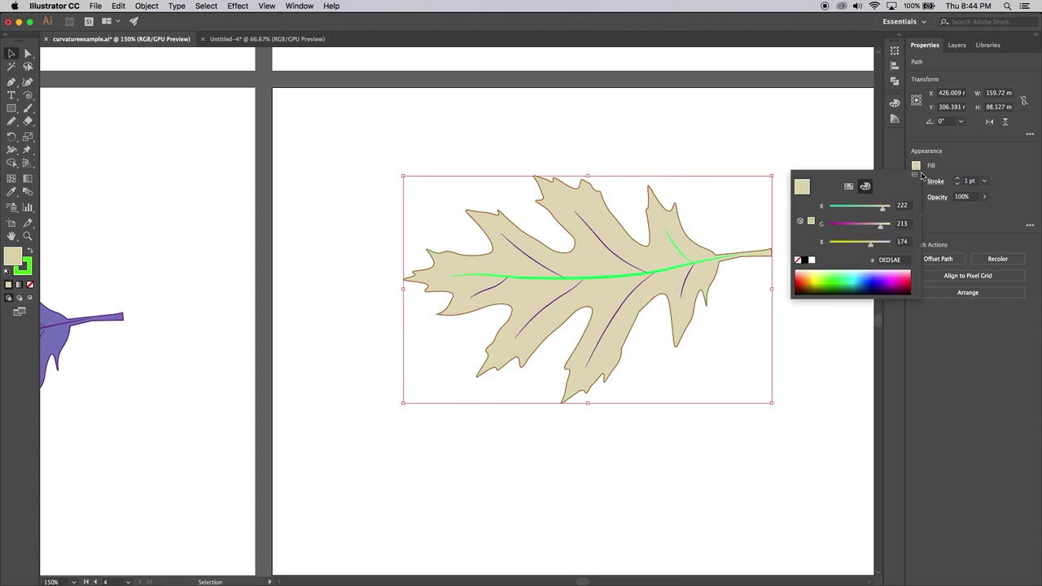
pyautogui.moveTo(871, 272); pyautogui.dragTo(867, 267)
pyautogui.click(915, 168)
pyautogui.click(822, 206)
pyautogui.press('a')
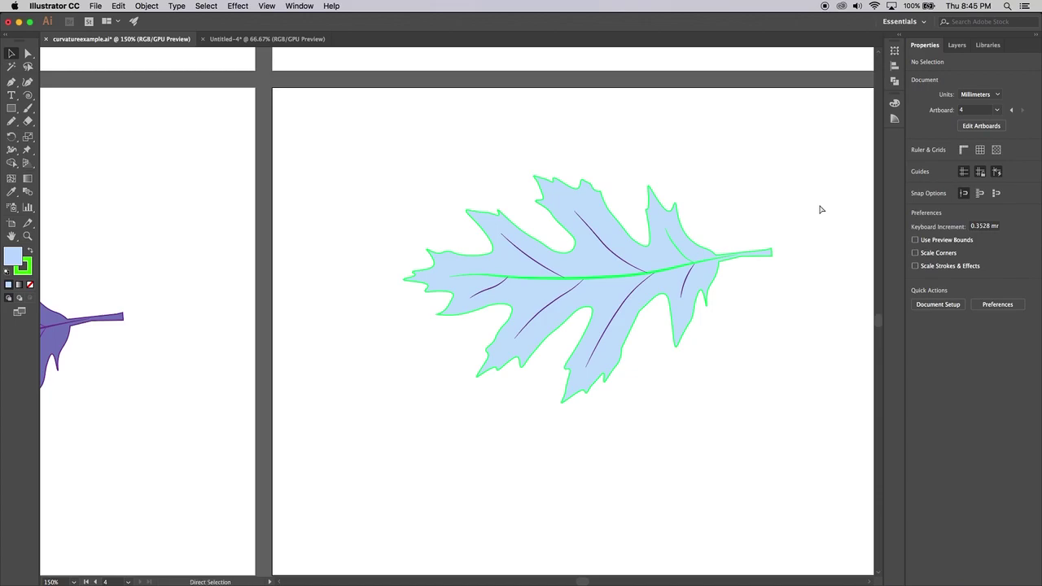
# - Set the light blue leaf's outline stroke weight to 2 pt and view it alongside the leaves on the other artboards
pyautogui.press('super+minus')
pyautogui.press('v')
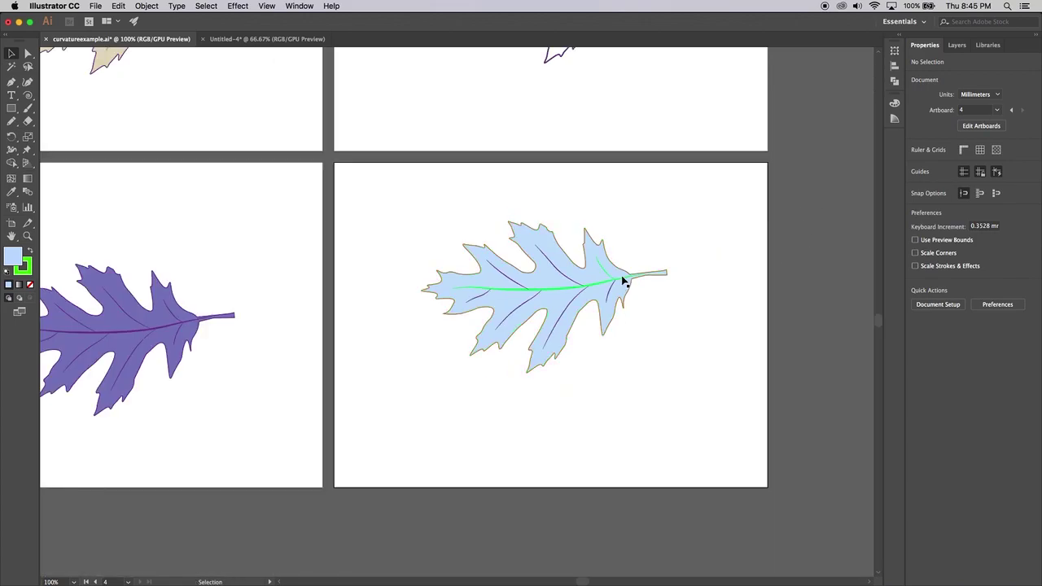
pyautogui.click(572, 328)
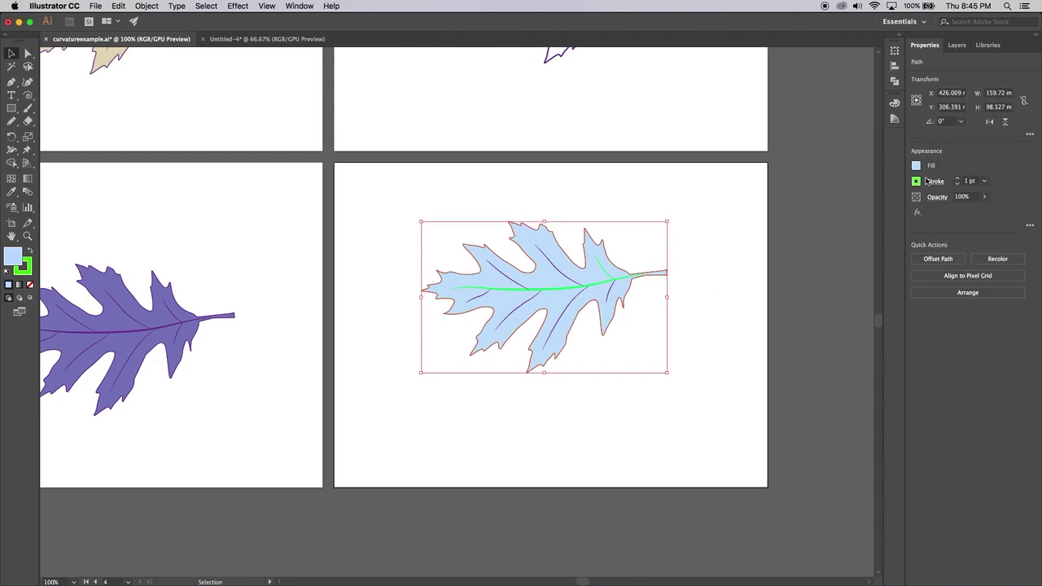
pyautogui.click(958, 178)
pyautogui.press('super+minus')
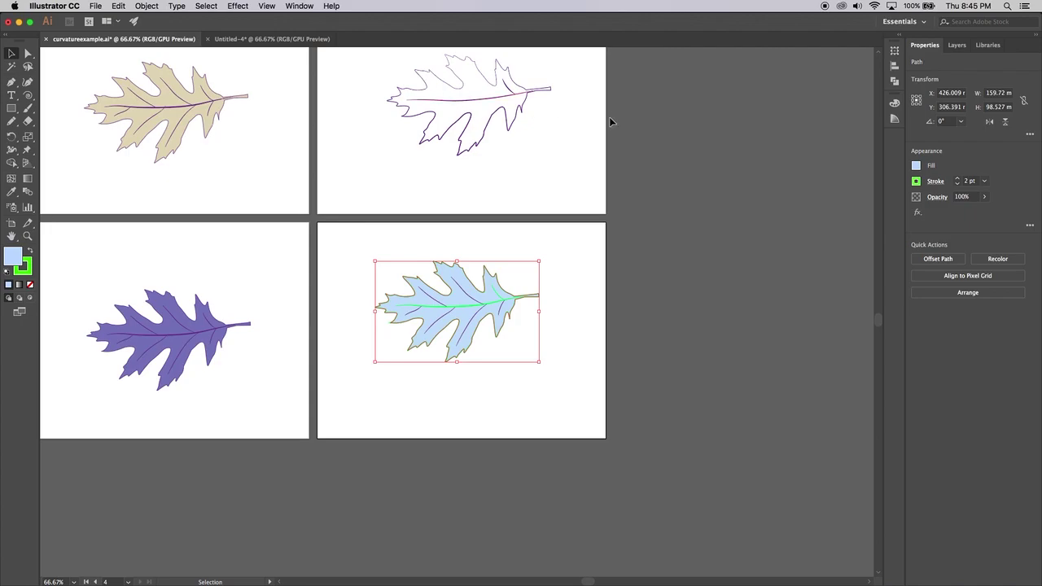
pyautogui.scroll(3, 608, 116)
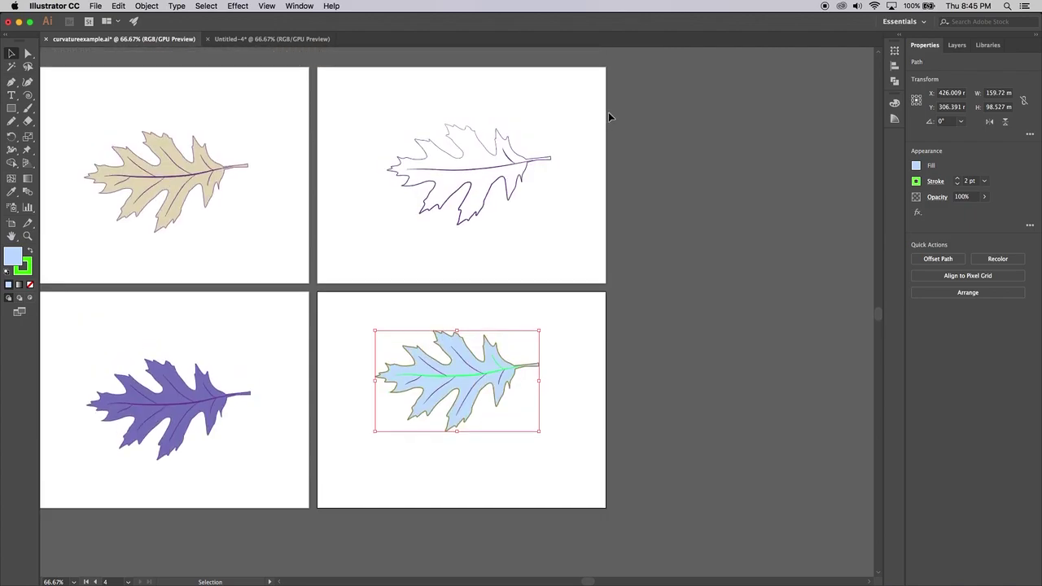